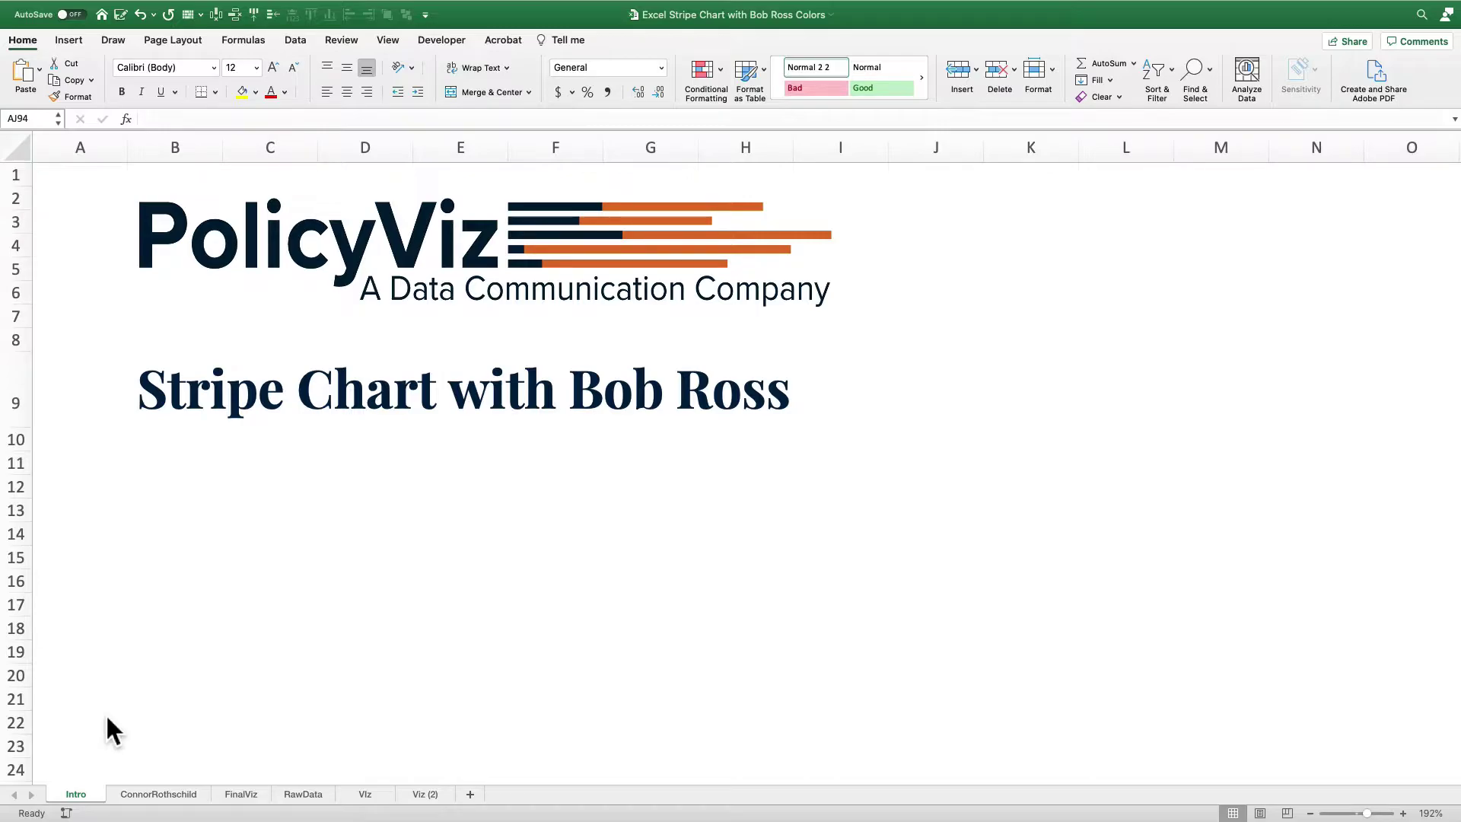
Switch to the ConnorRothschild sheet showing the original Bob Ross paint-color stripe chart
left_click(134, 795)
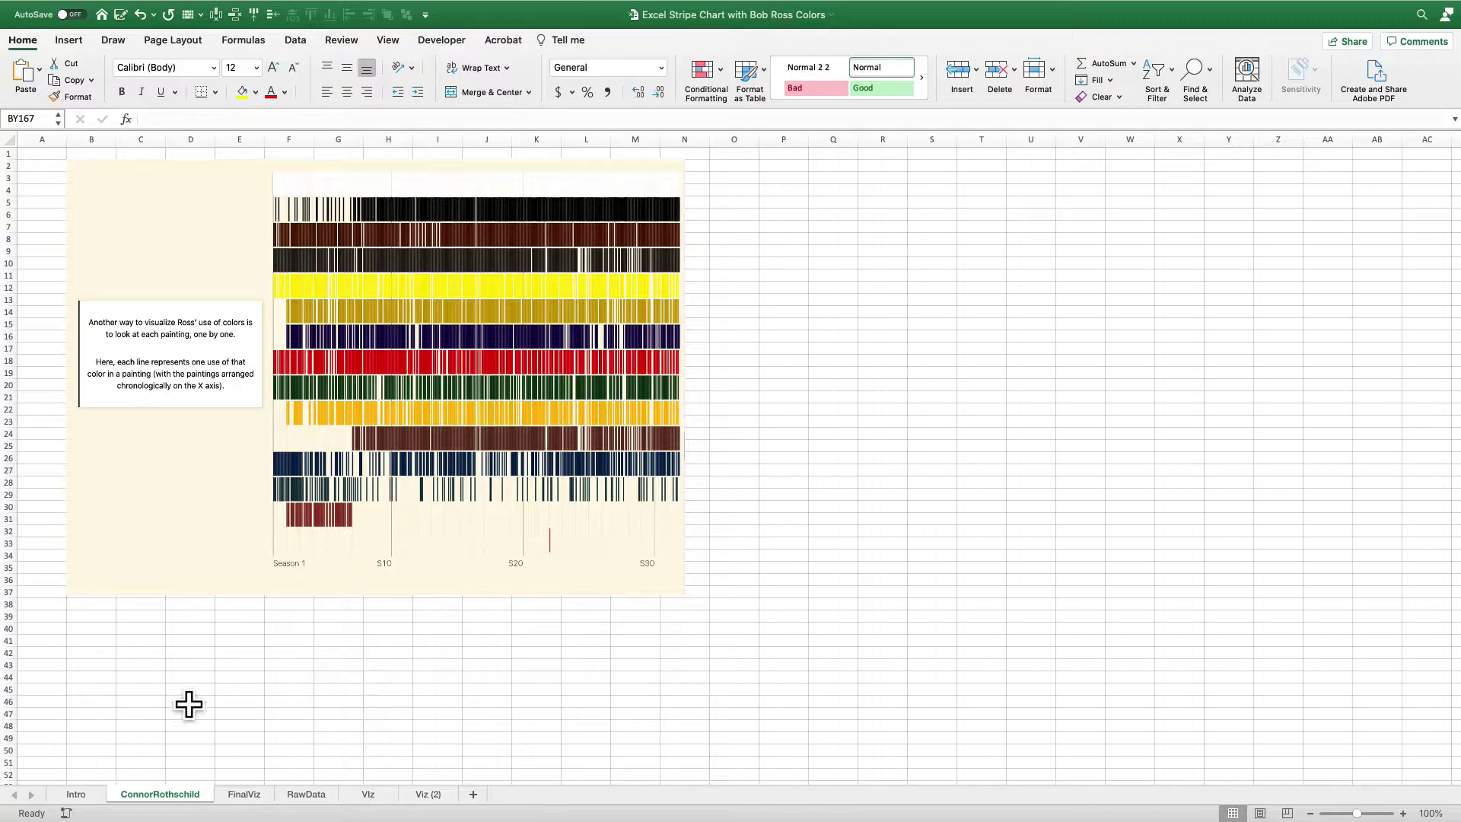
Open the FinalViz sheet and review the color names listed in A2:A16
left_click(244, 794)
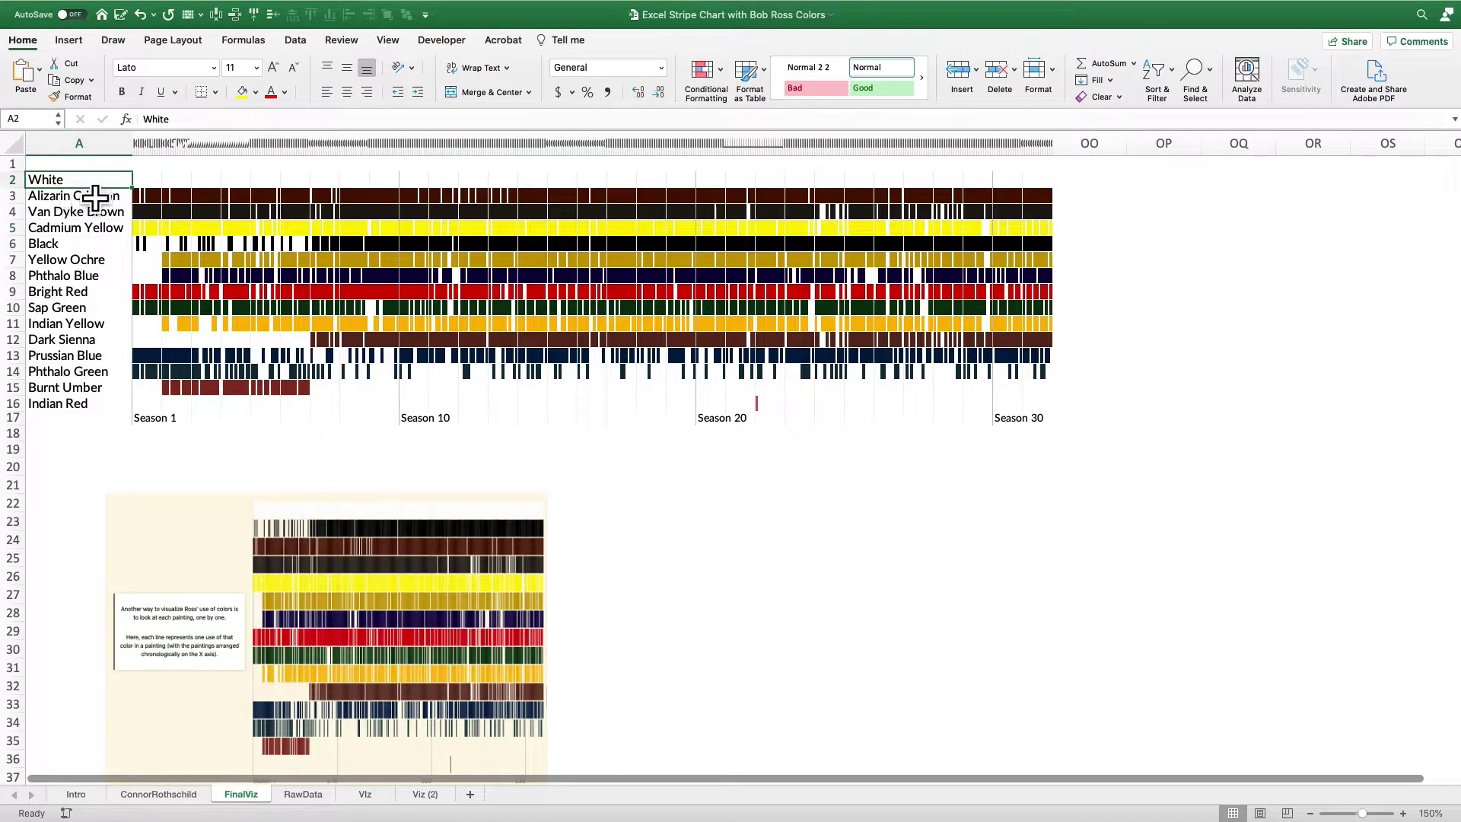
left_click_drag(97, 196, 88, 415)
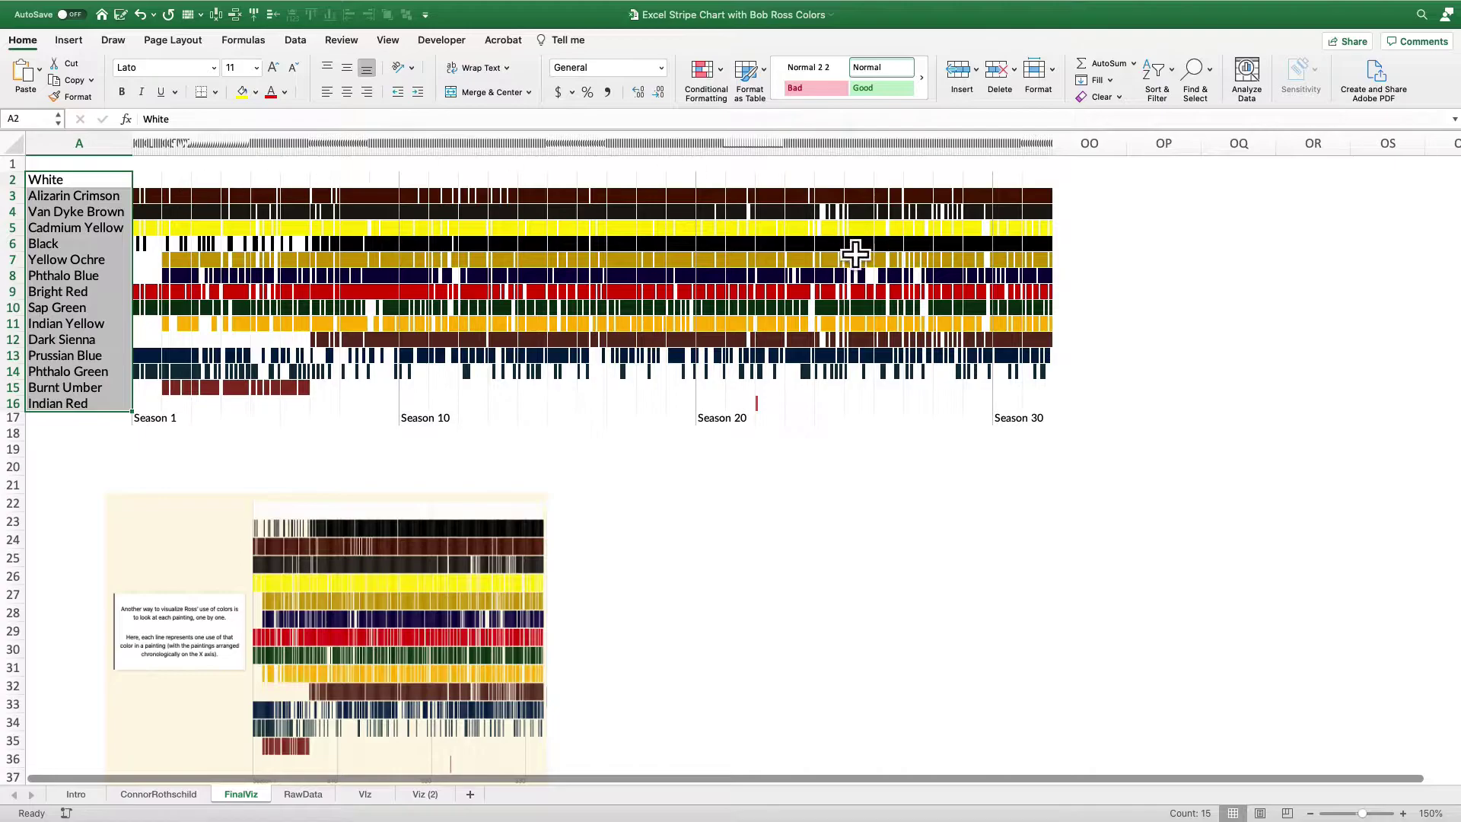
left_click(681, 484)
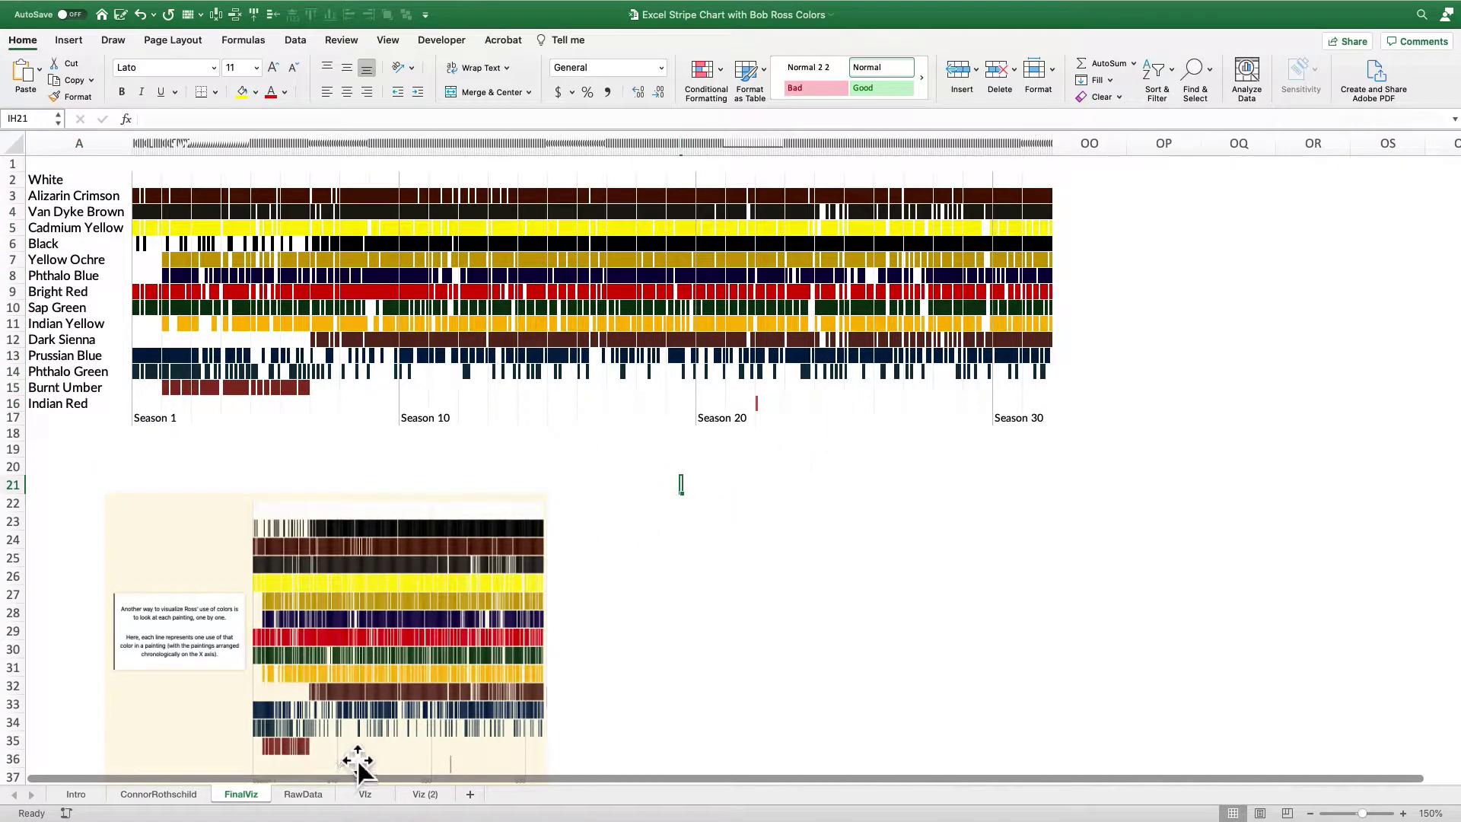
left_click(303, 796)
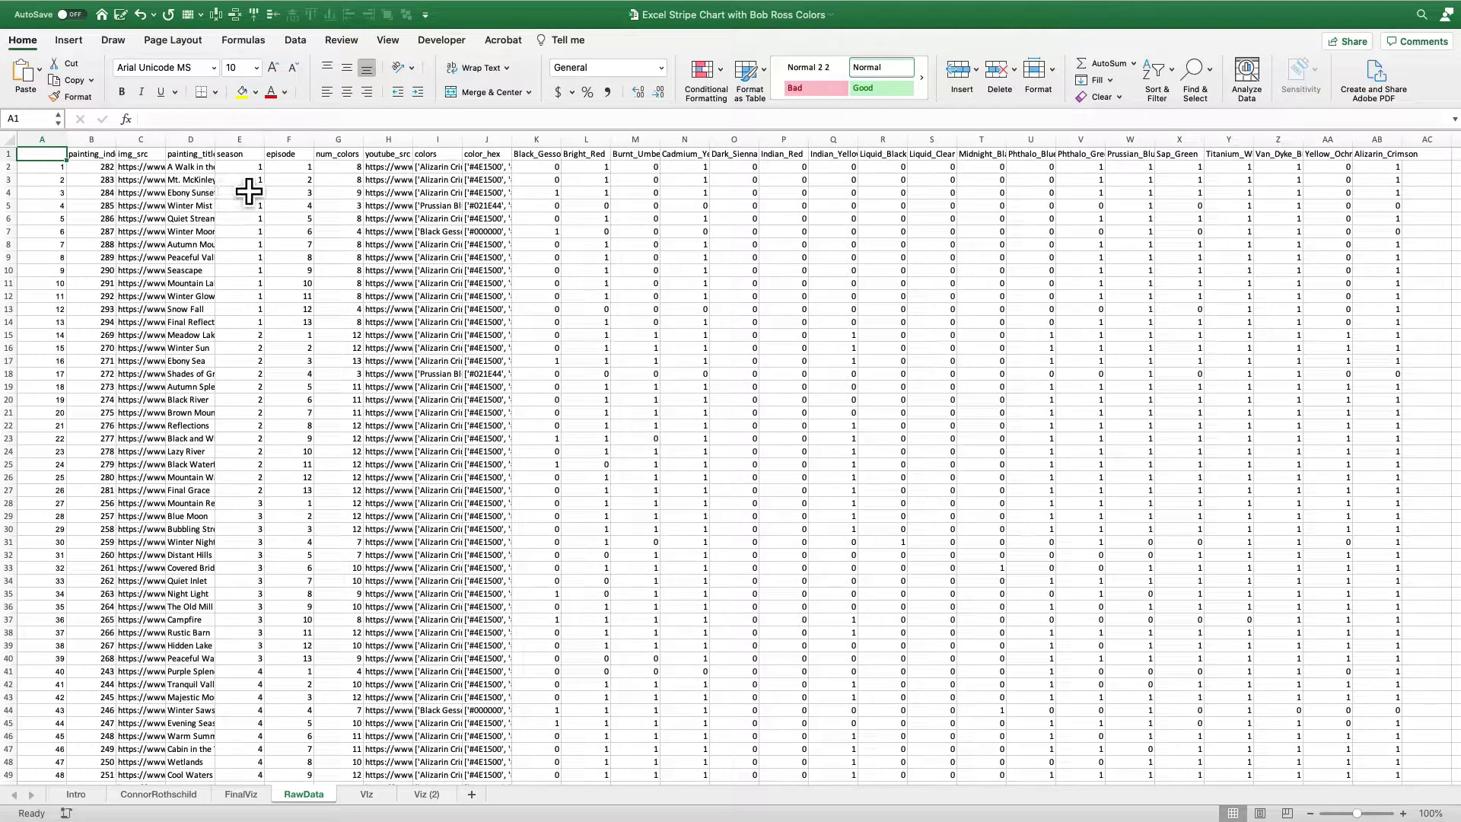
left_click(242, 169)
key("ctrl+shift+Down")
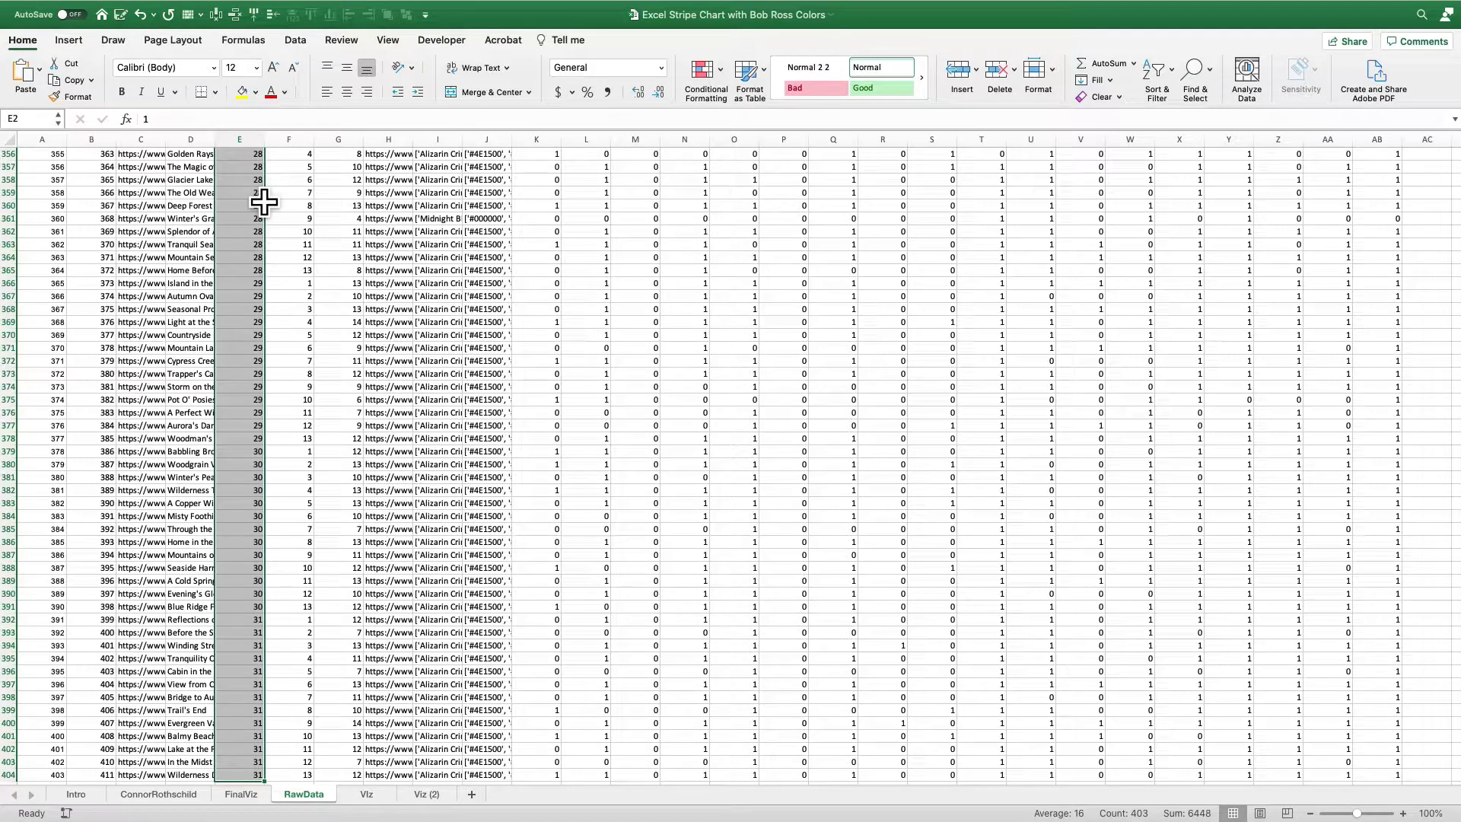
key("ctrl+shift+Up")
key("Right")
key("Right")
key("Right")
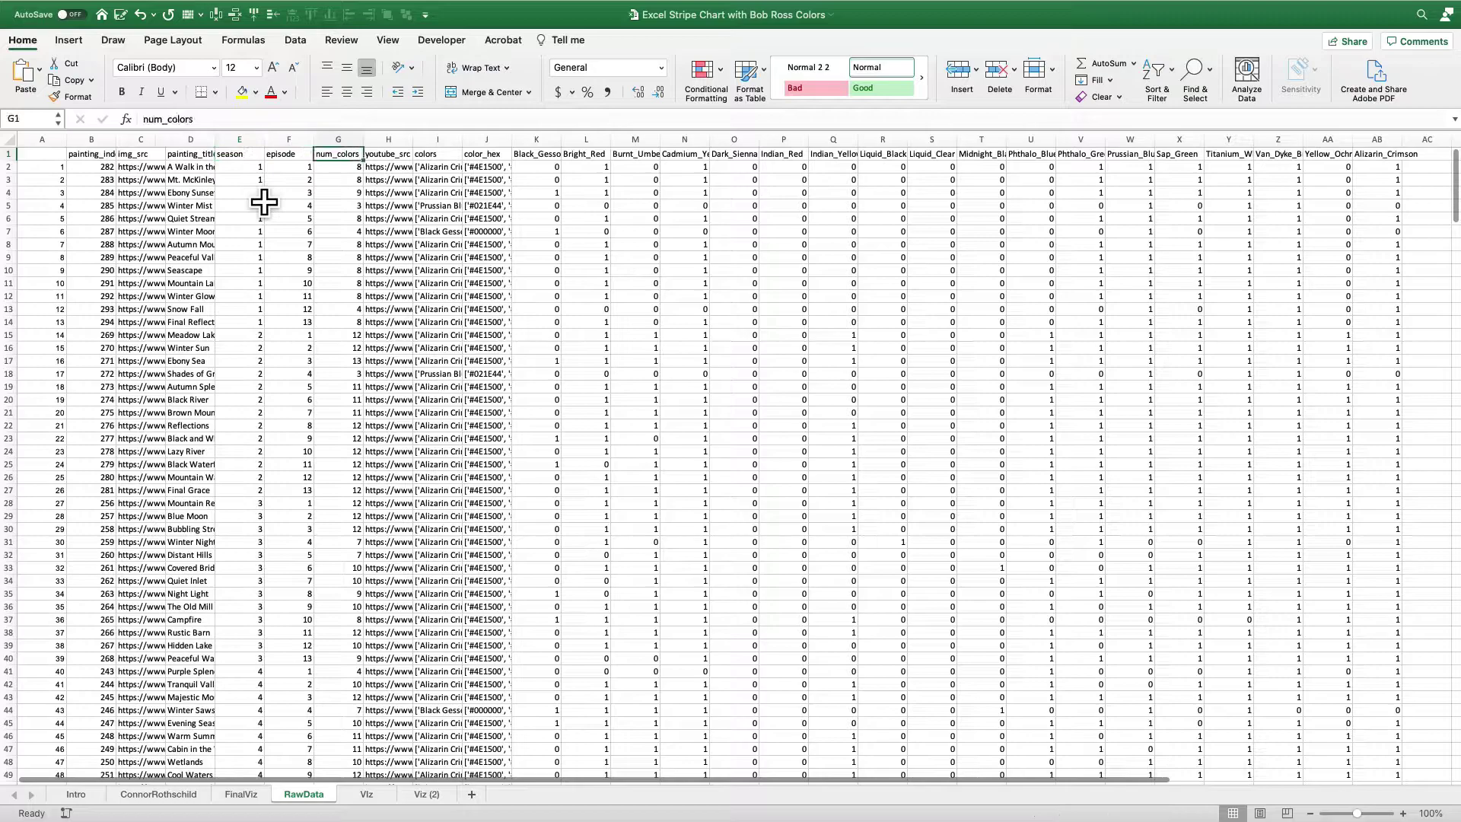
key("Left")
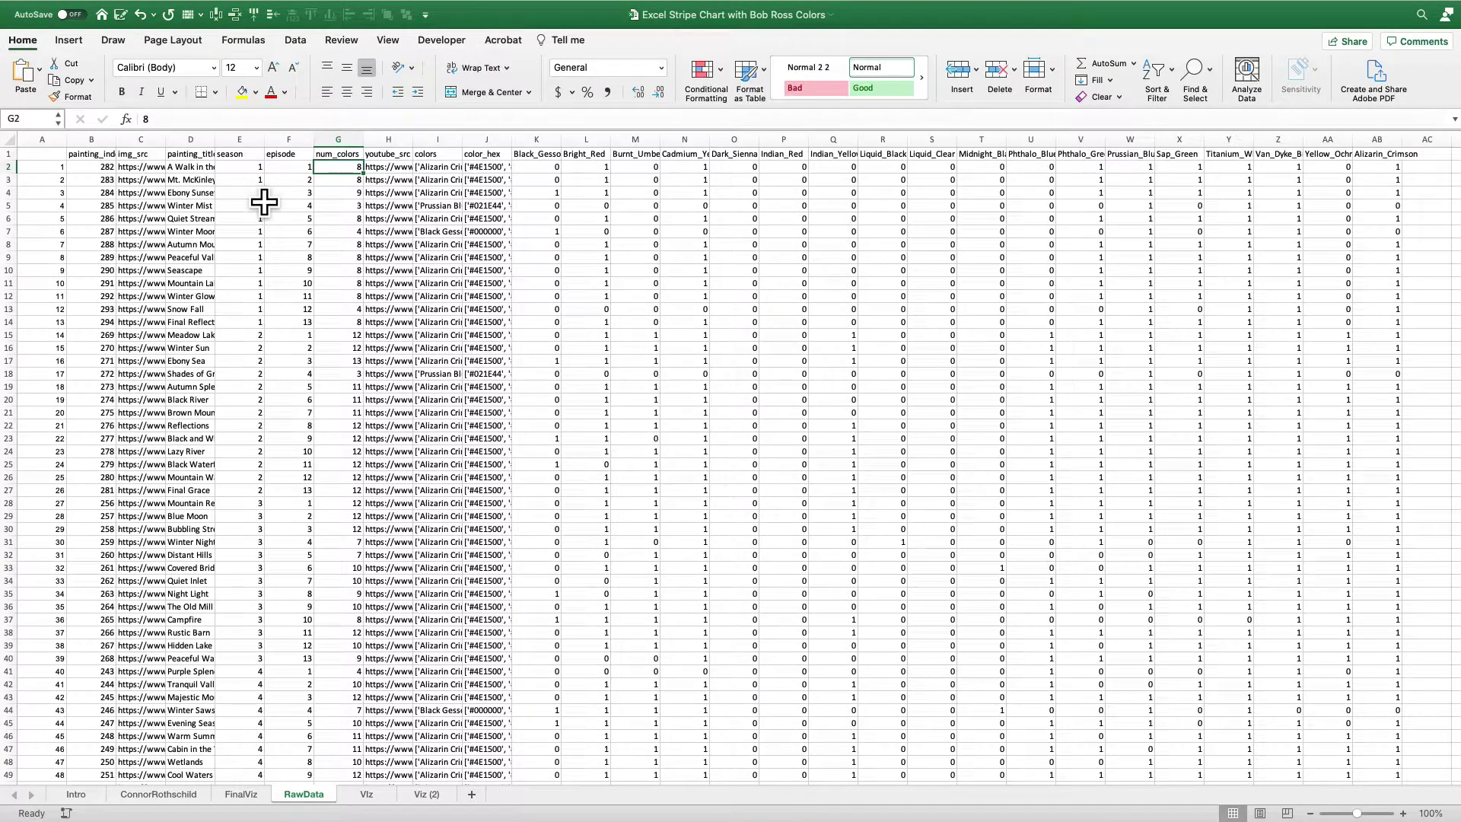
key("Right")
key("Right")
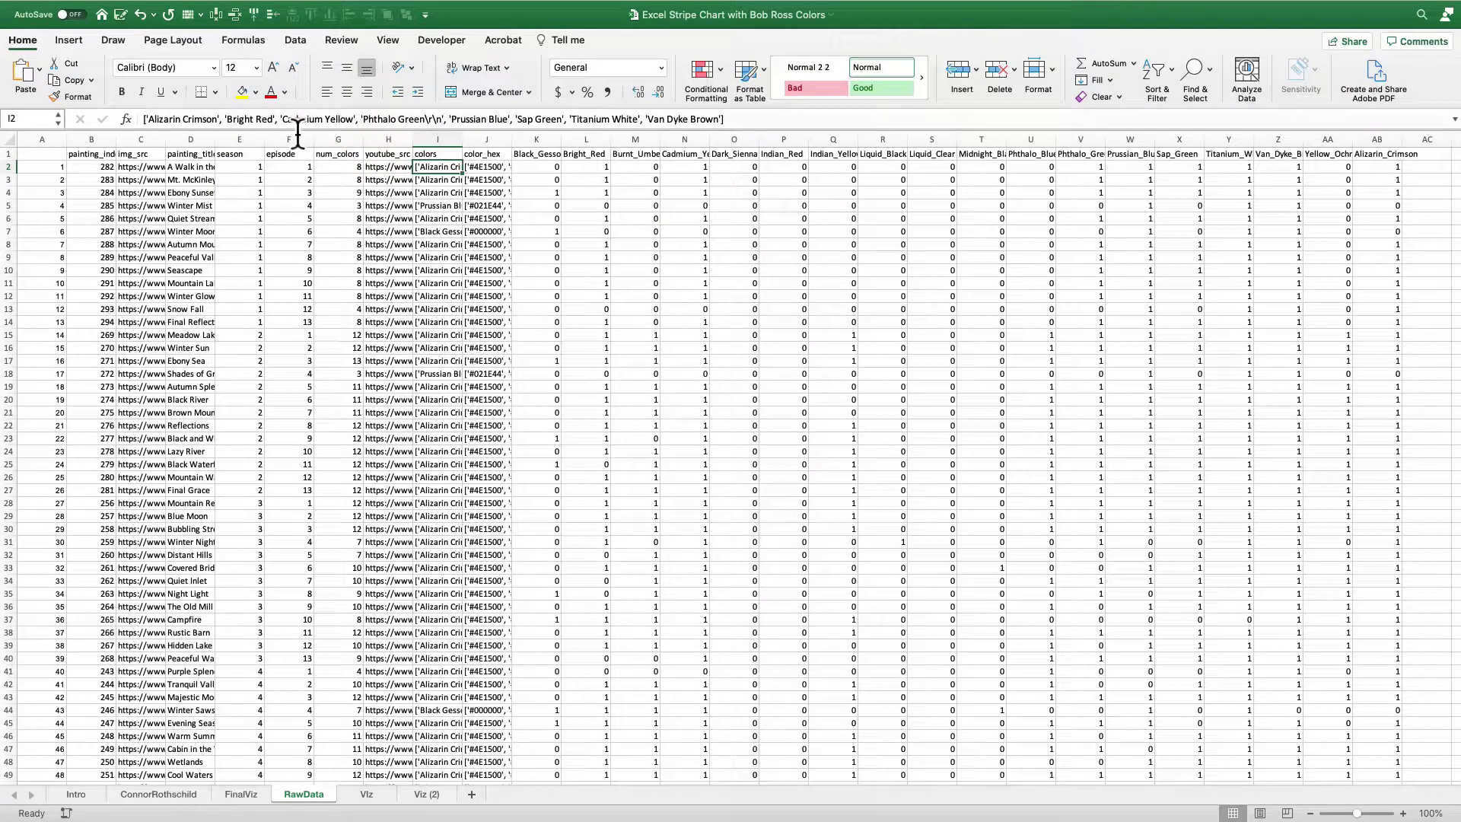
key("Right")
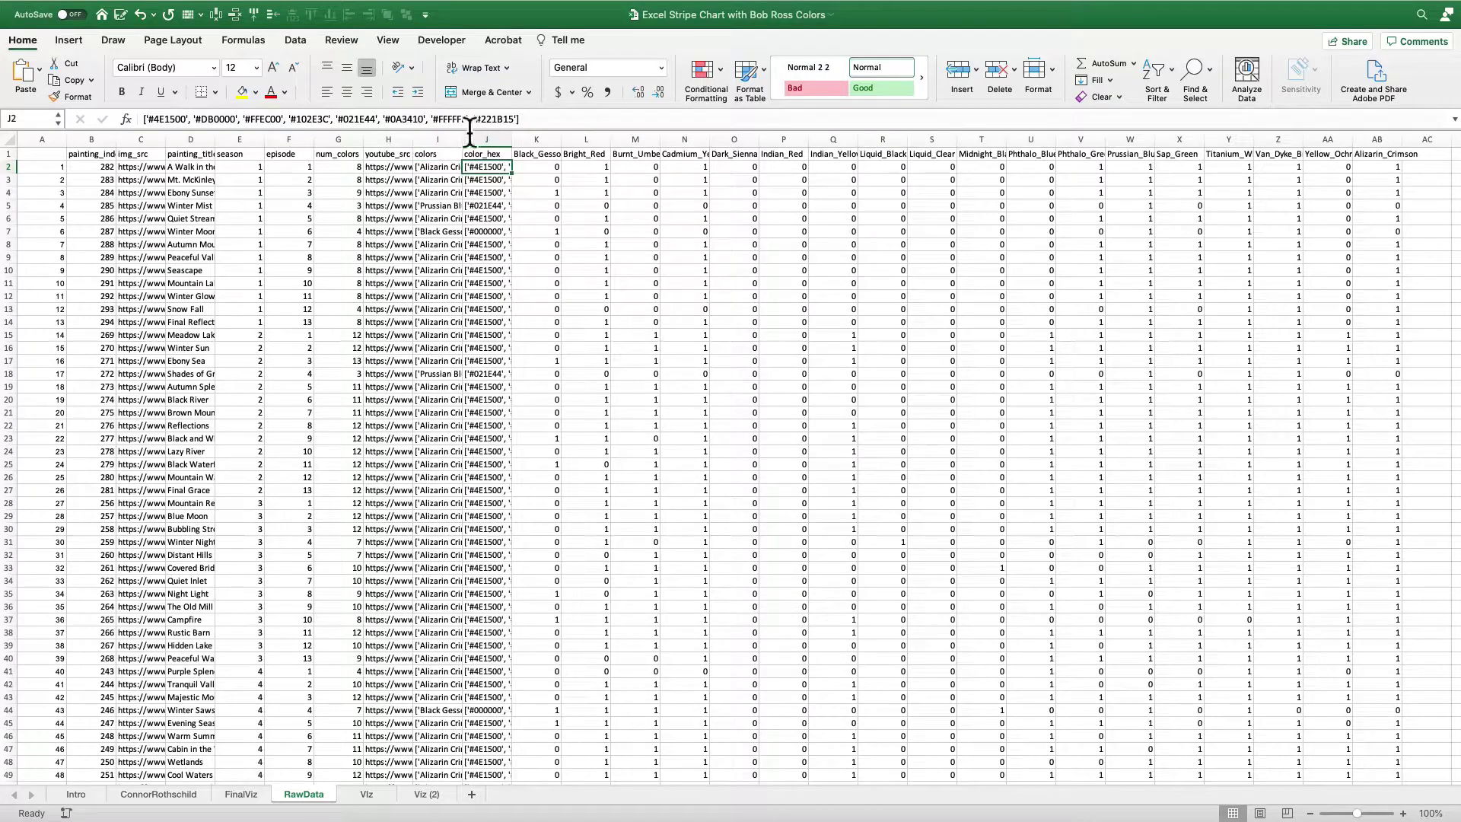
key("Up")
key("Right")
key("ctrl+shift+Right")
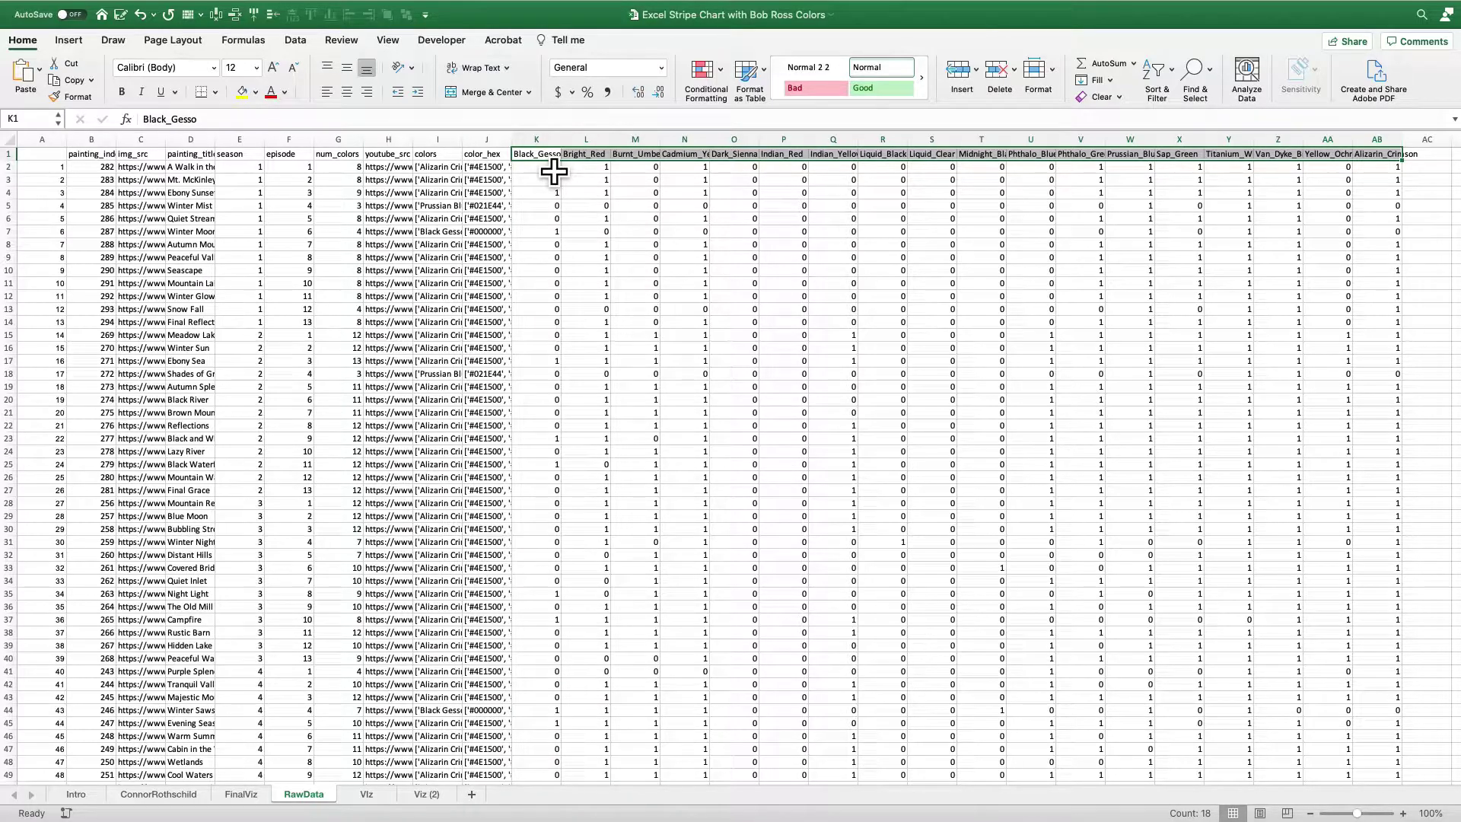
left_click(553, 169)
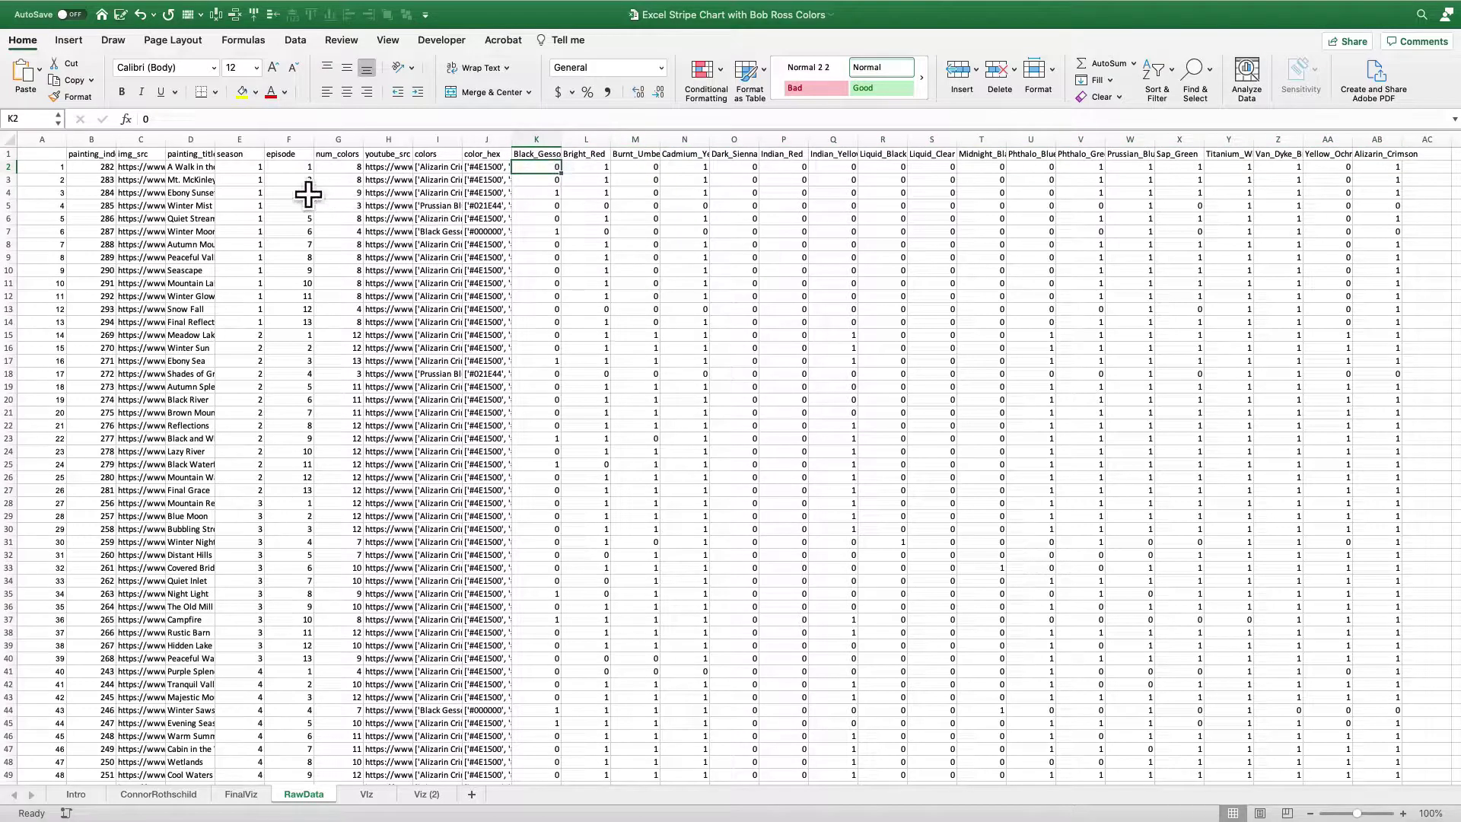
left_click_drag(255, 169, 348, 186)
left_click(546, 171)
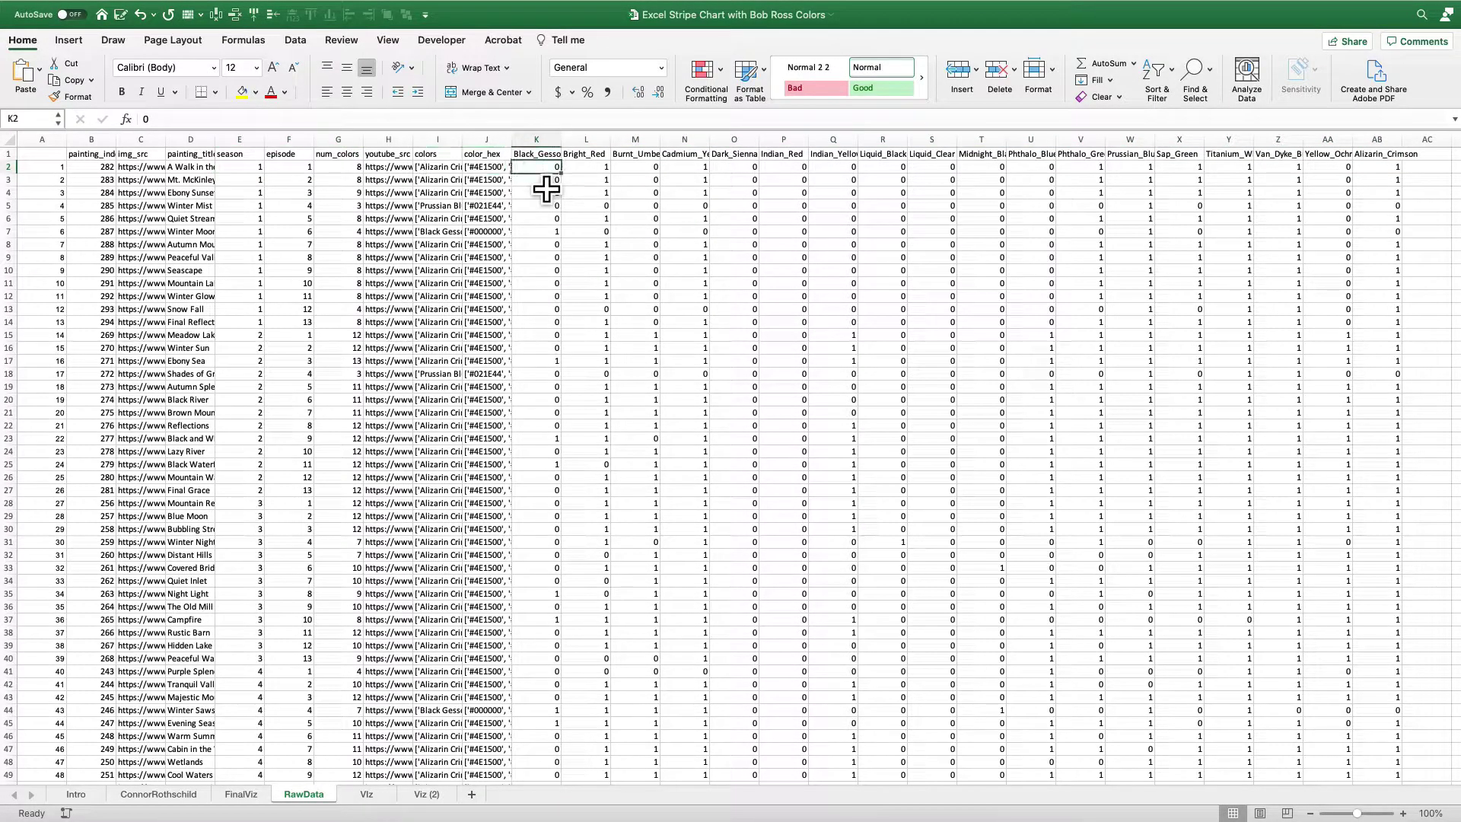
key("Right")
key("Right")
key("Right")
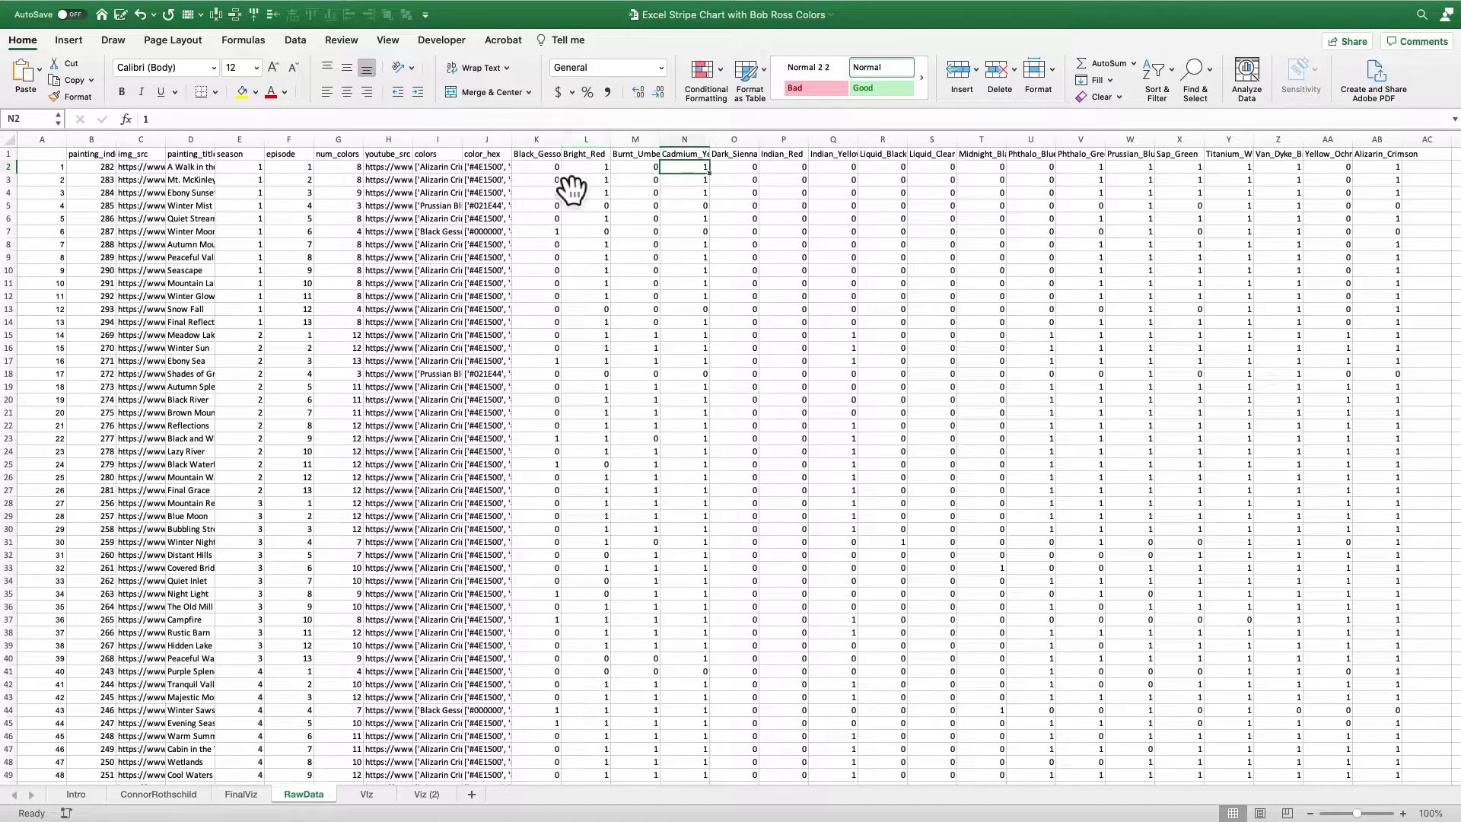
key("Right")
key("Right")
key("Right")
key("Right")
key("Right")
key("Right")
key("Right")
key("Right")
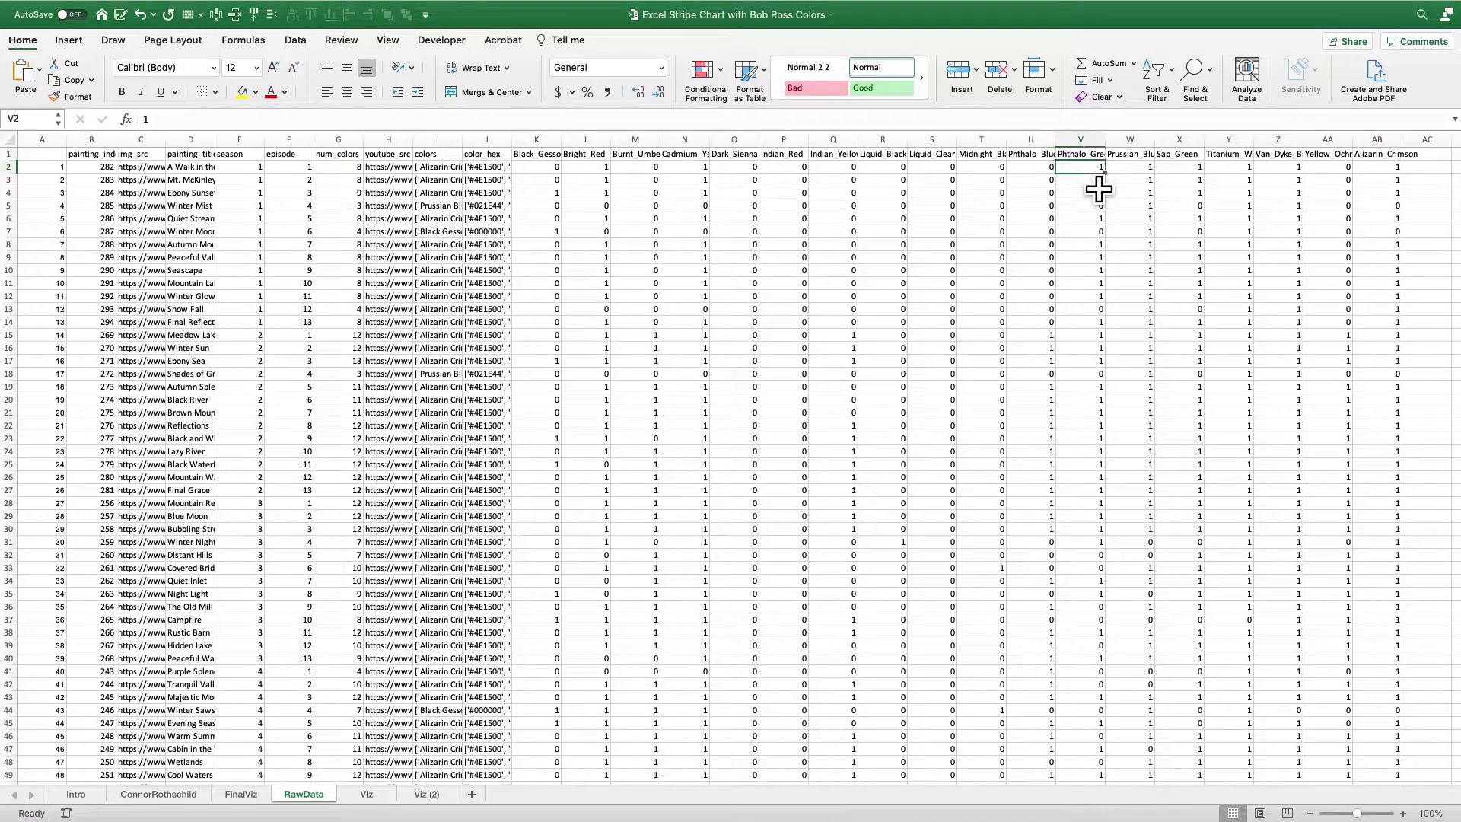
key("Right")
key("Right")
key("Right")
key("Right")
key("Right")
key("Right")
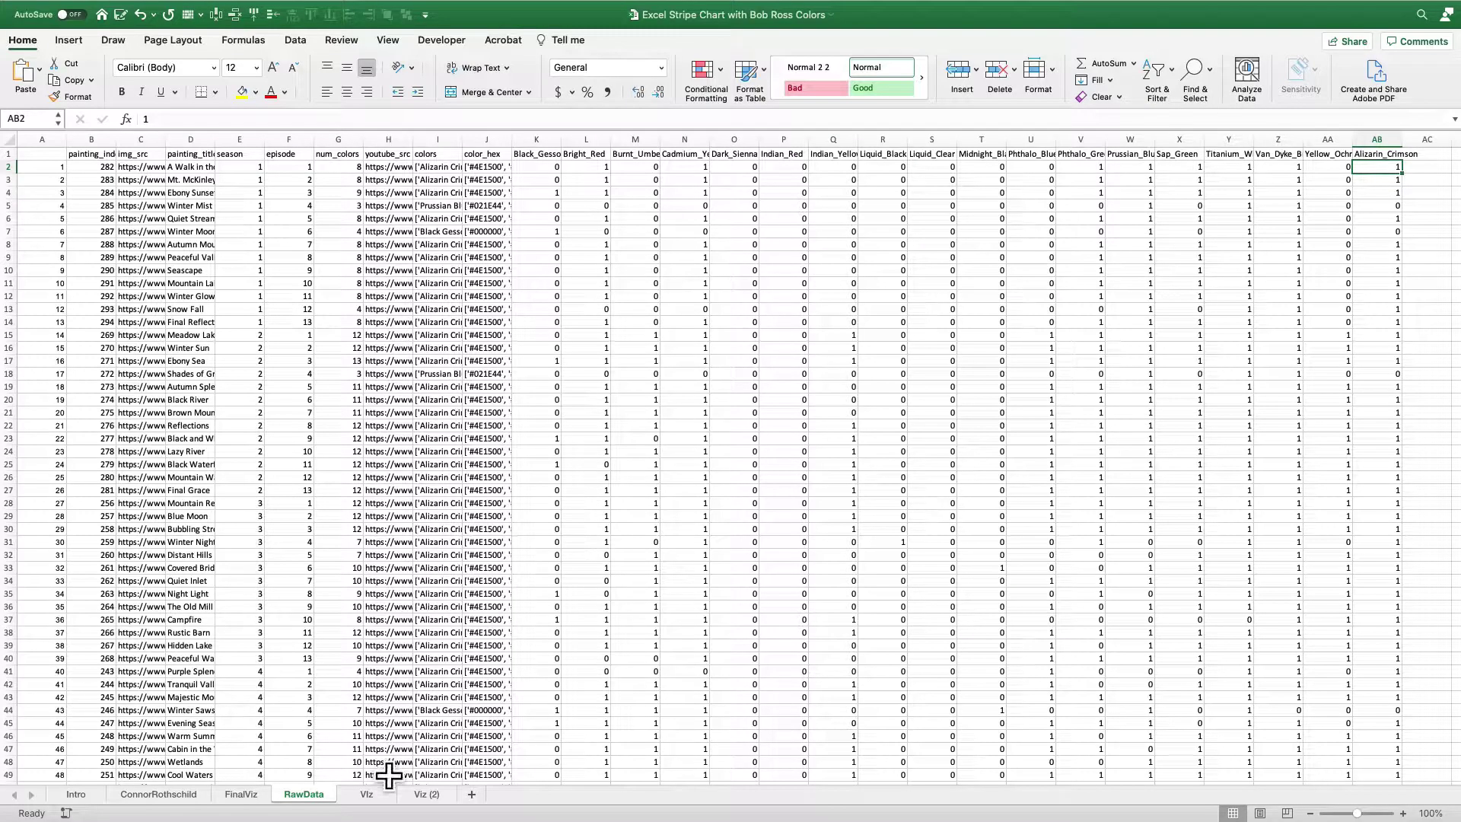
Open the Viz sheet and inspect its Season, Episode, Hex Code and Alizarin_Crimson cells
left_click(366, 794)
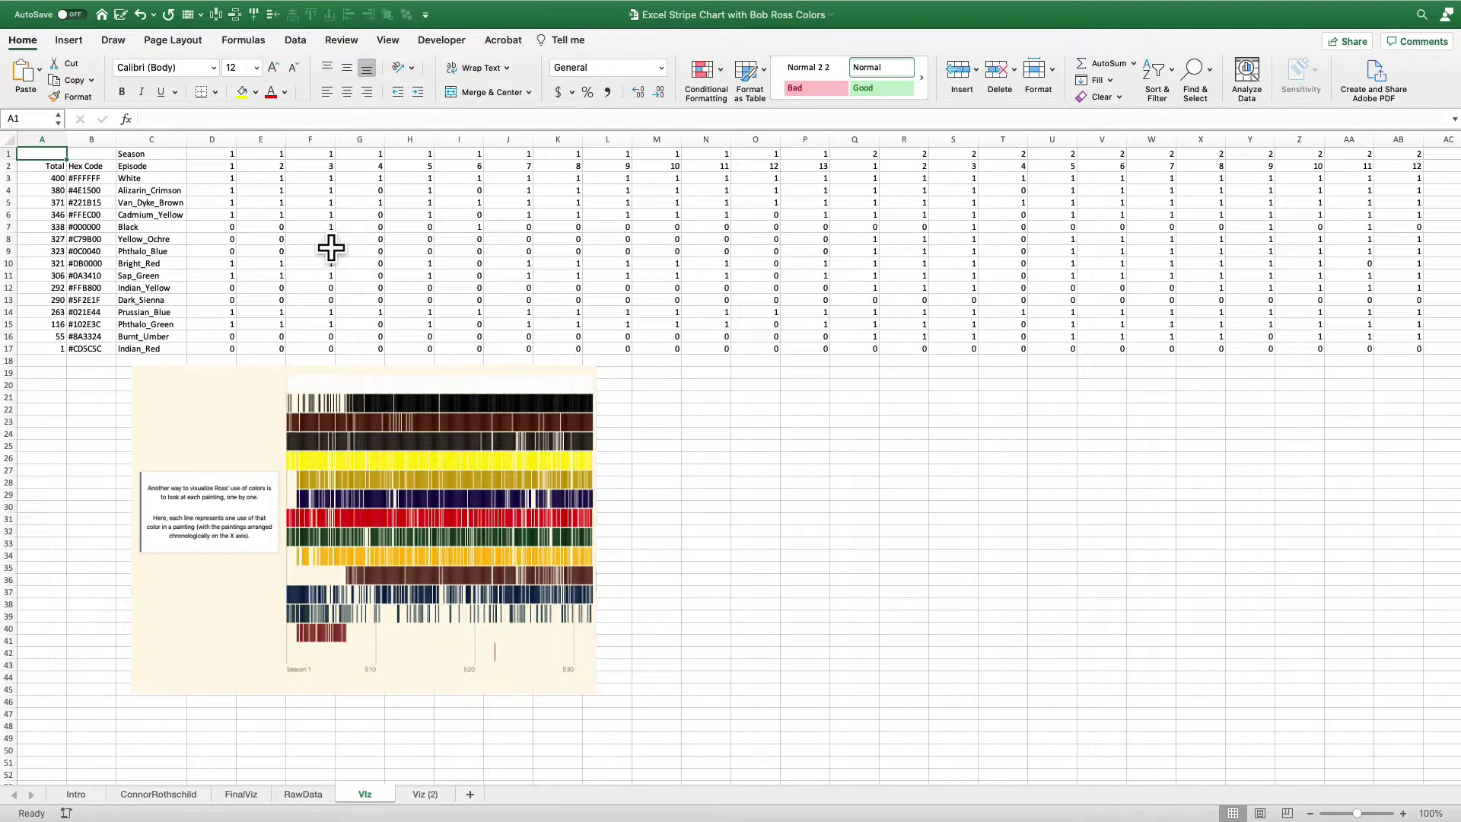
left_click(177, 156)
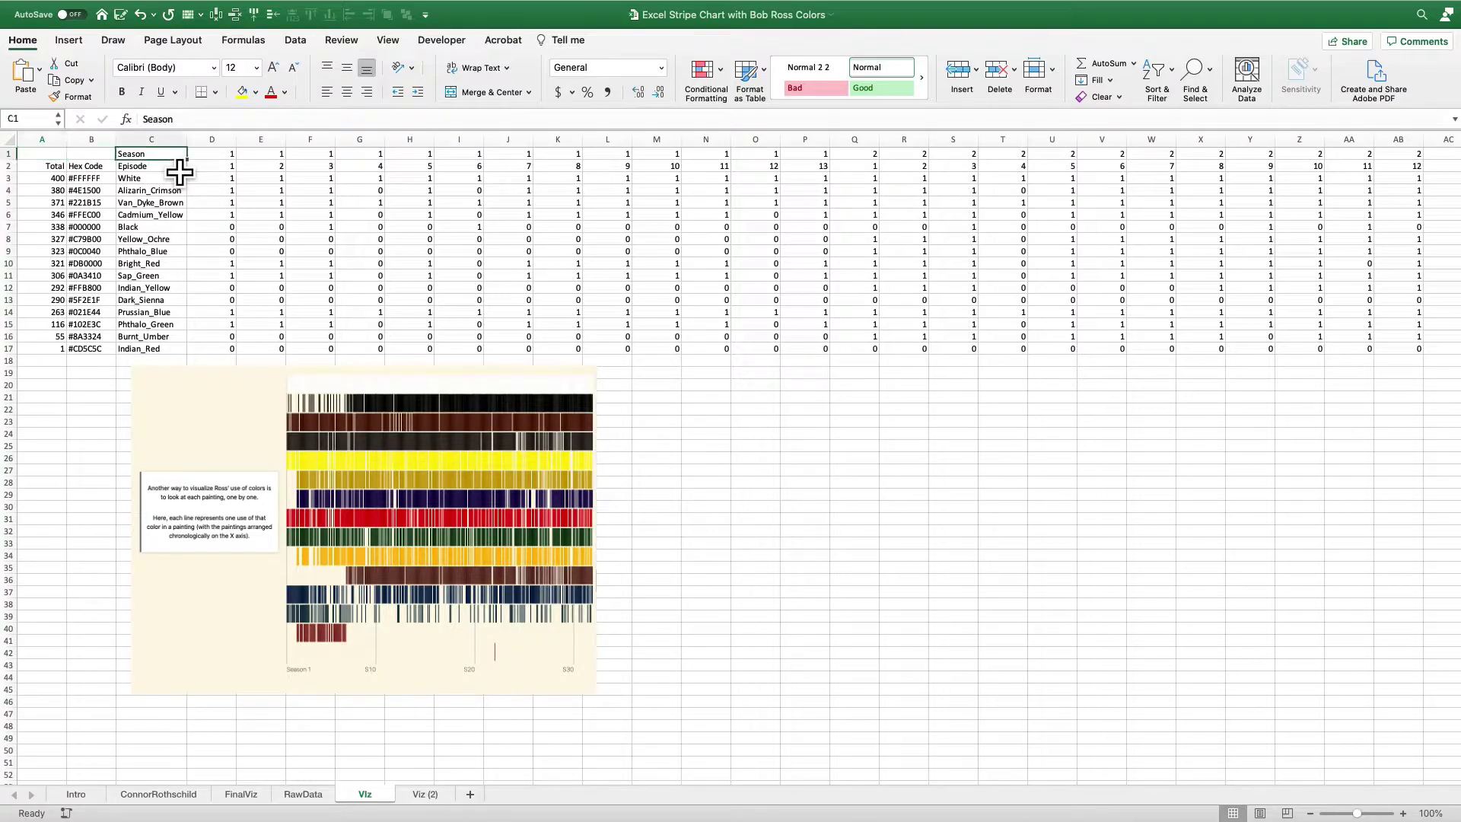
left_click(179, 170)
key("Left")
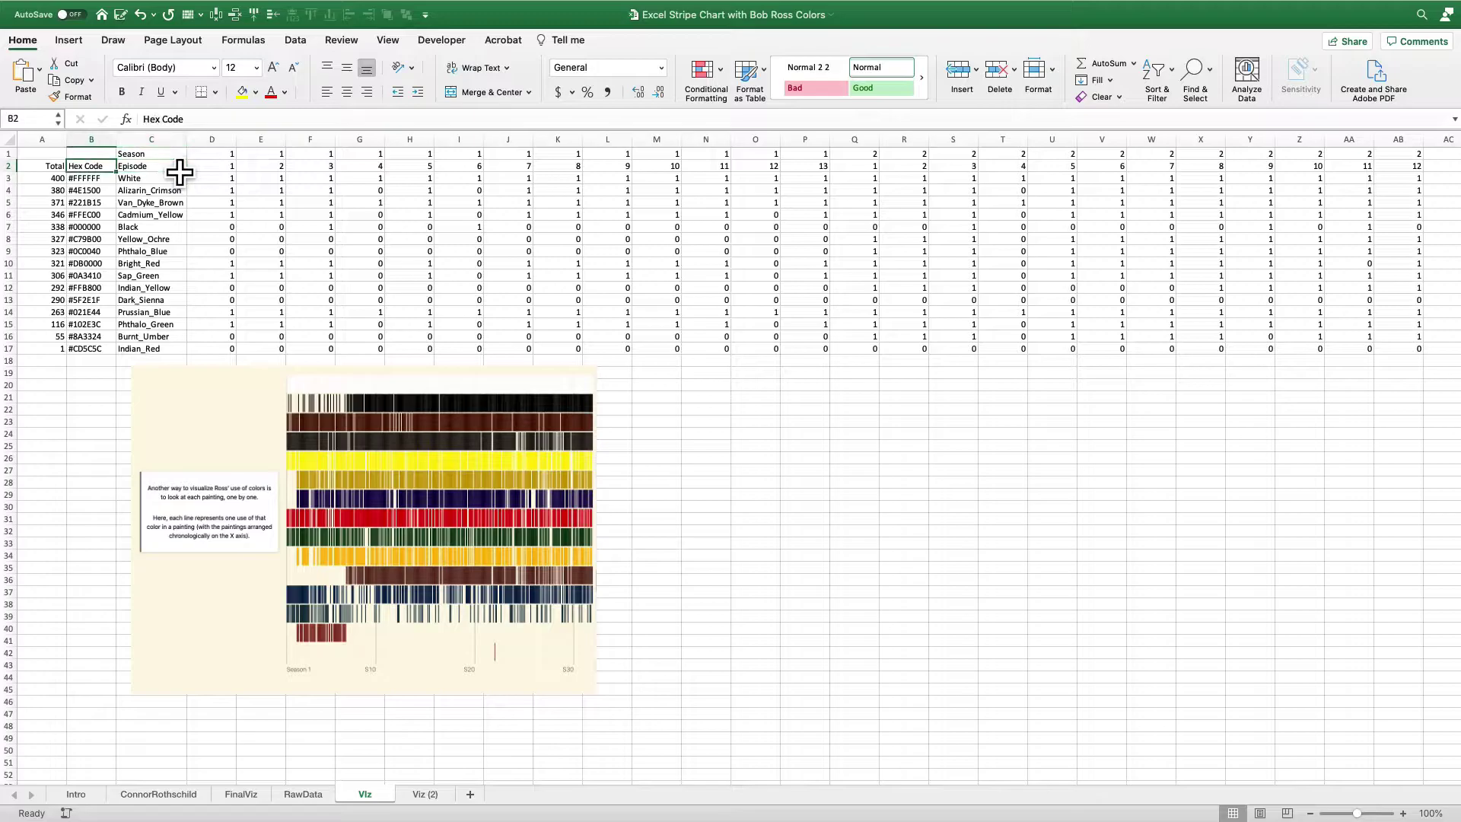
key("Down")
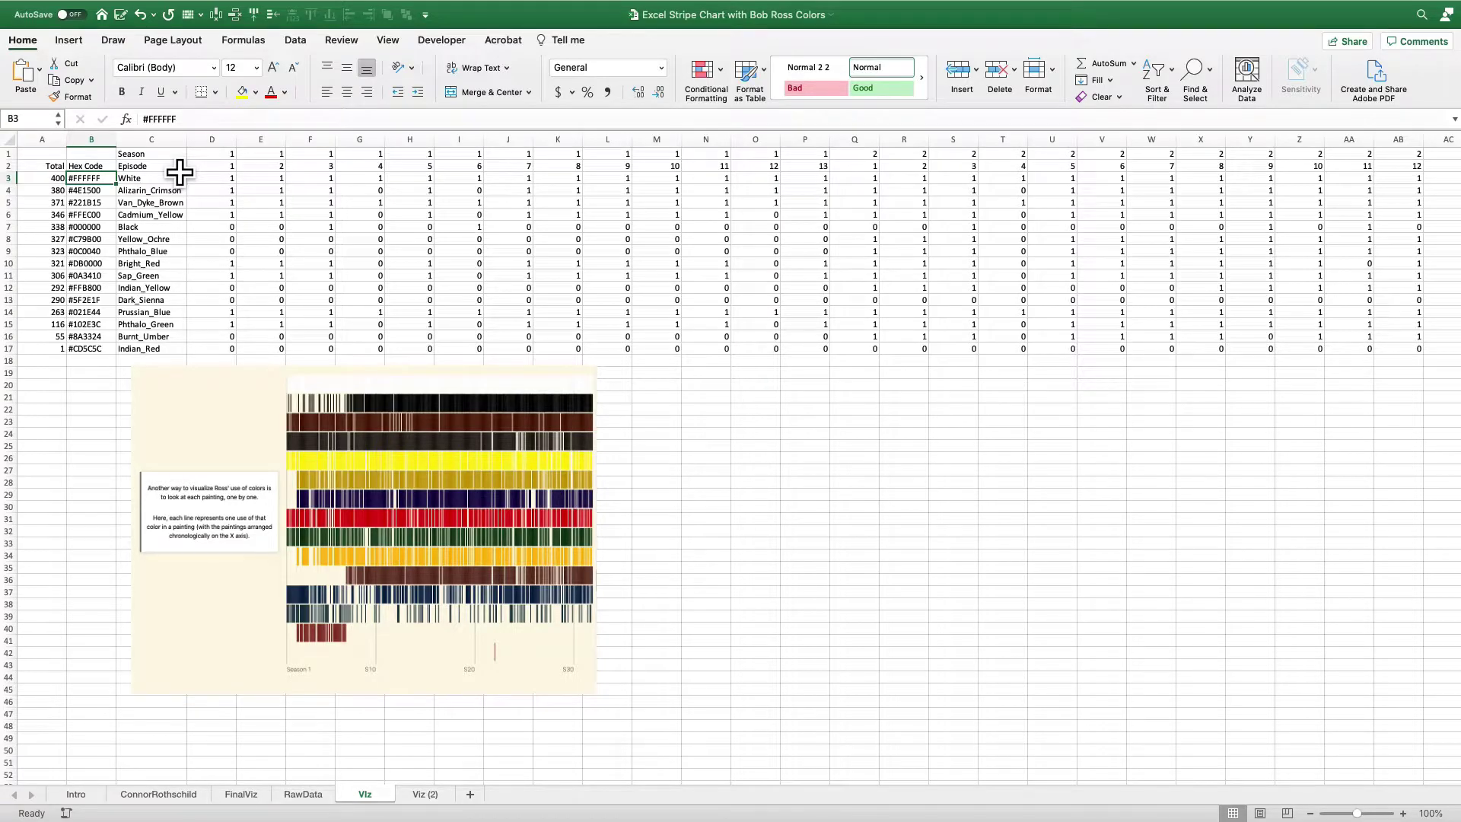
left_click(158, 228)
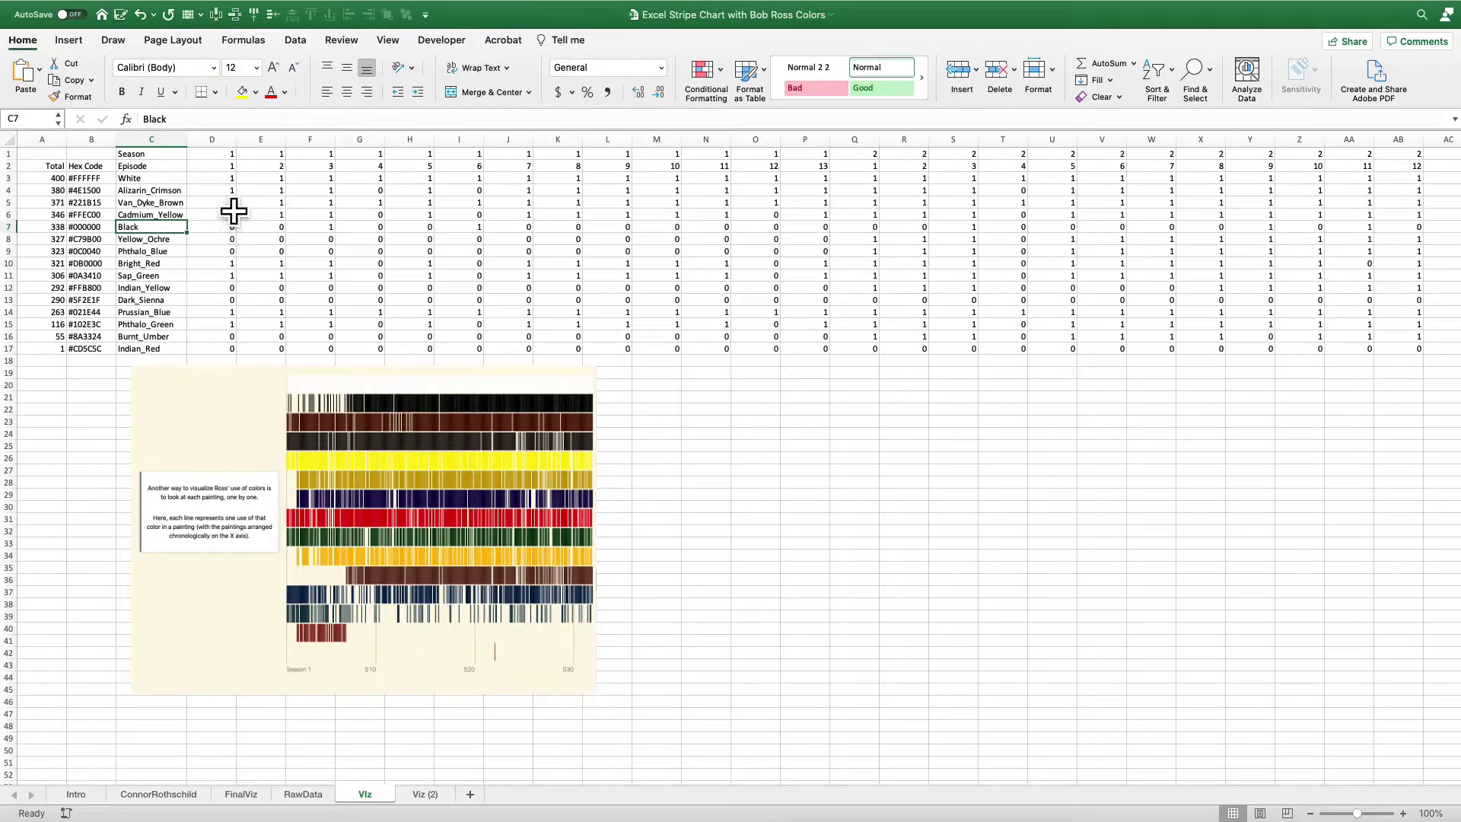
key("Right")
key("Up")
key("Up")
key("Up")
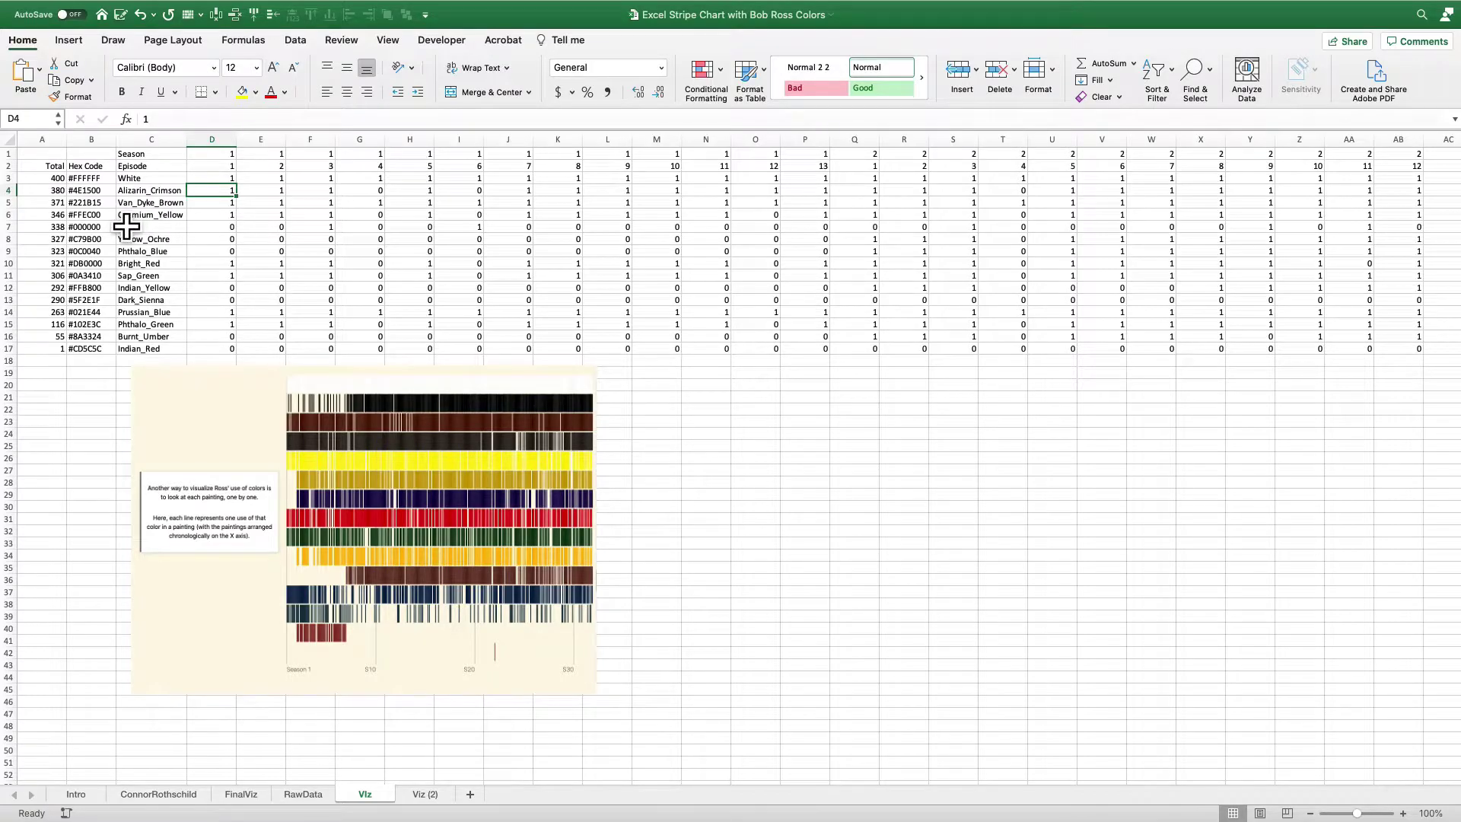
key("Right")
key("Right")
key("Right")
key("Right")
key("Right")
key("Left")
key("Left")
key("Left")
key("Left")
key("Left")
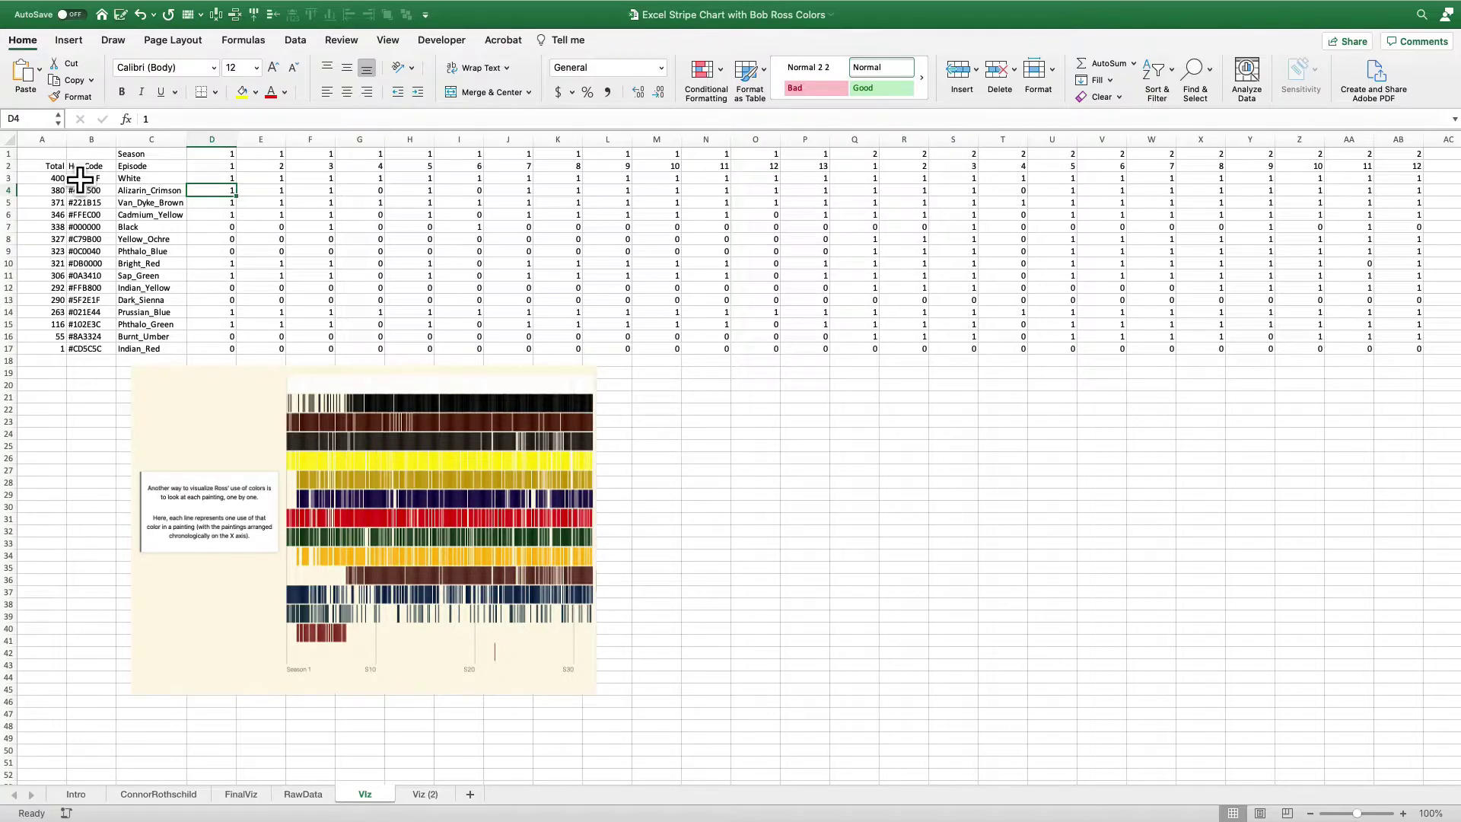
Select the Alizarin_Crimson flag values from D4 through OP4
key("super+Right")
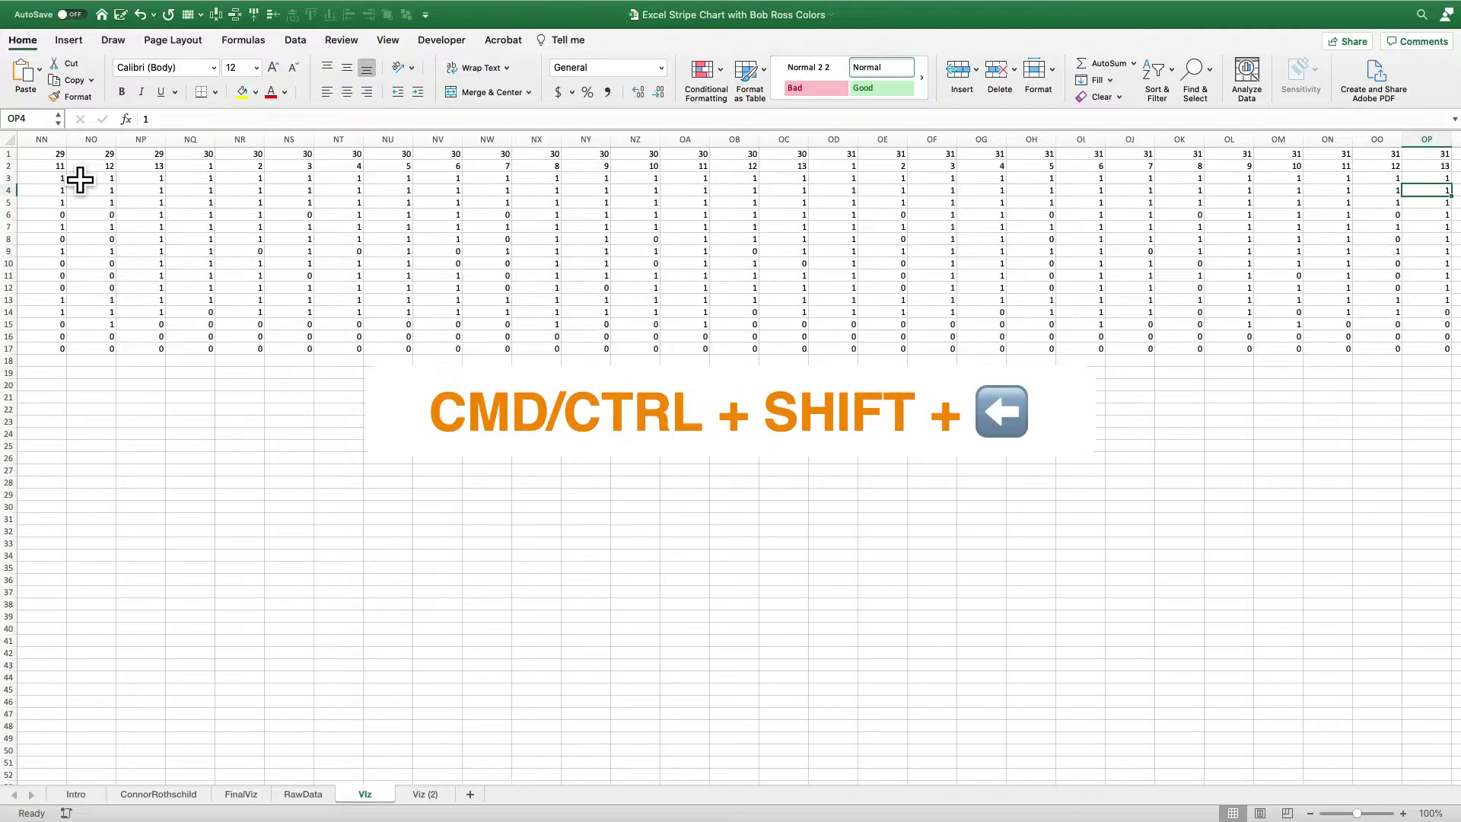
key("ctrl+shift+Left")
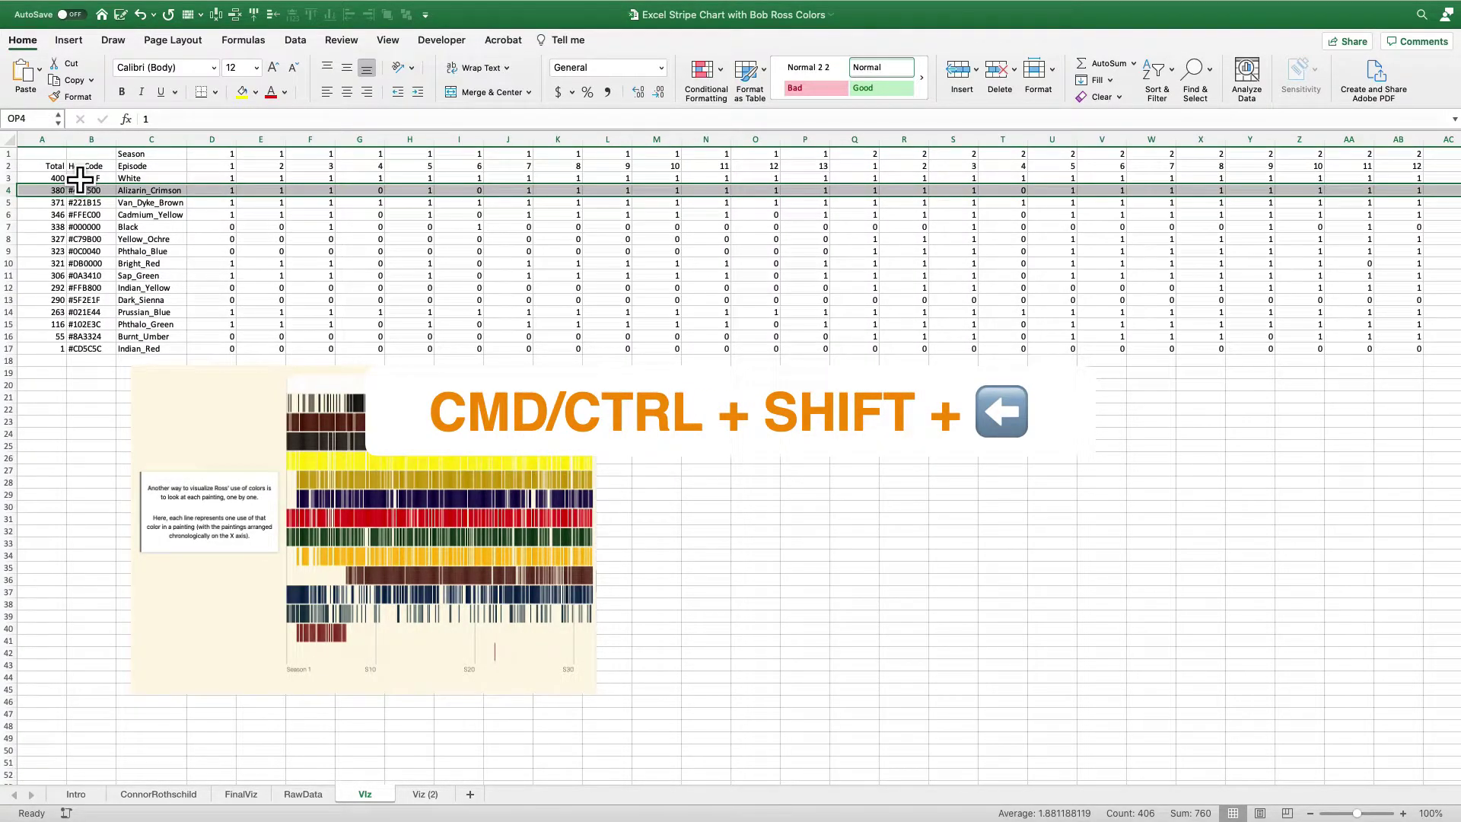
key("ctrl+shift+Right")
key("ctrl+shift+Left")
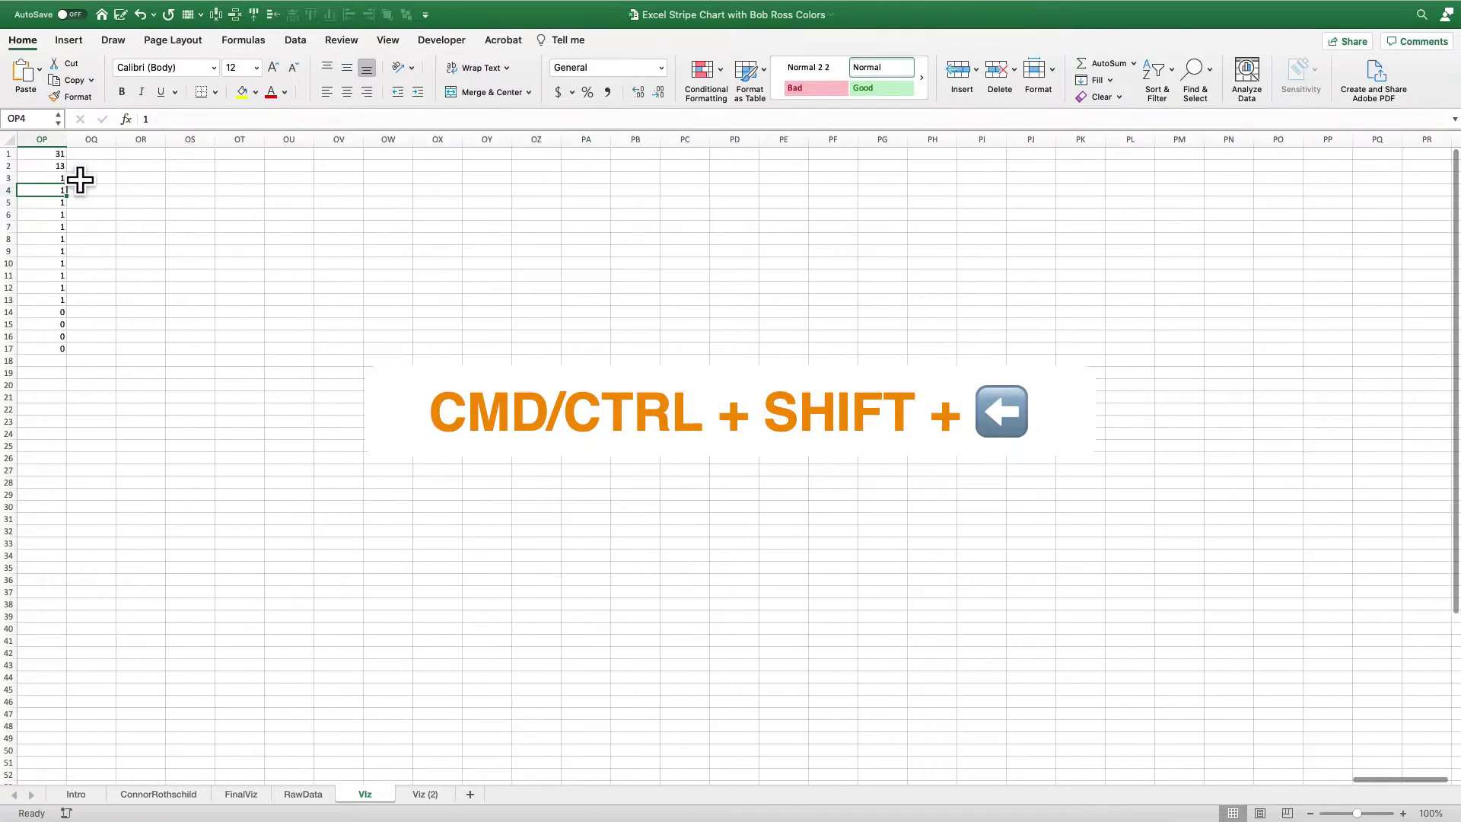
key("shift+Right")
key("shift+Right")
key("shift+Right")
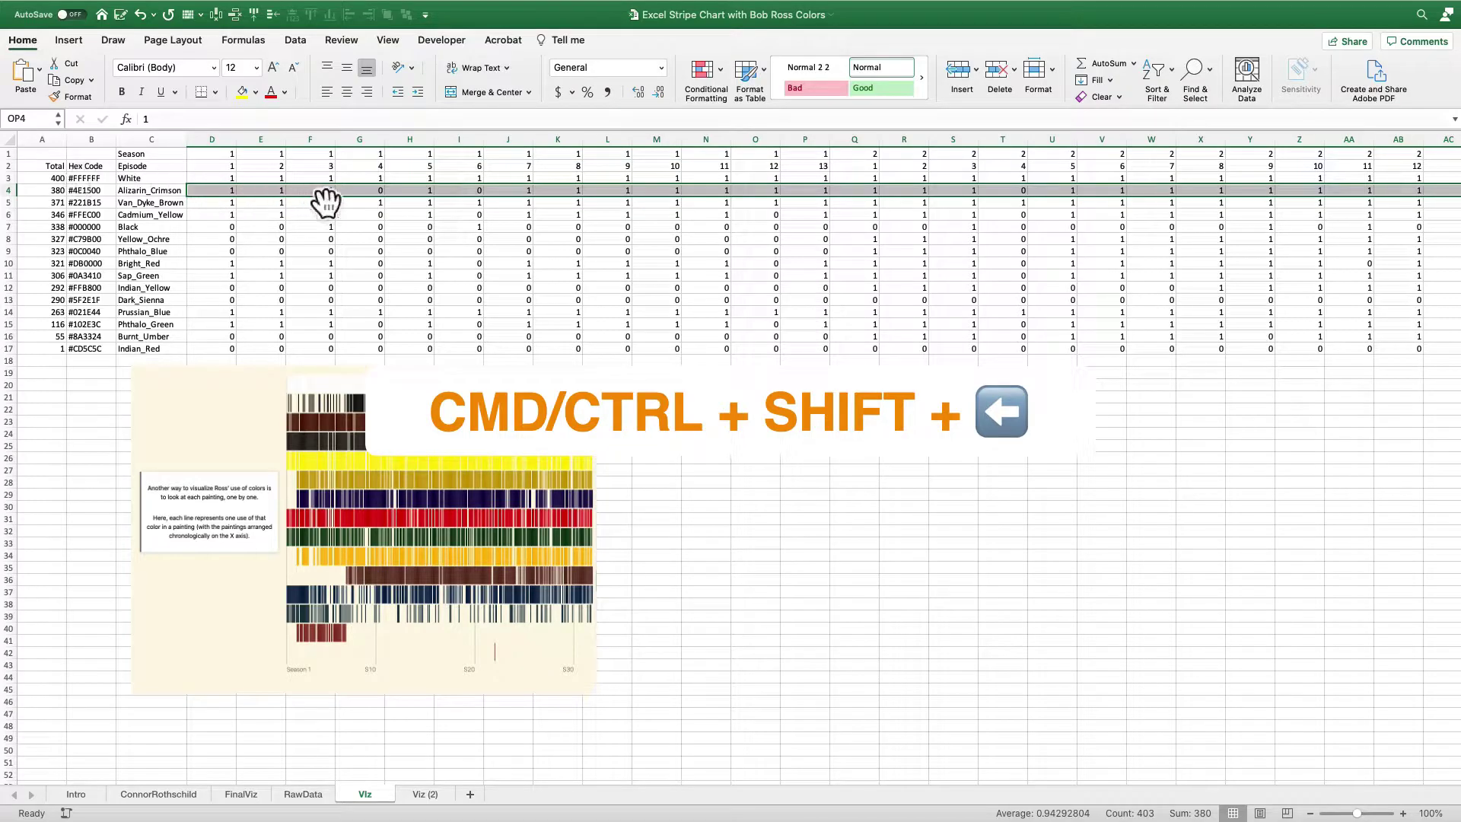
Start an Equal To 1 highlight rule for the row with a custom format
left_click(712, 70)
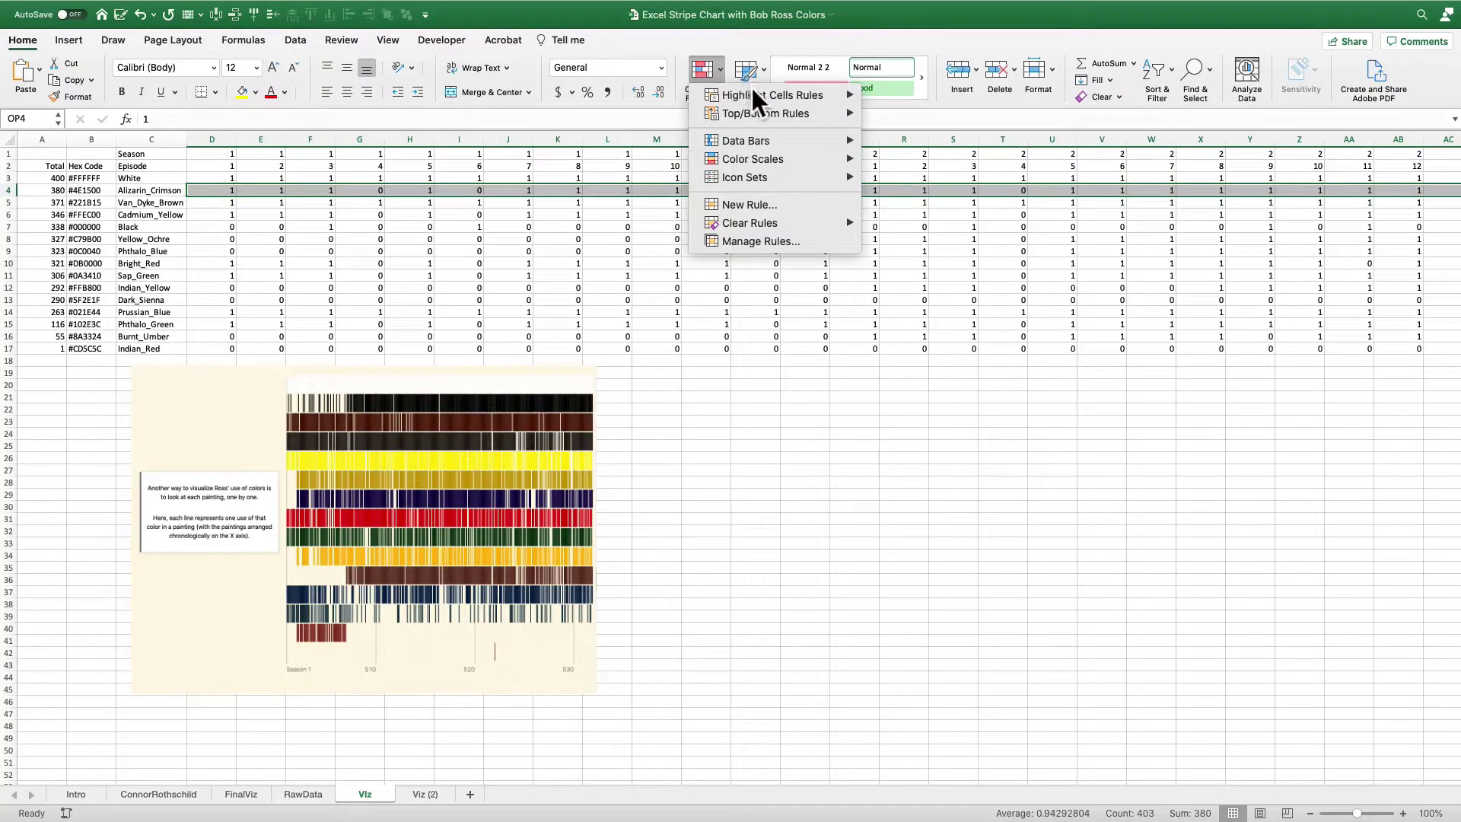
mouse_move(750, 86)
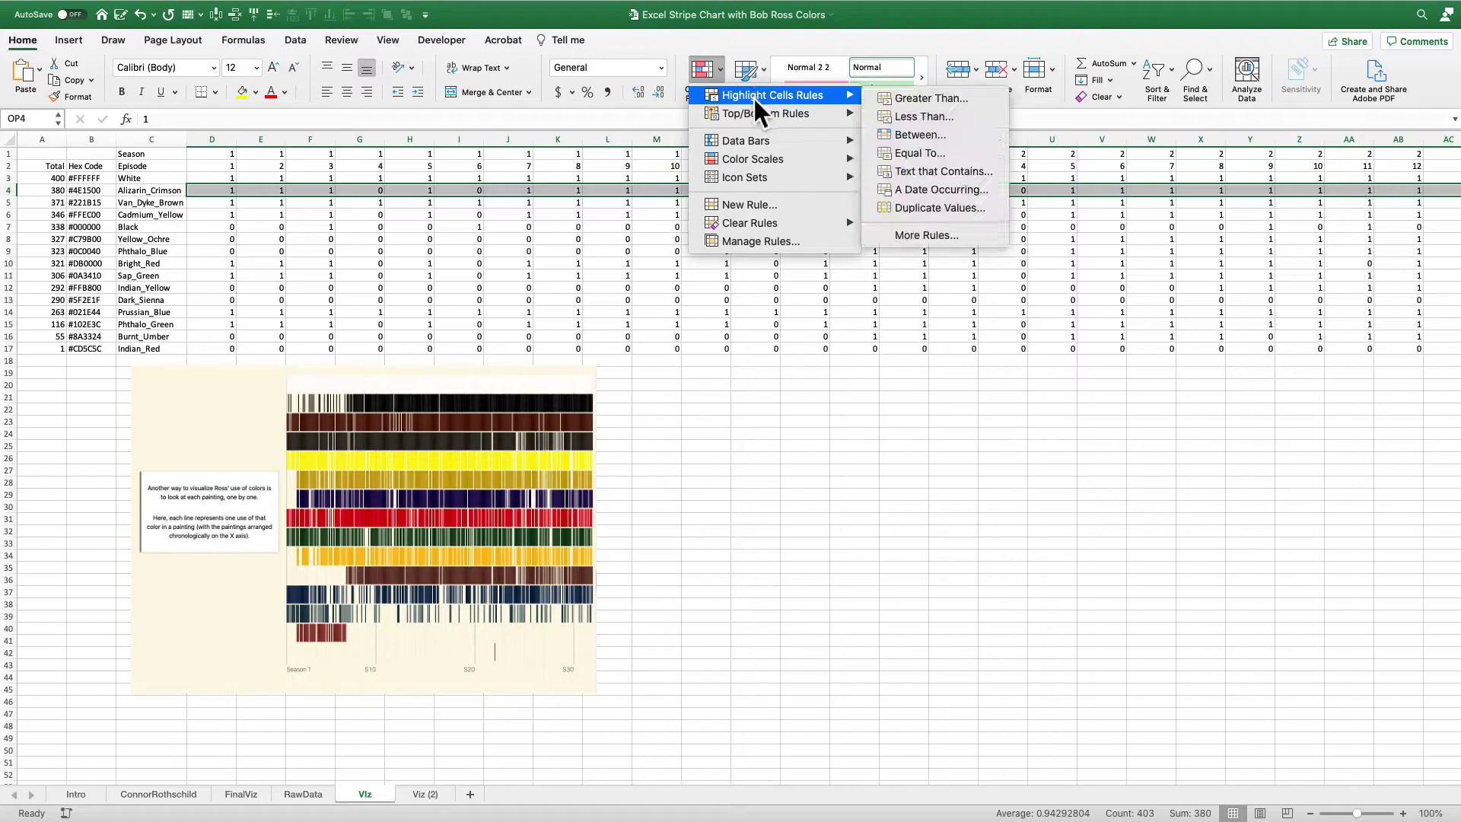
left_click(924, 157)
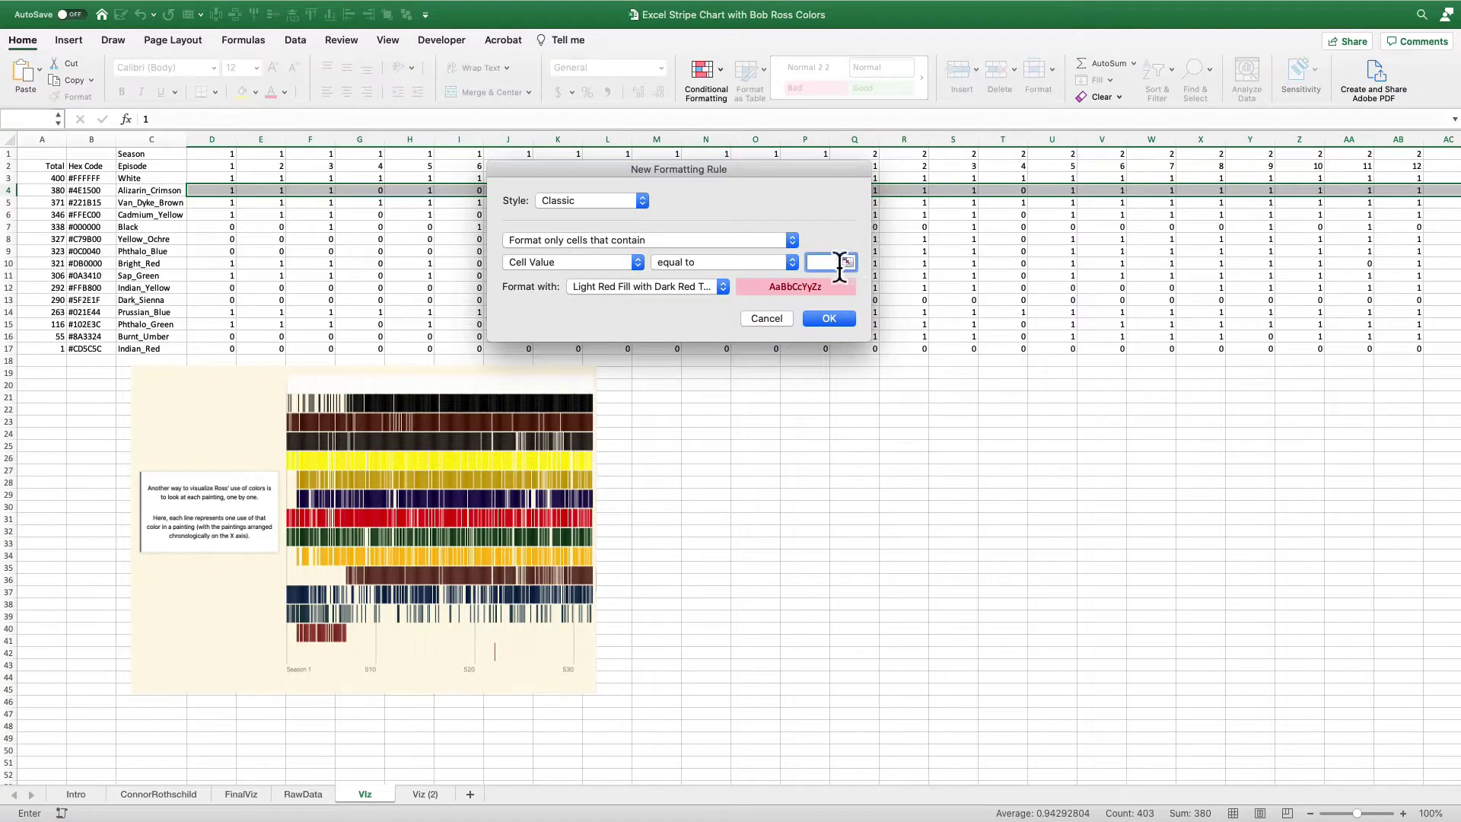
type("1")
left_click(697, 288)
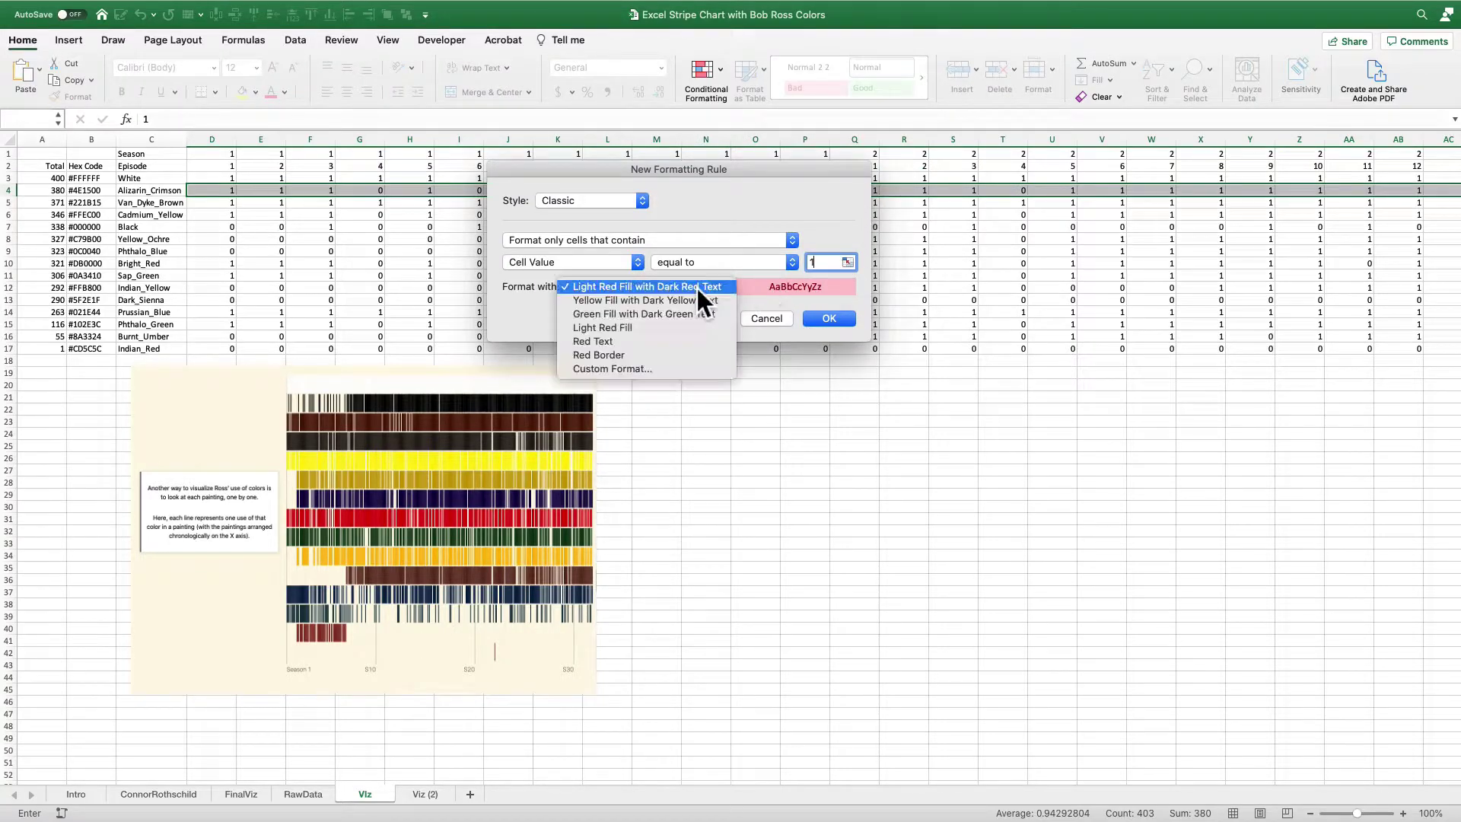
left_click(592, 373)
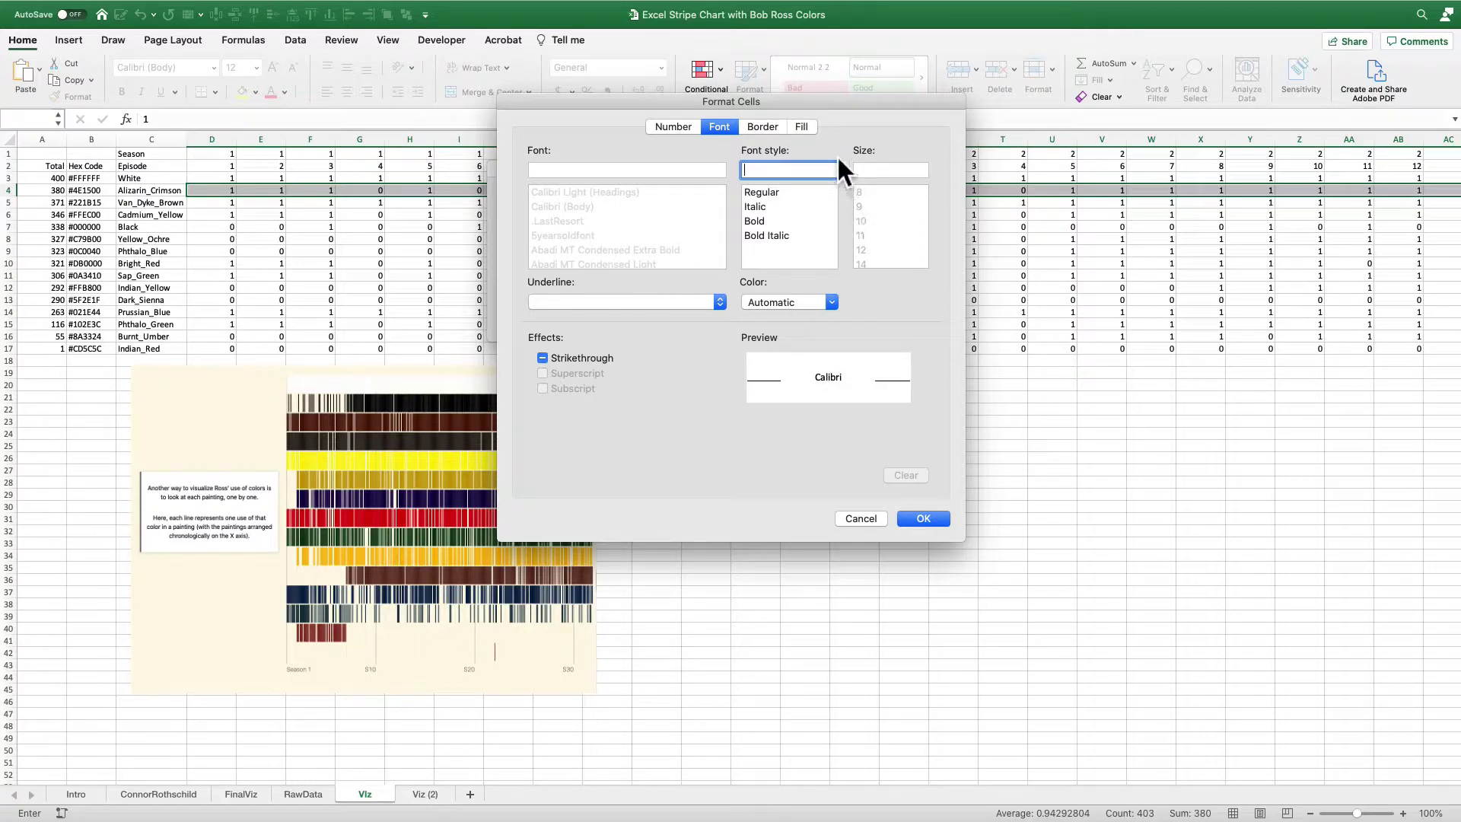
Give the rule a dark red 4E1500 fill and apply it
left_click(805, 125)
left_click(675, 184)
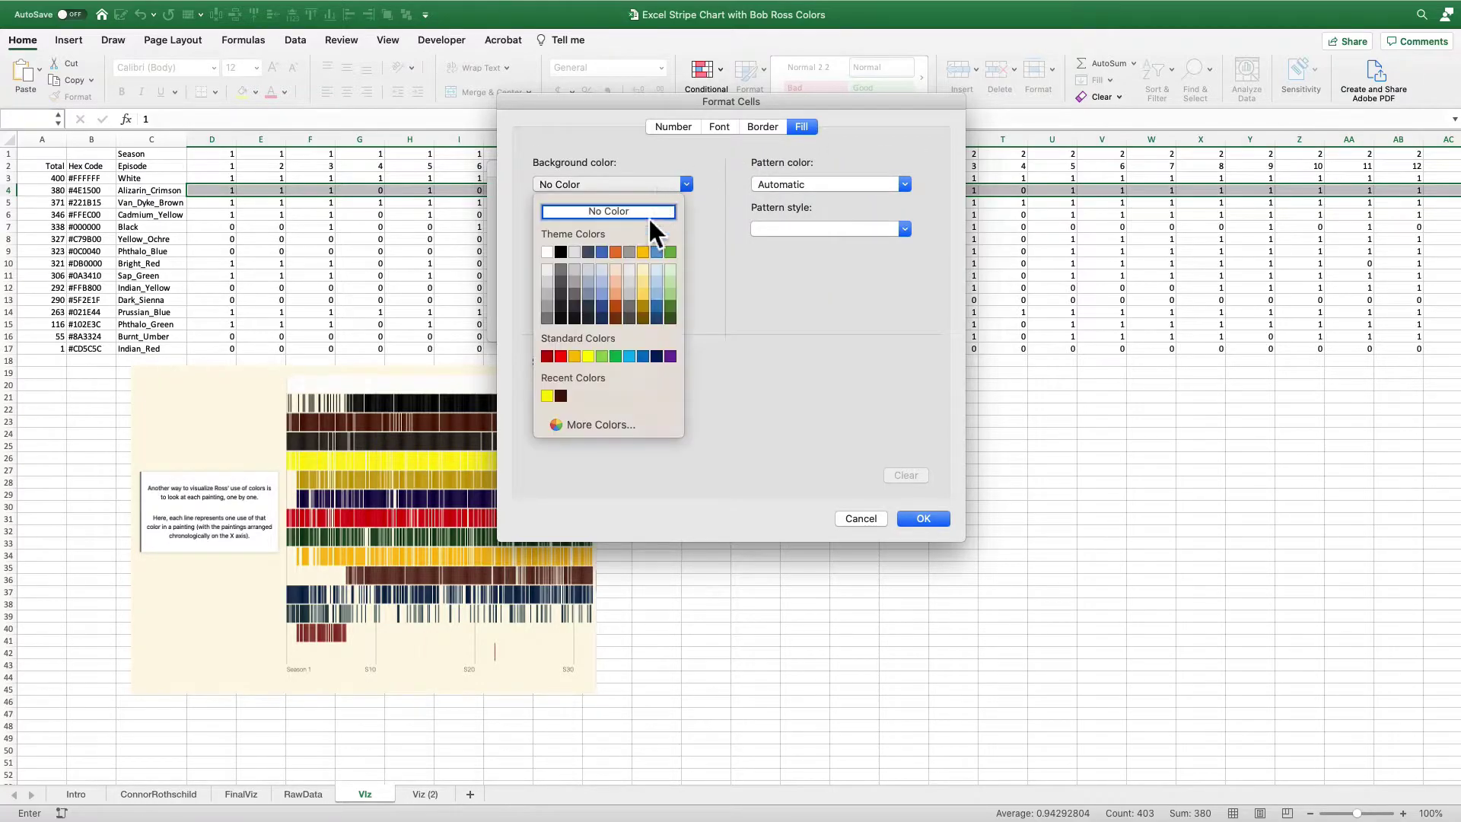
left_click(589, 425)
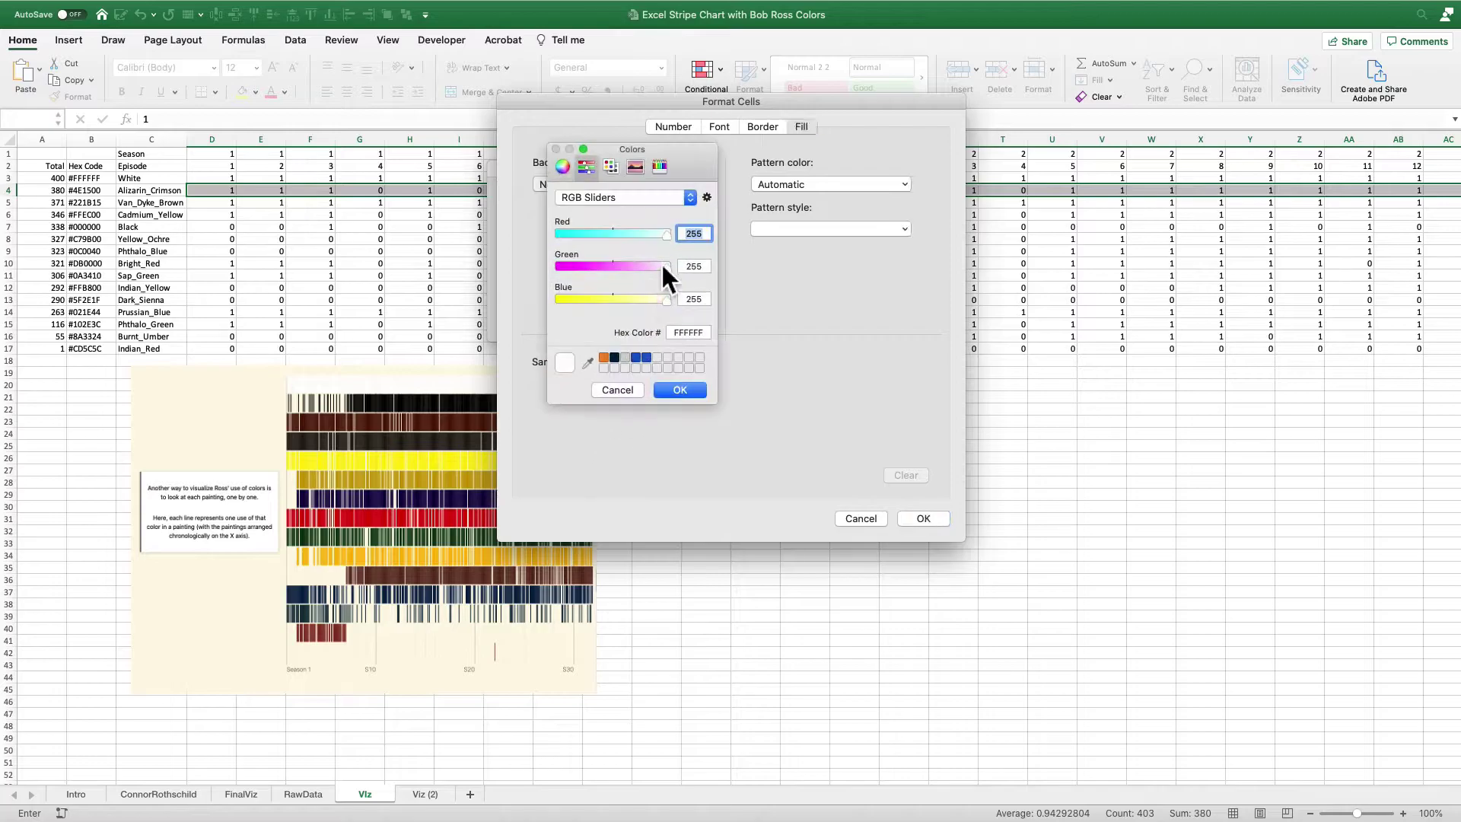
double_click(697, 333)
type("4e1500")
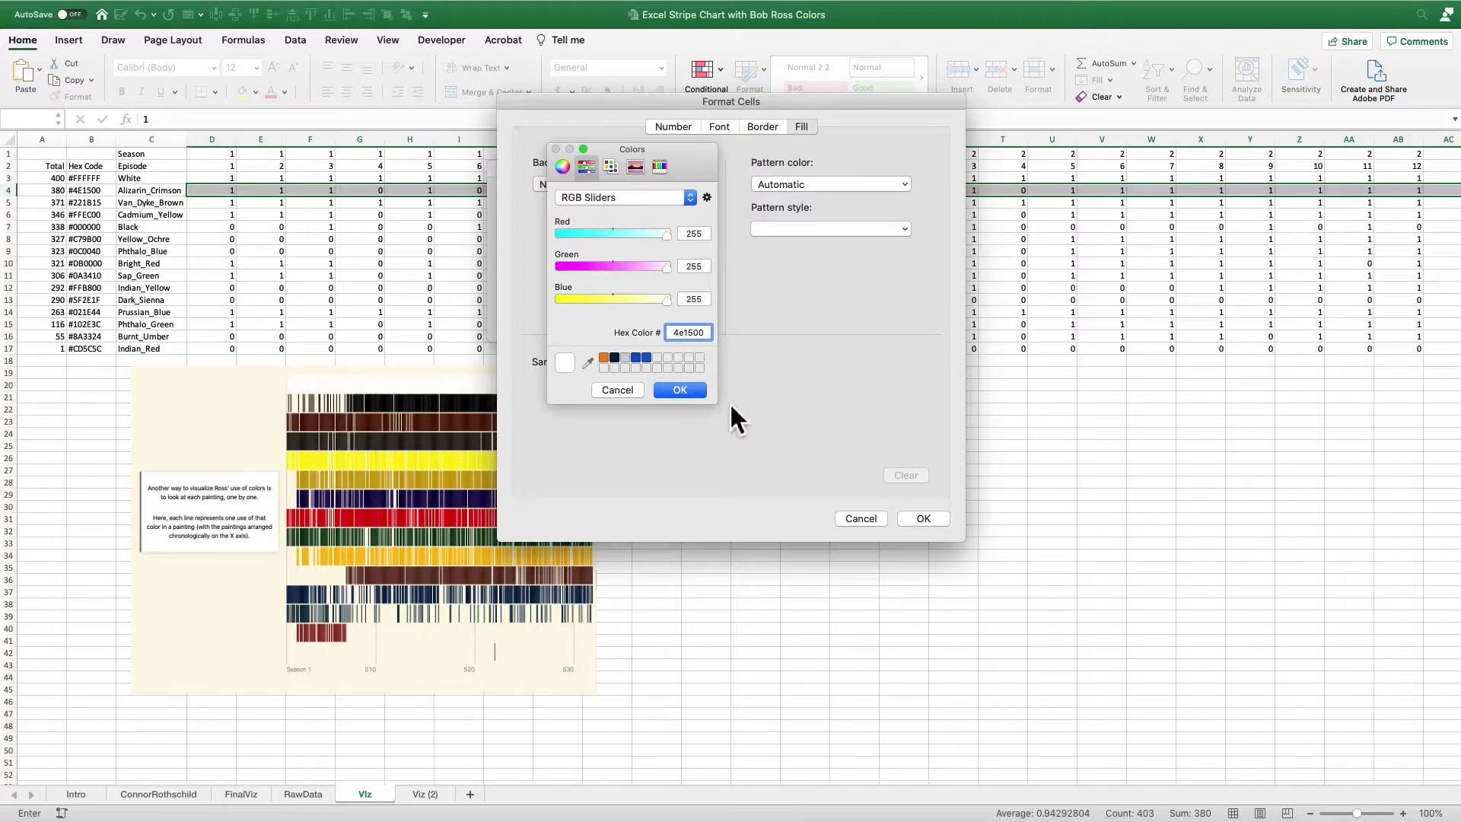
left_click(681, 388)
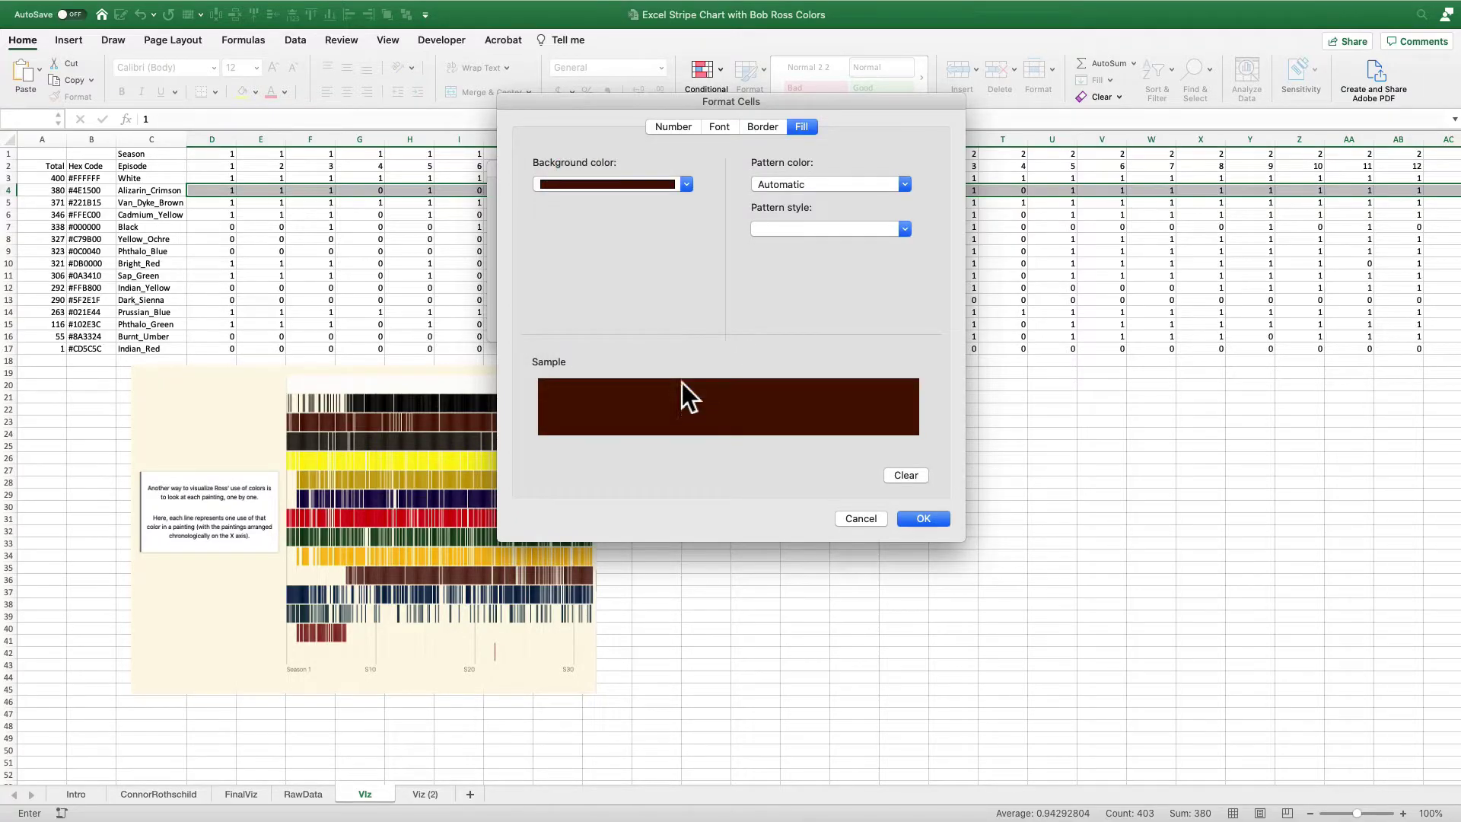
left_click(921, 519)
left_click(829, 318)
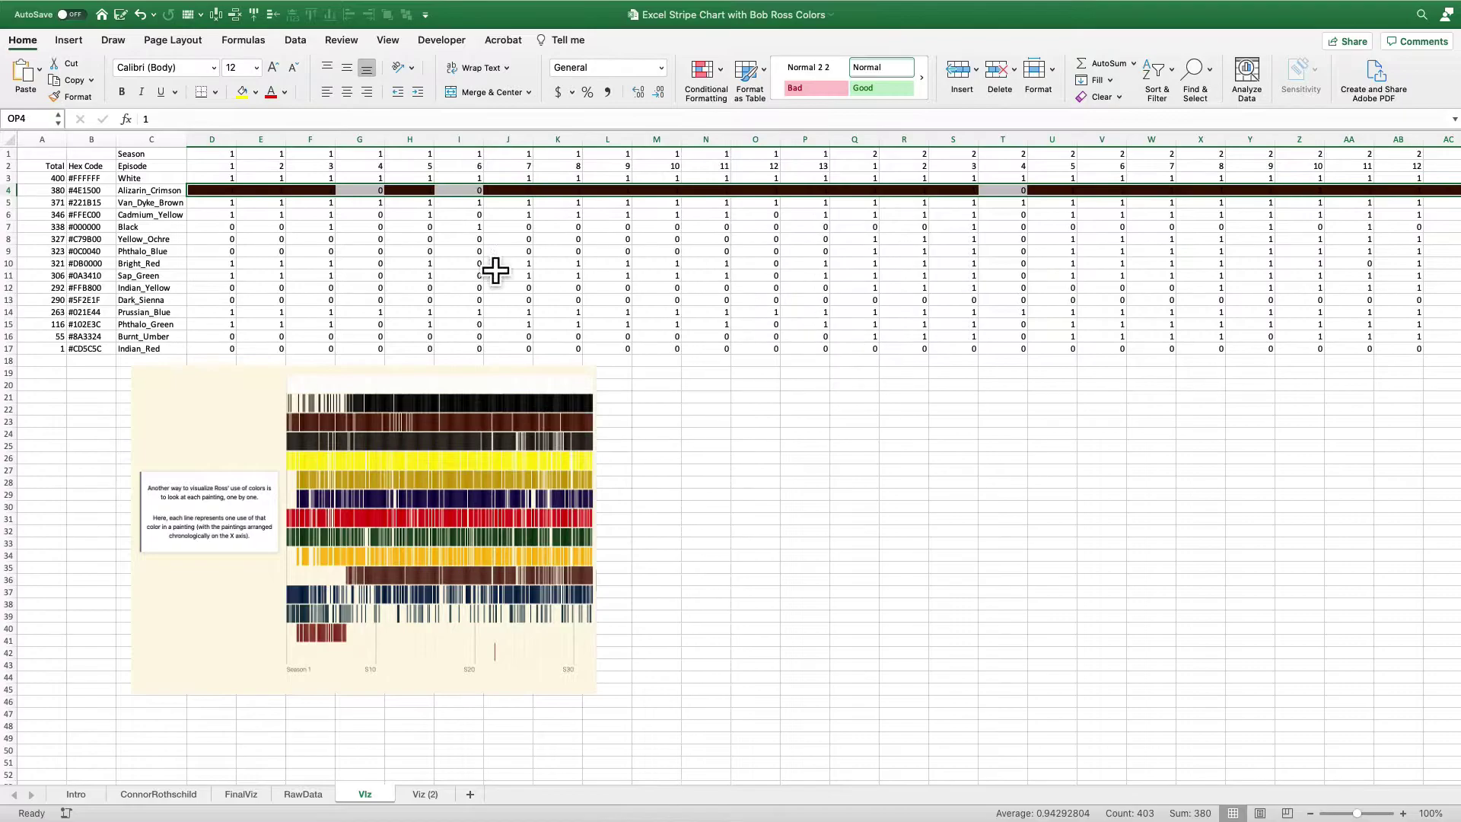
Select the Cadmium_Yellow data cells D6:OP6
left_click(312, 251)
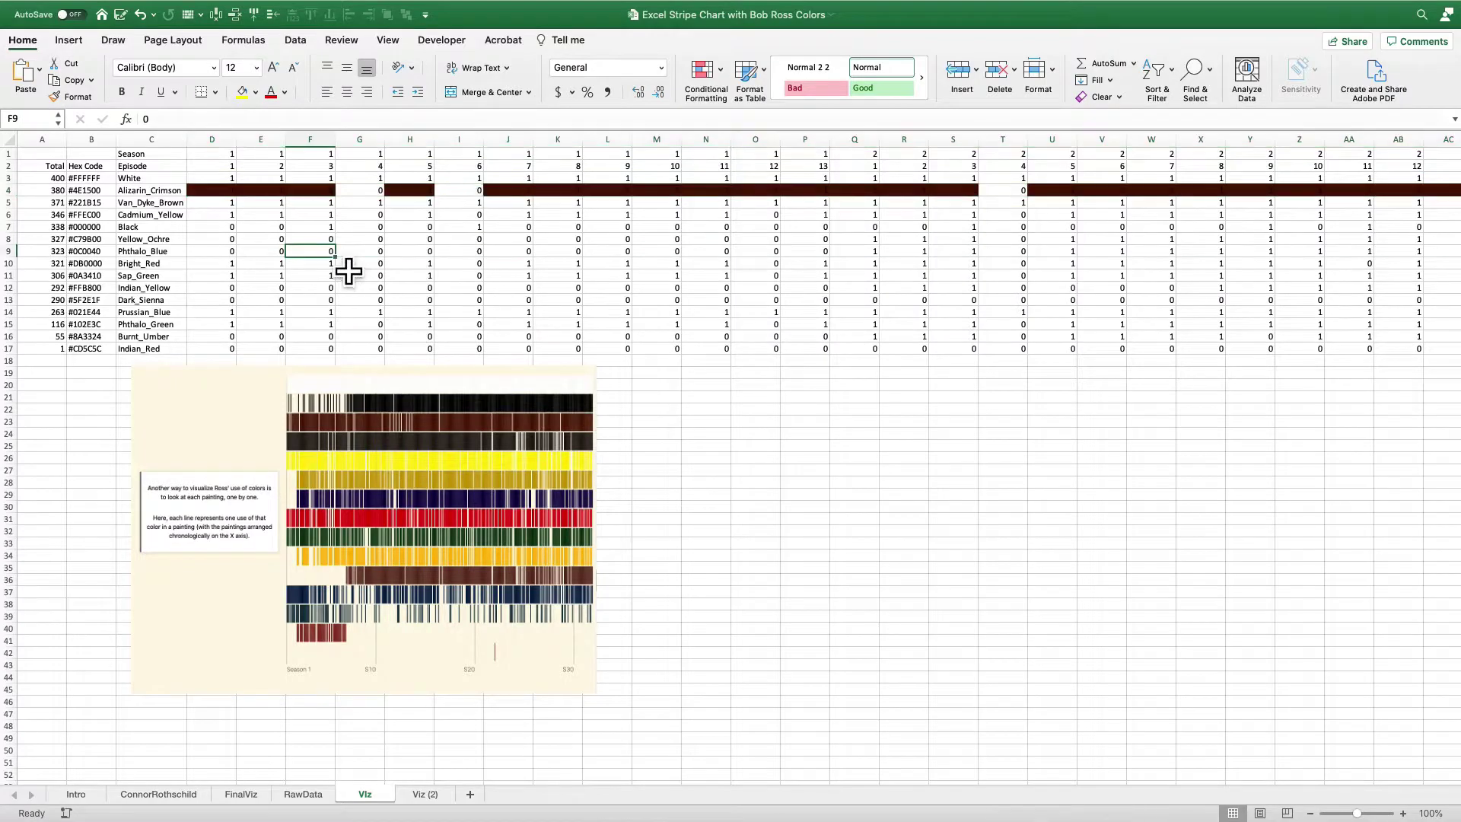
left_click(228, 218)
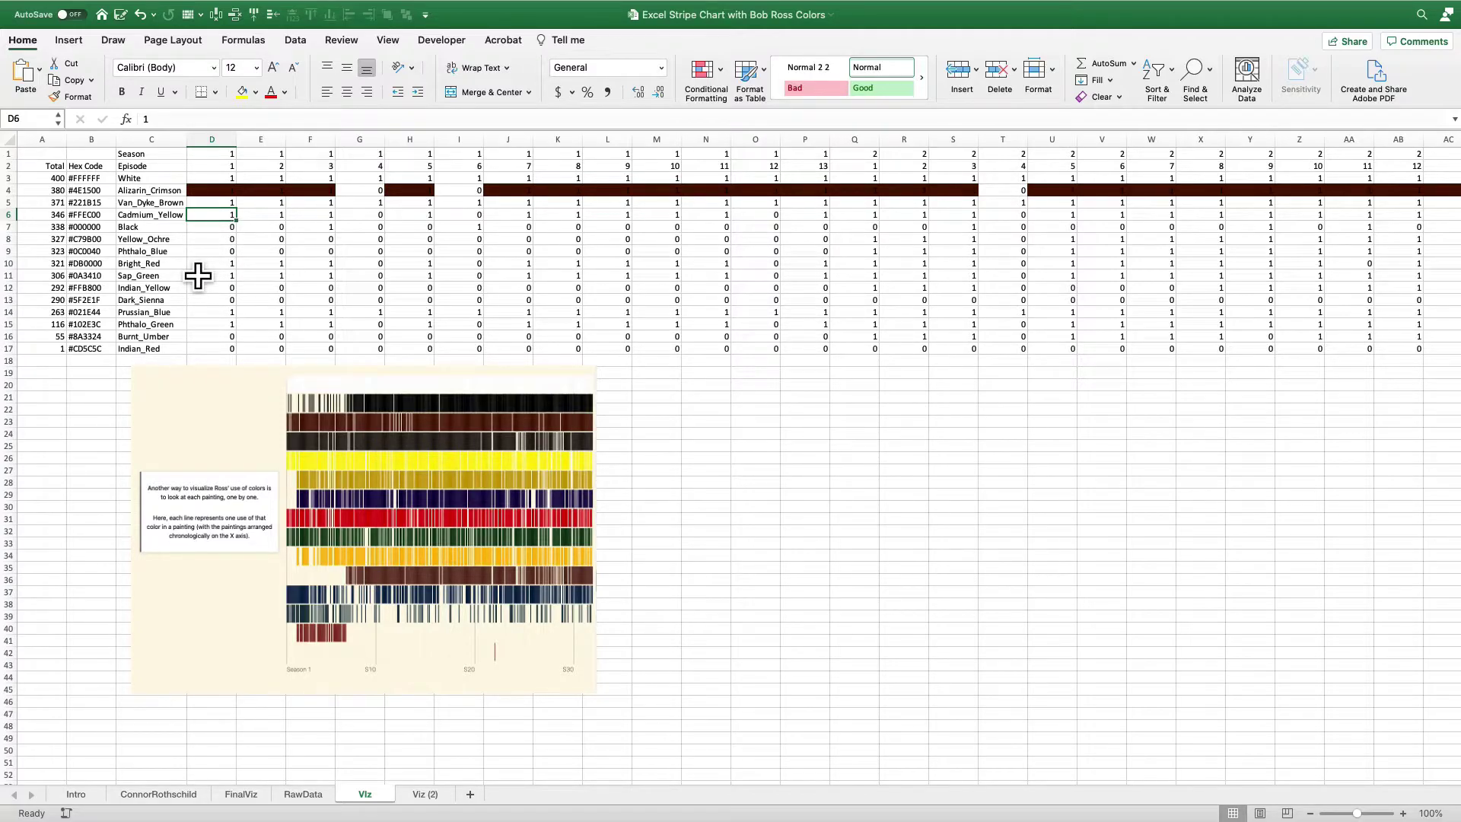
key("ctrl+Right")
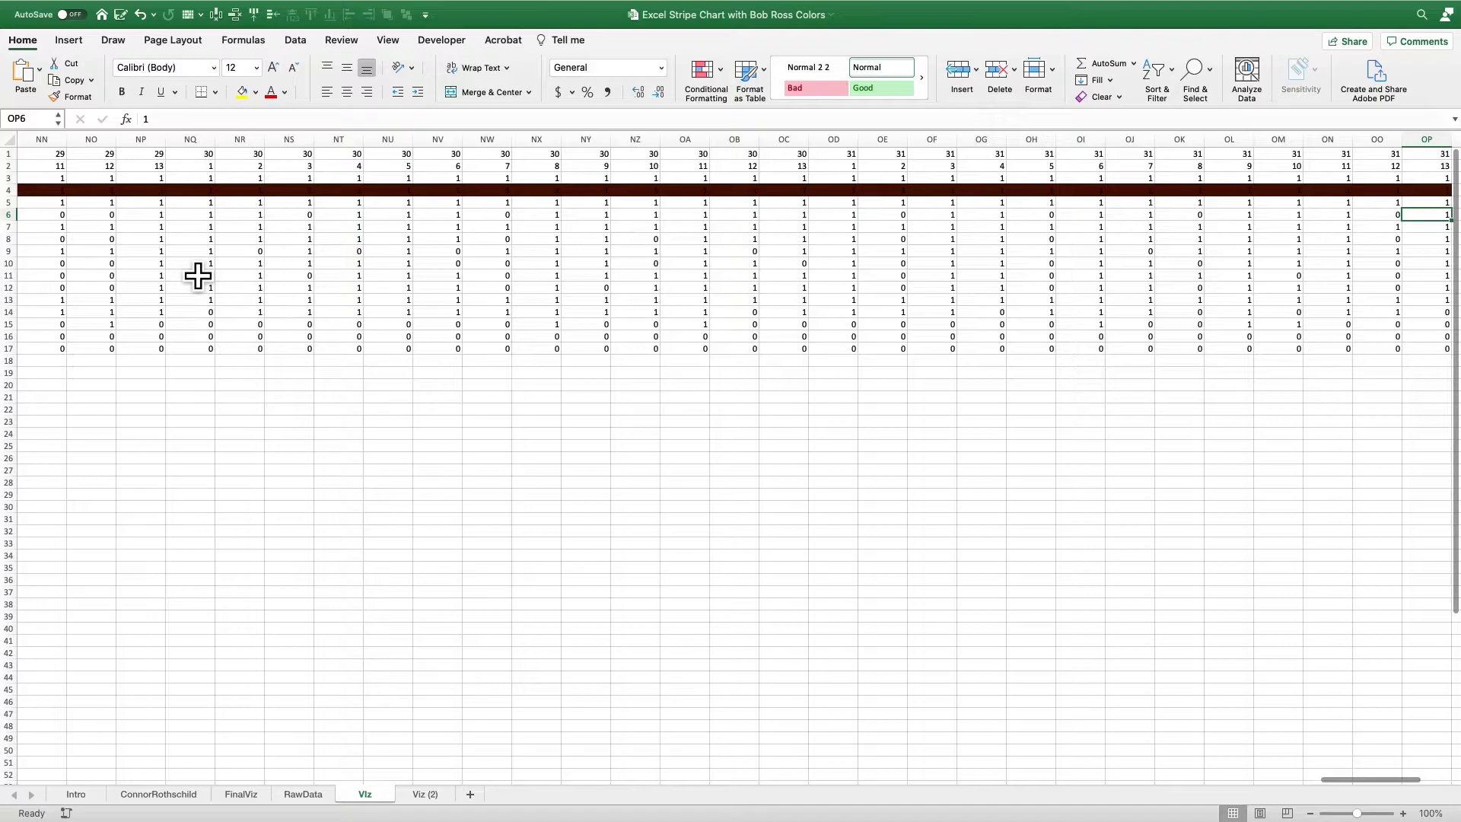
key("ctrl+shift+Left")
key("shift+Right")
key("shift+Right")
key("shift+Right")
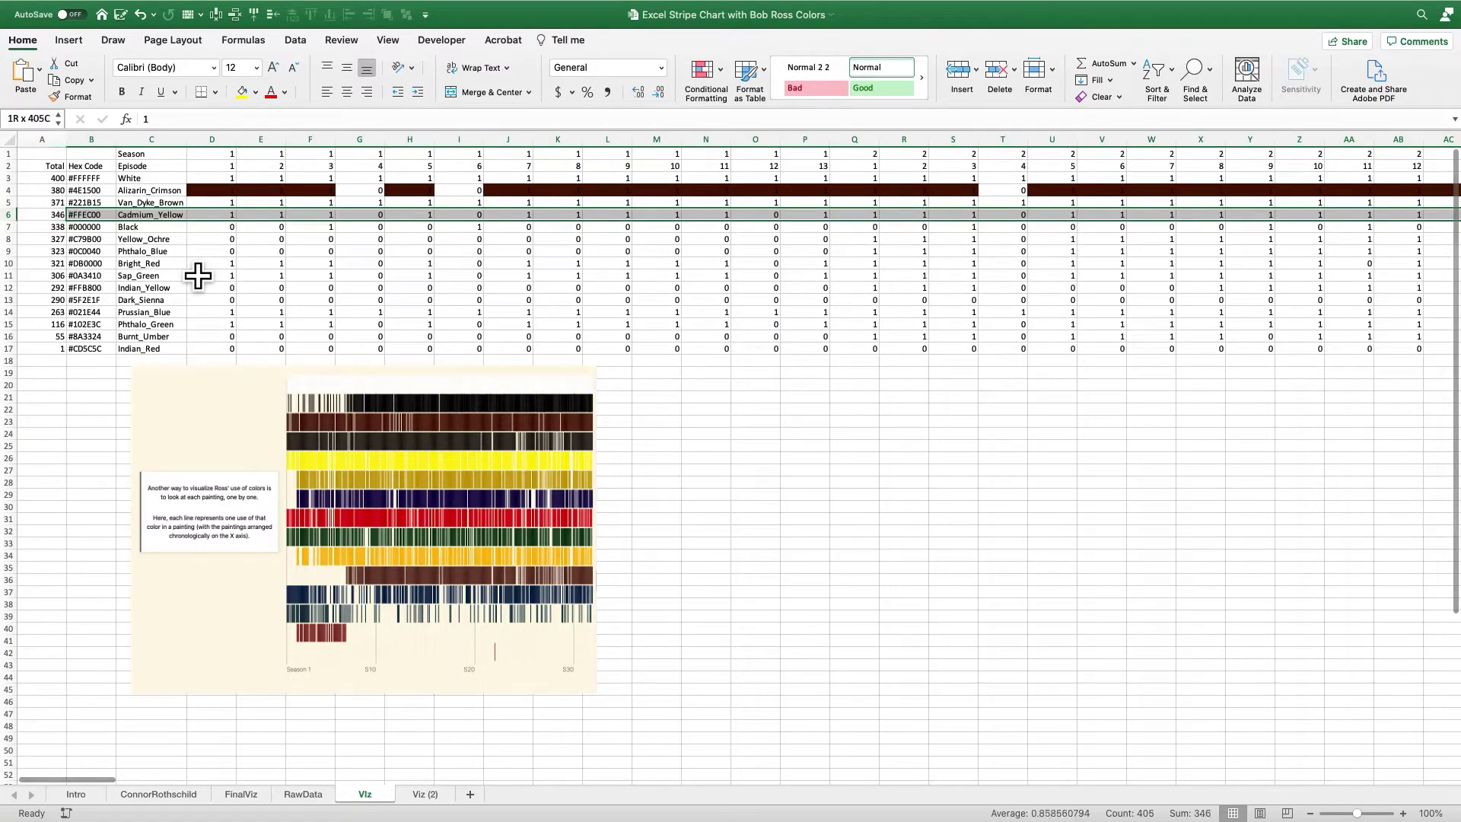
Highlight cells equal to 1 with a custom bright yellow FFEC00 fill
left_click(709, 83)
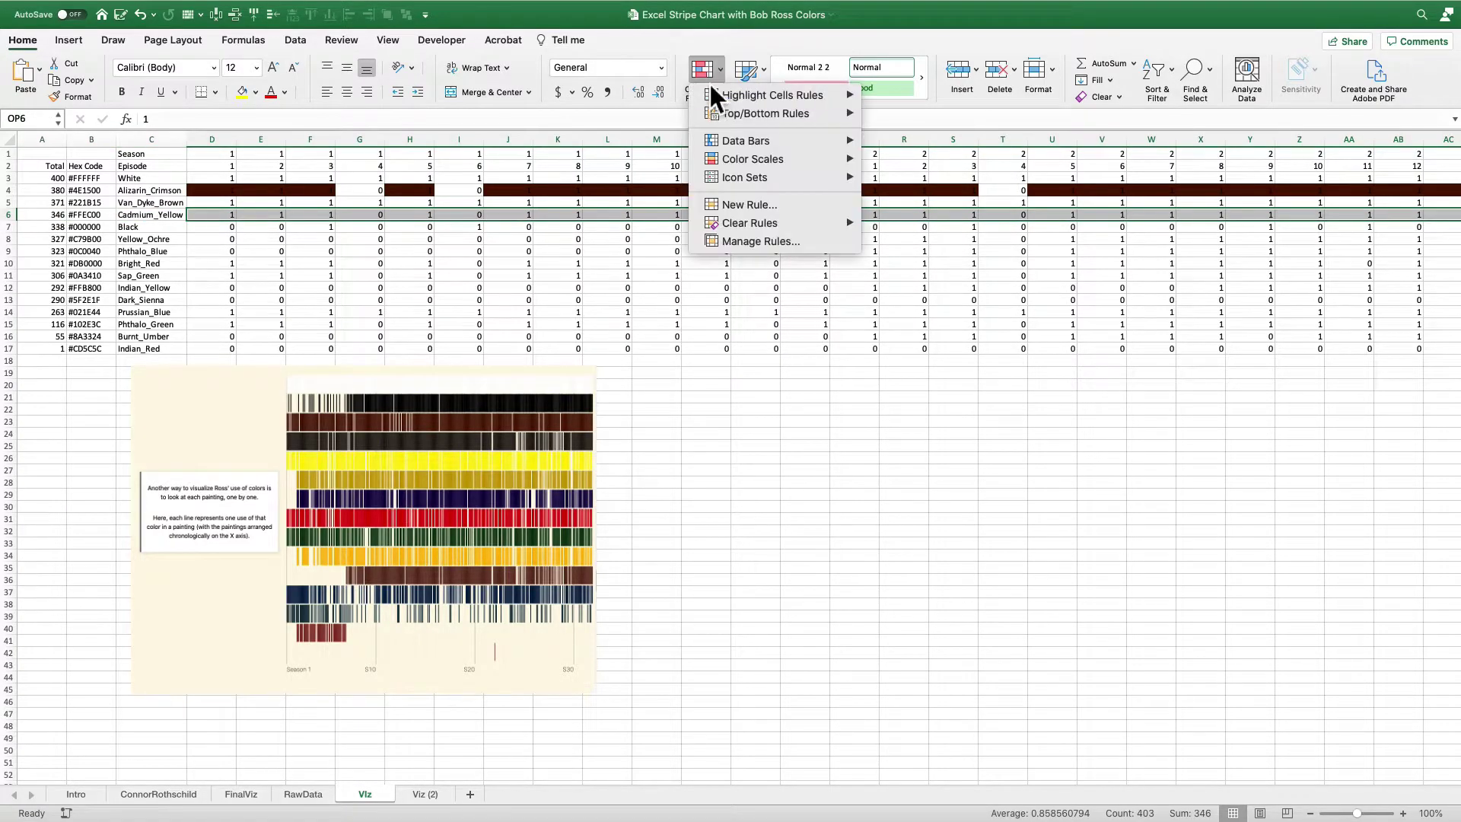
mouse_move(721, 93)
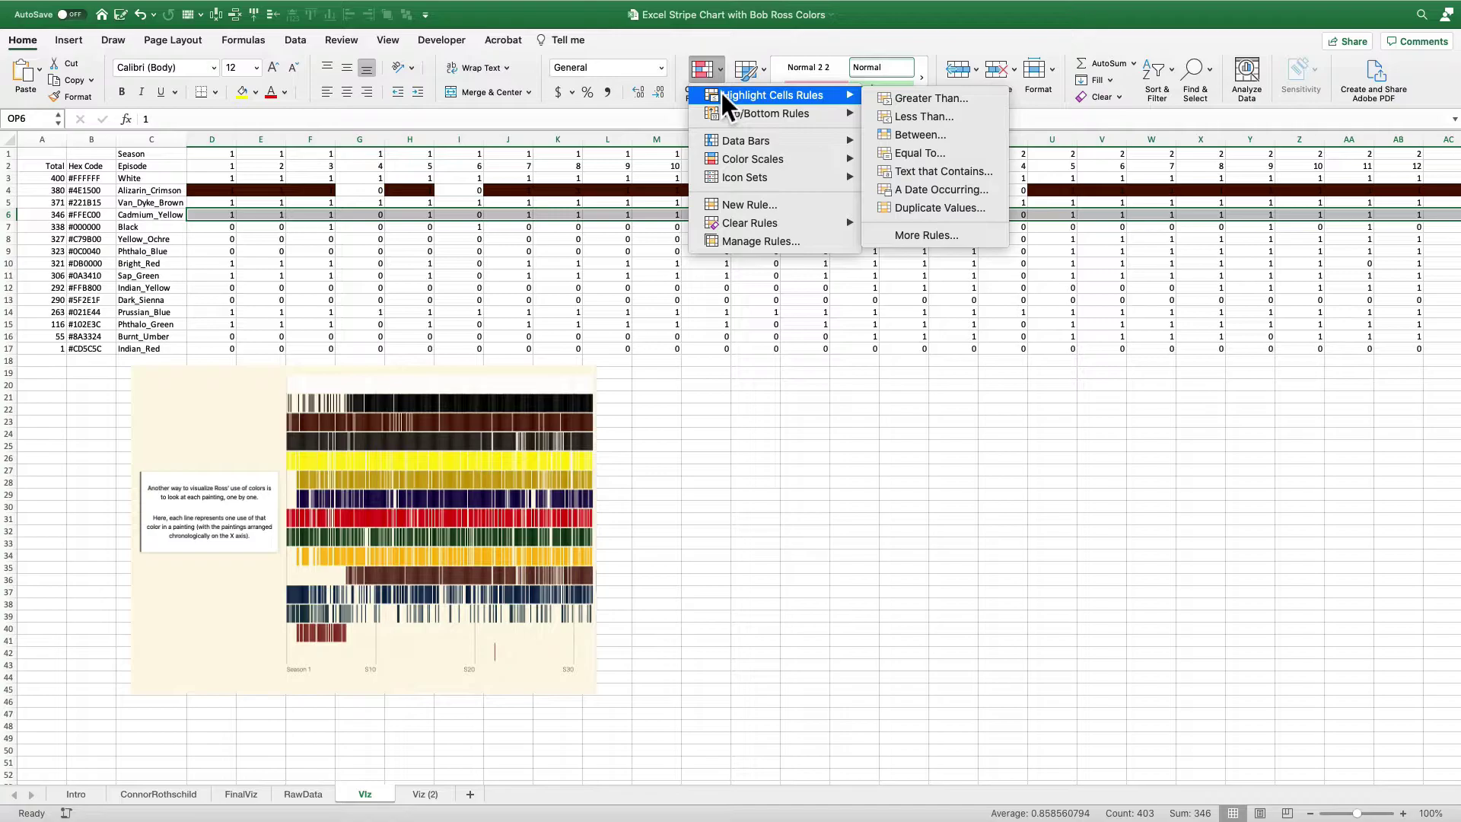
left_click(943, 157)
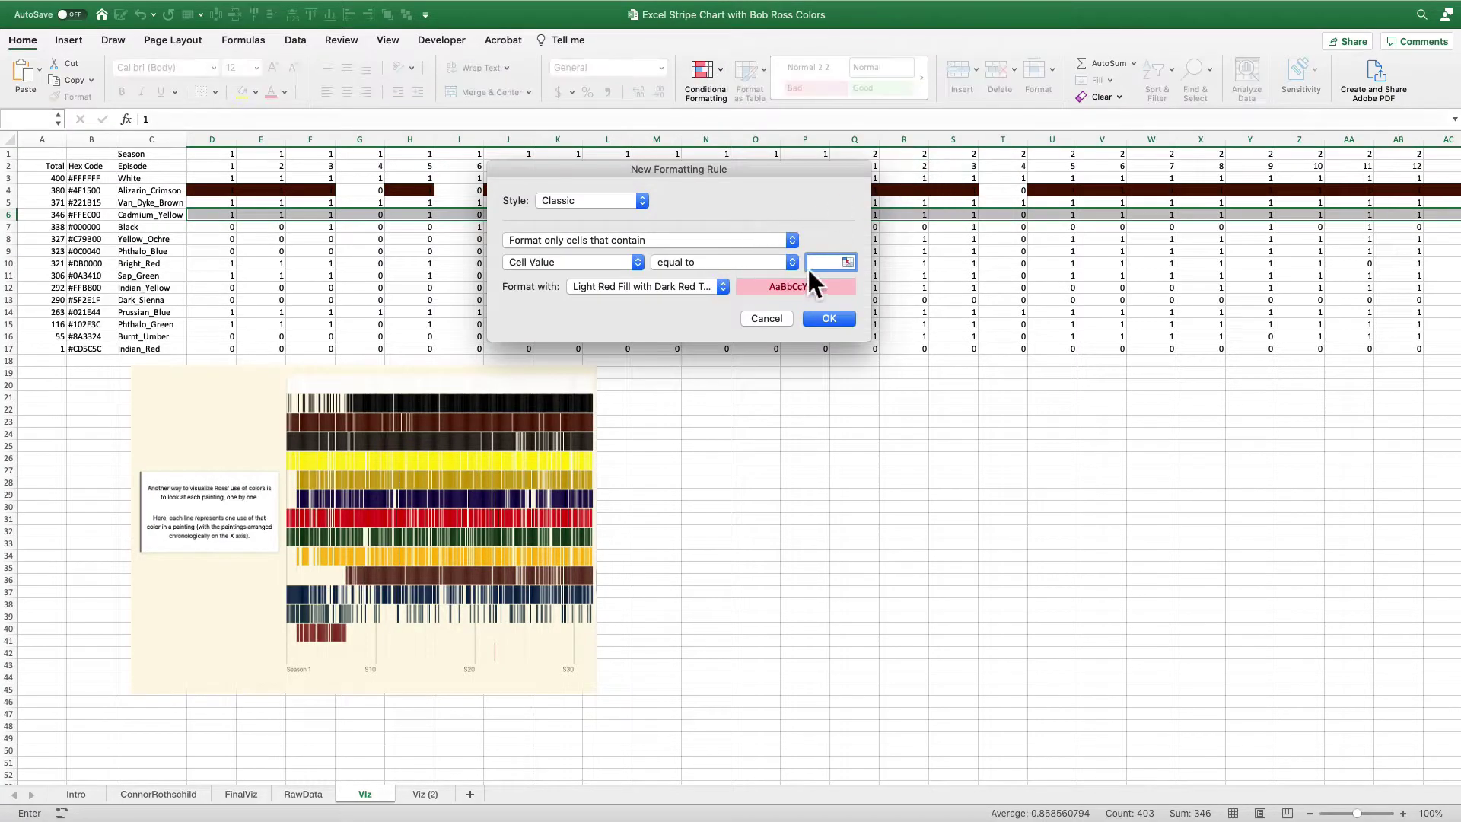
type("1")
left_click(679, 286)
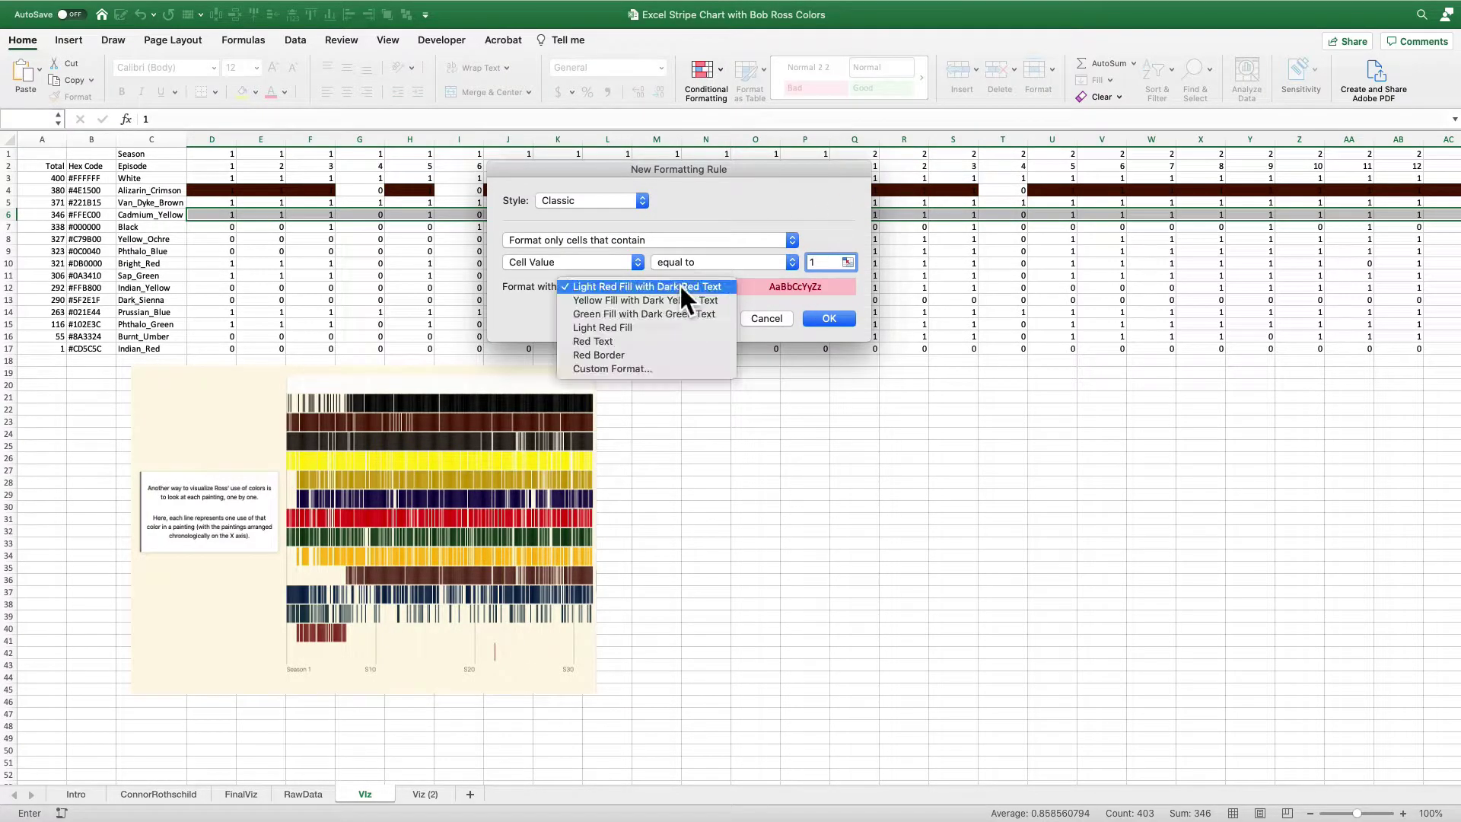
left_click(636, 368)
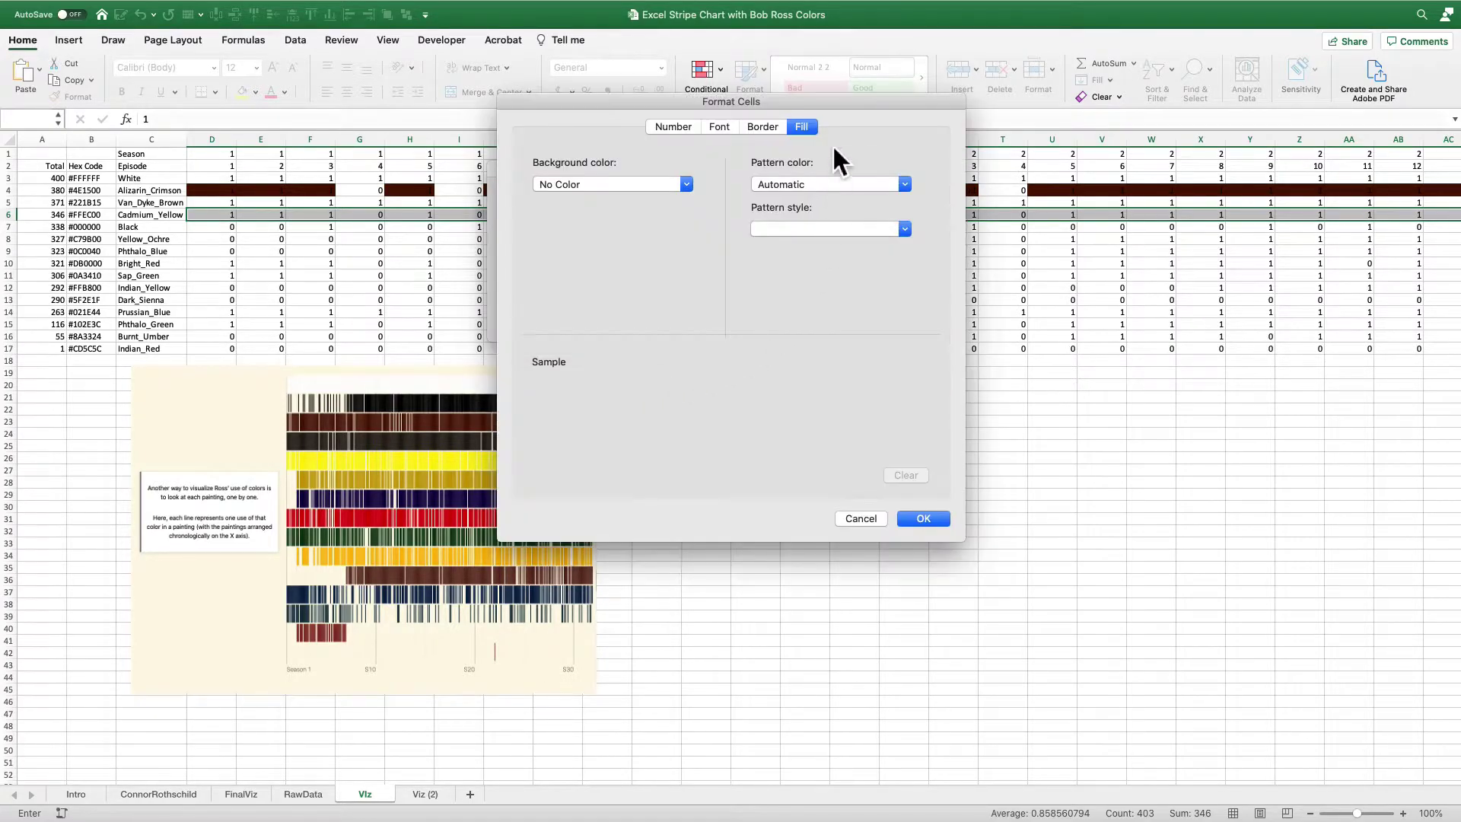
left_click(688, 185)
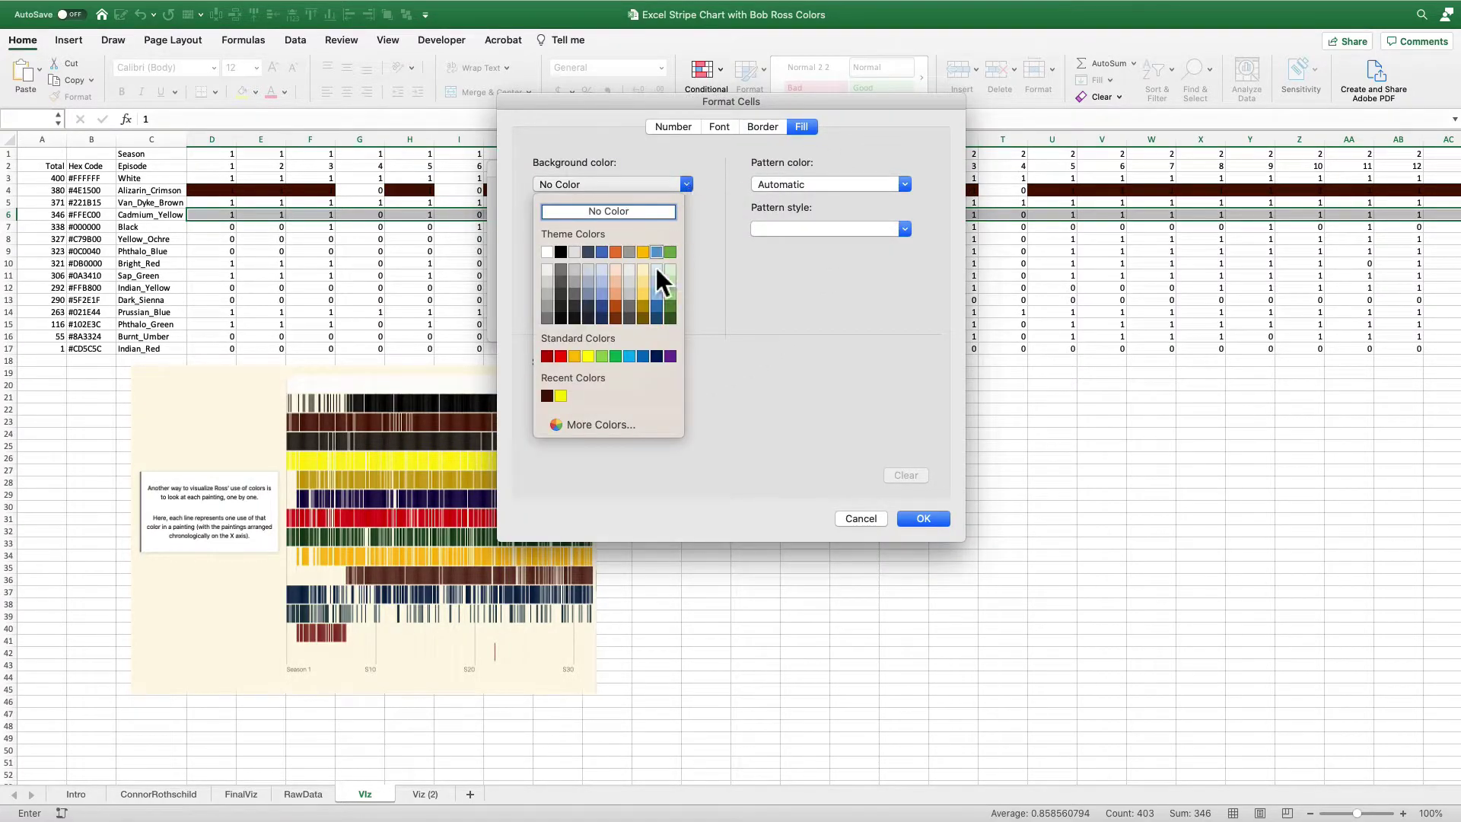
left_click(590, 421)
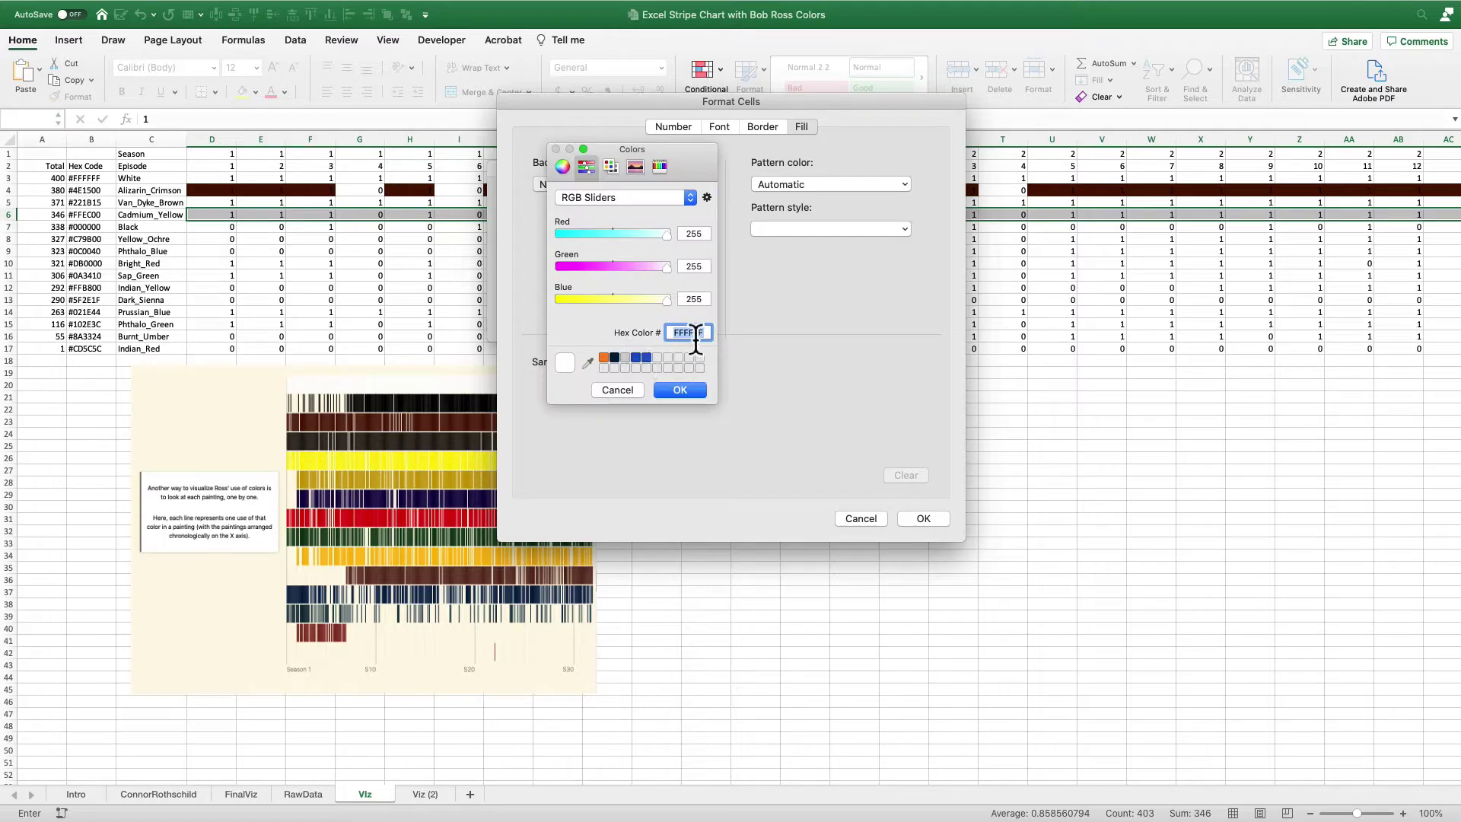
type("ffec00")
left_click(683, 395)
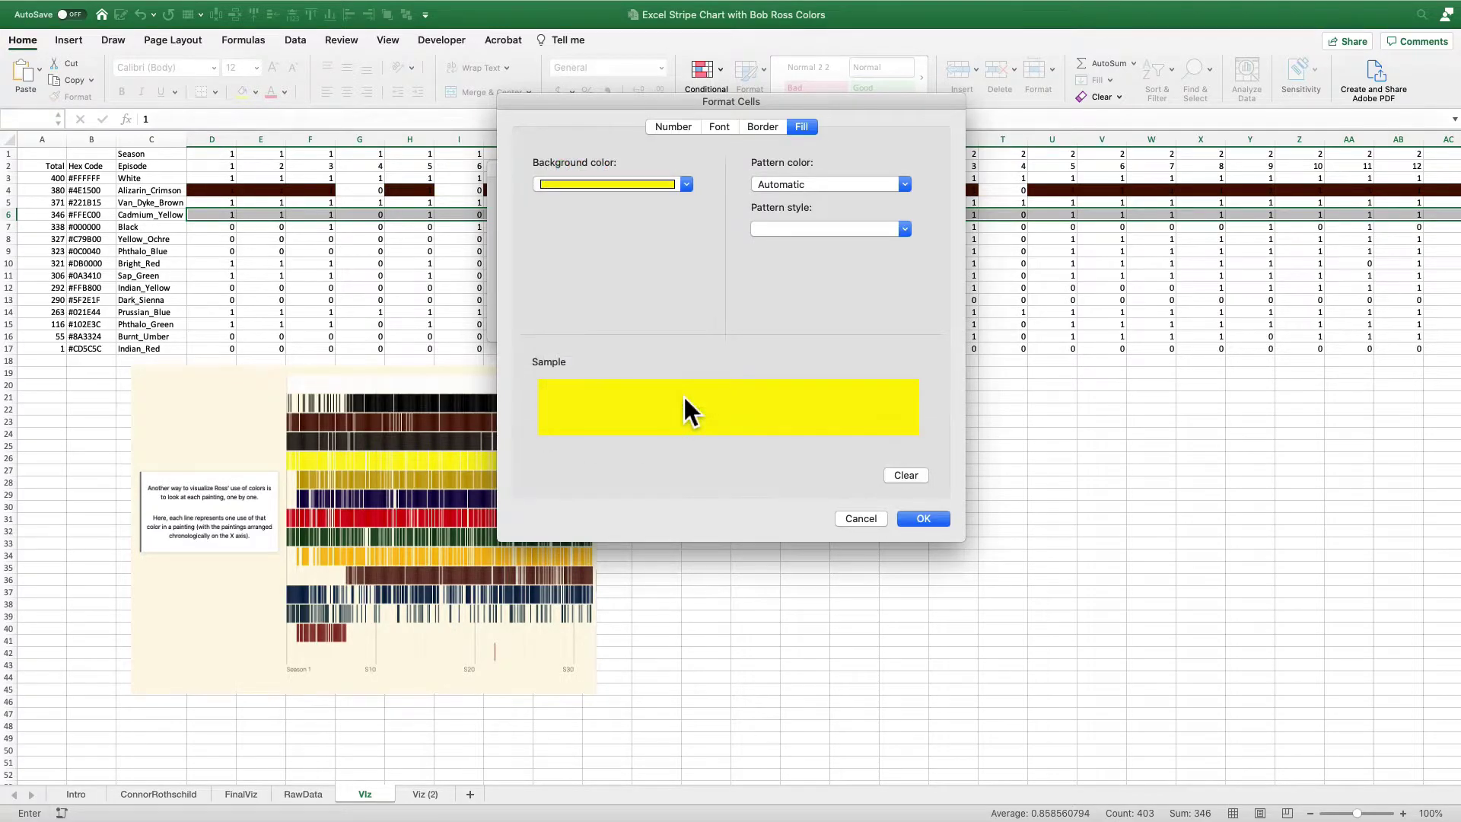
left_click(924, 517)
left_click(828, 318)
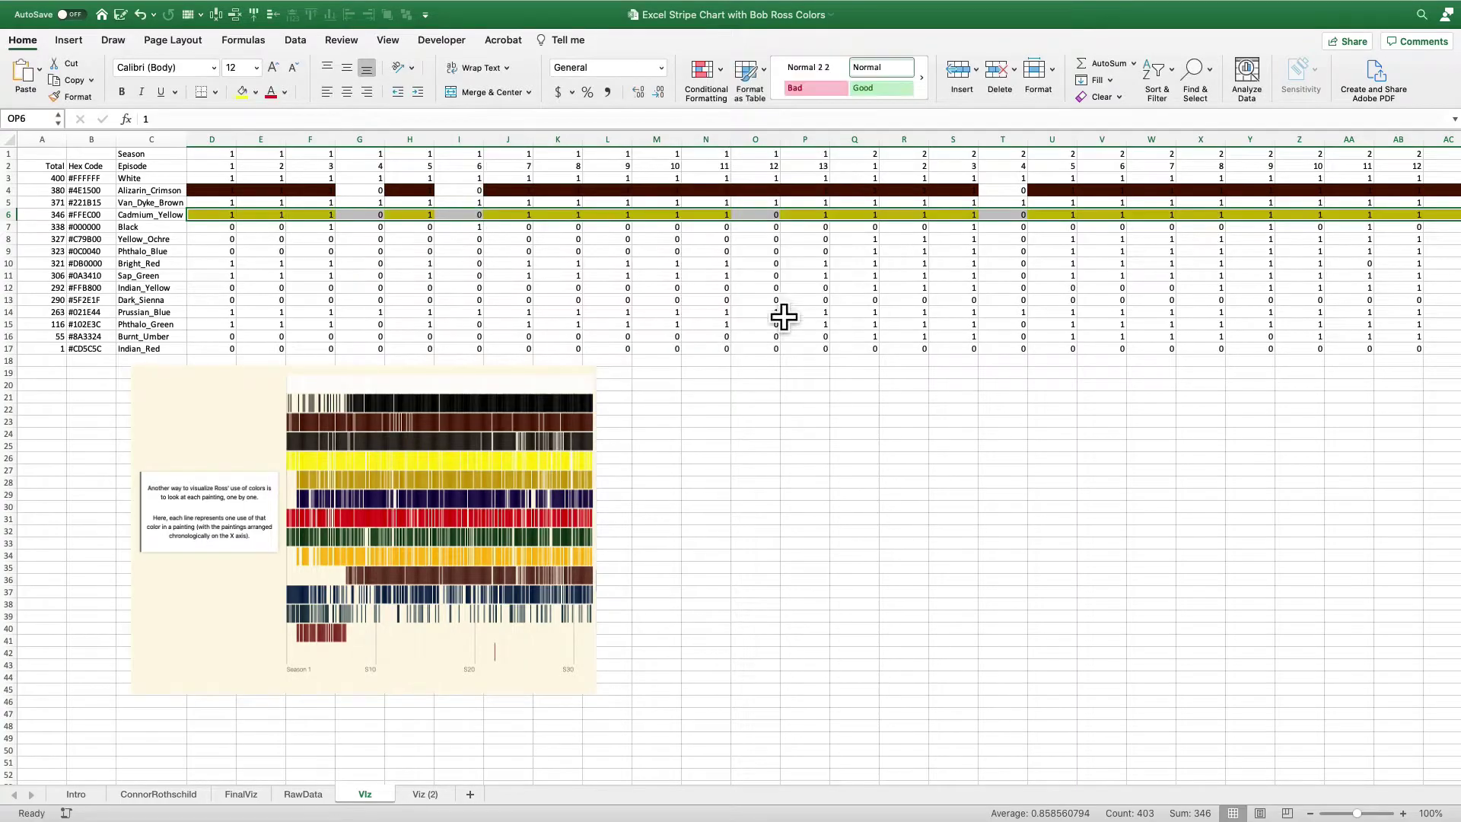
Open the Viz (2) sheet with every color row already filled
left_click(508, 263)
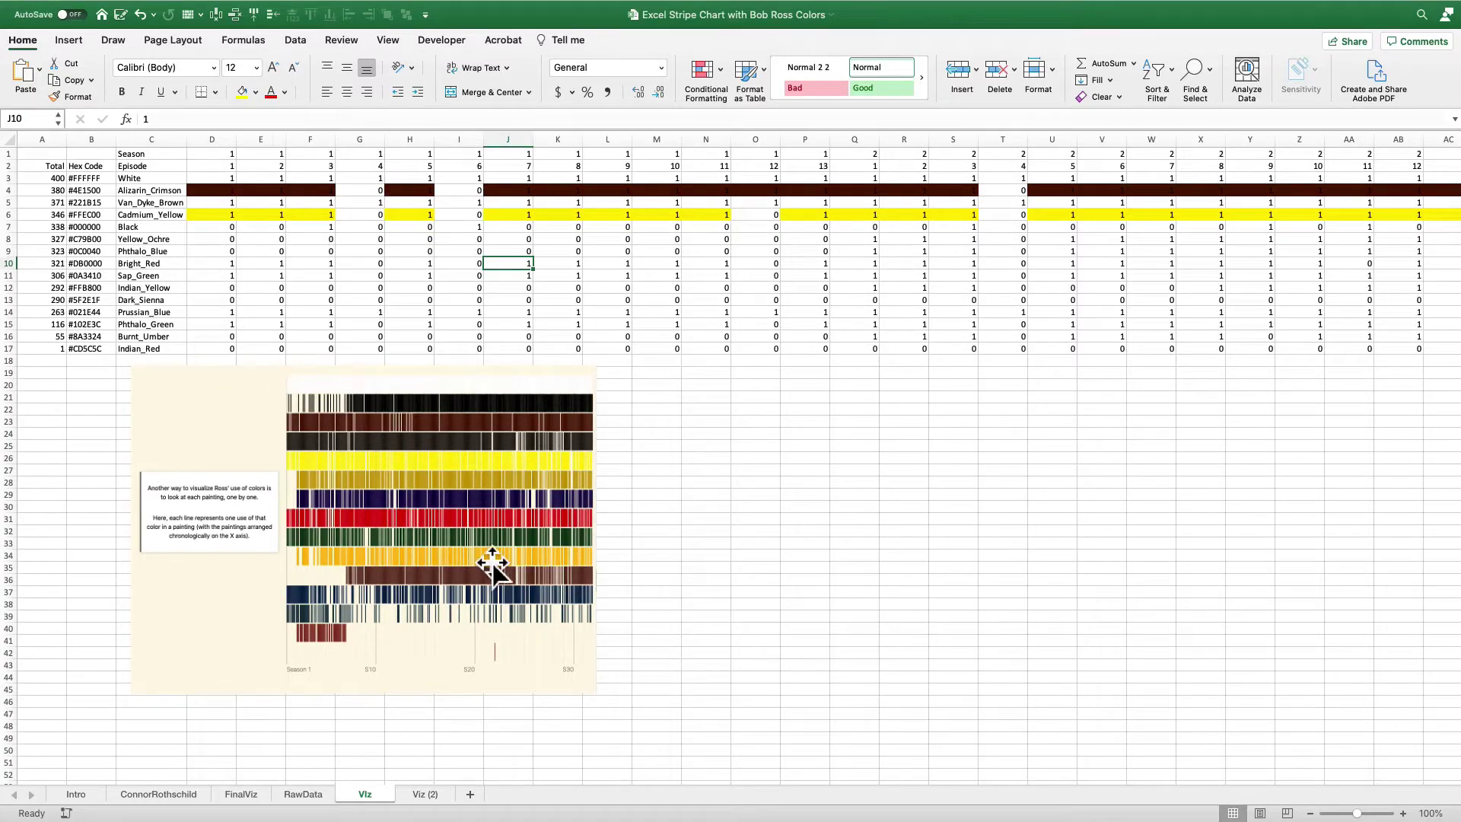
left_click(426, 793)
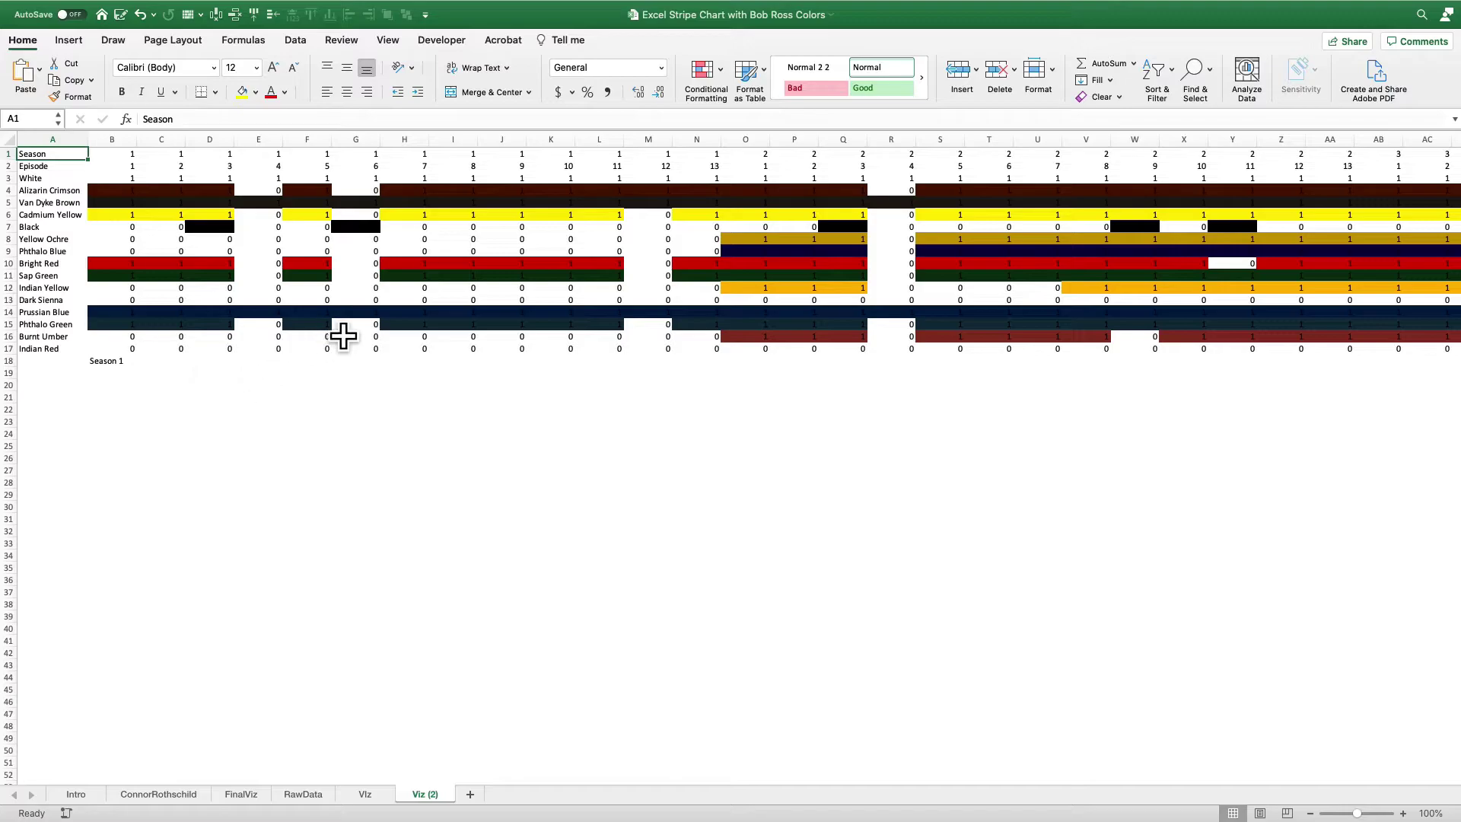
Apply the custom number format ;;; to the grid from B3 down to row 17
left_click(131, 179)
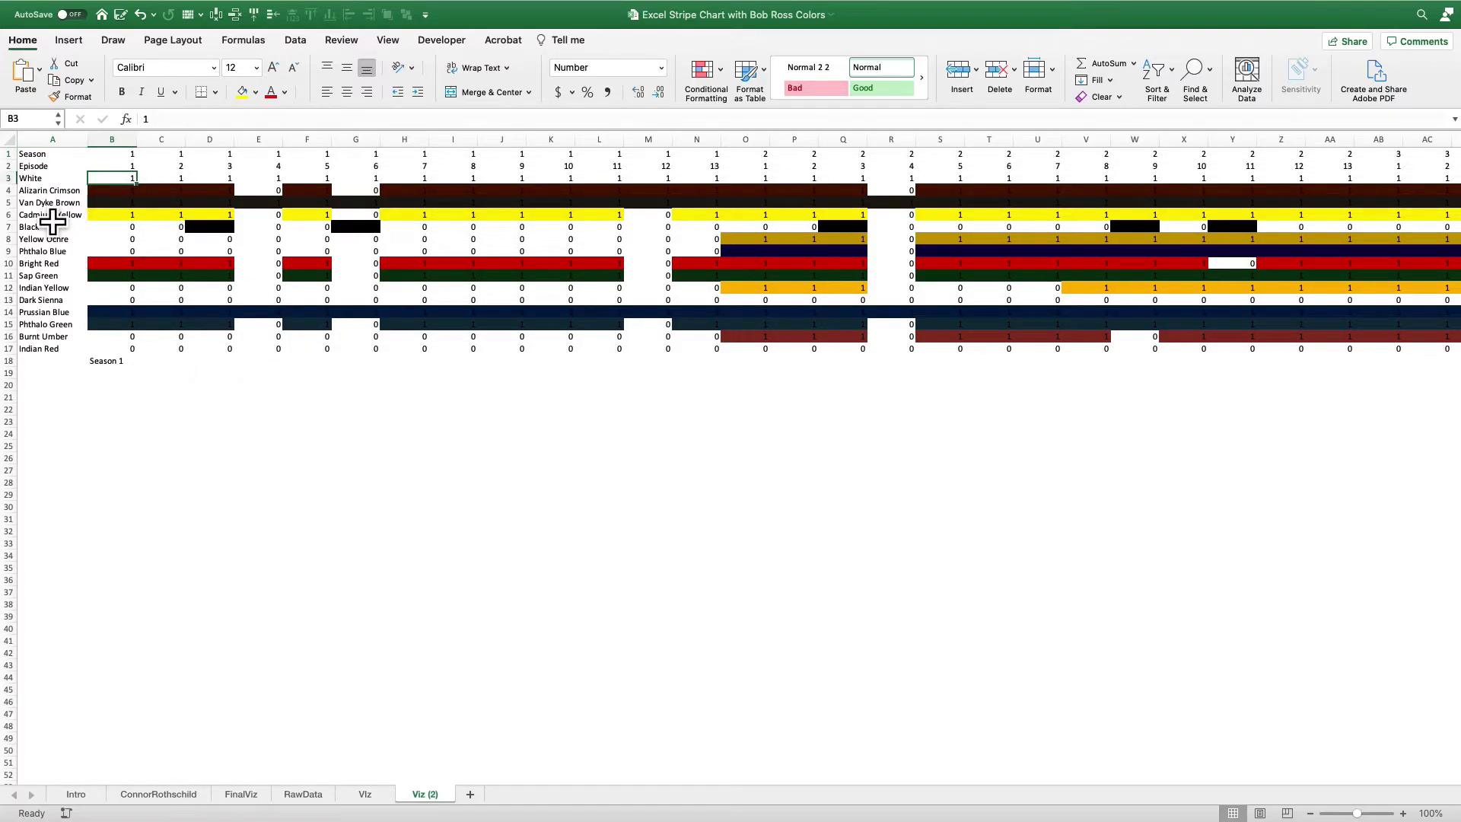
key("super+shift+Right")
key("super+shift+Down")
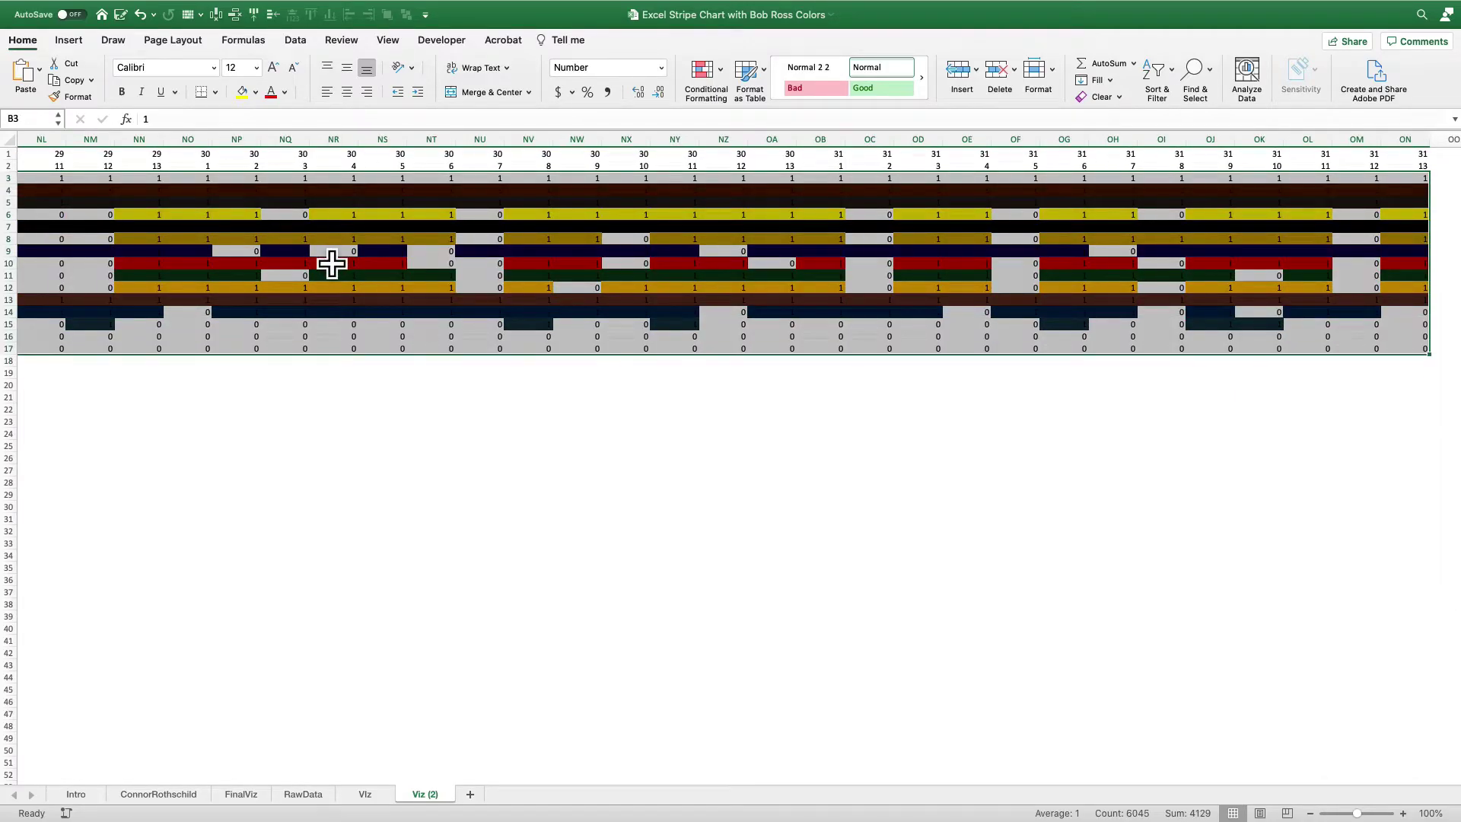
right_click(318, 249)
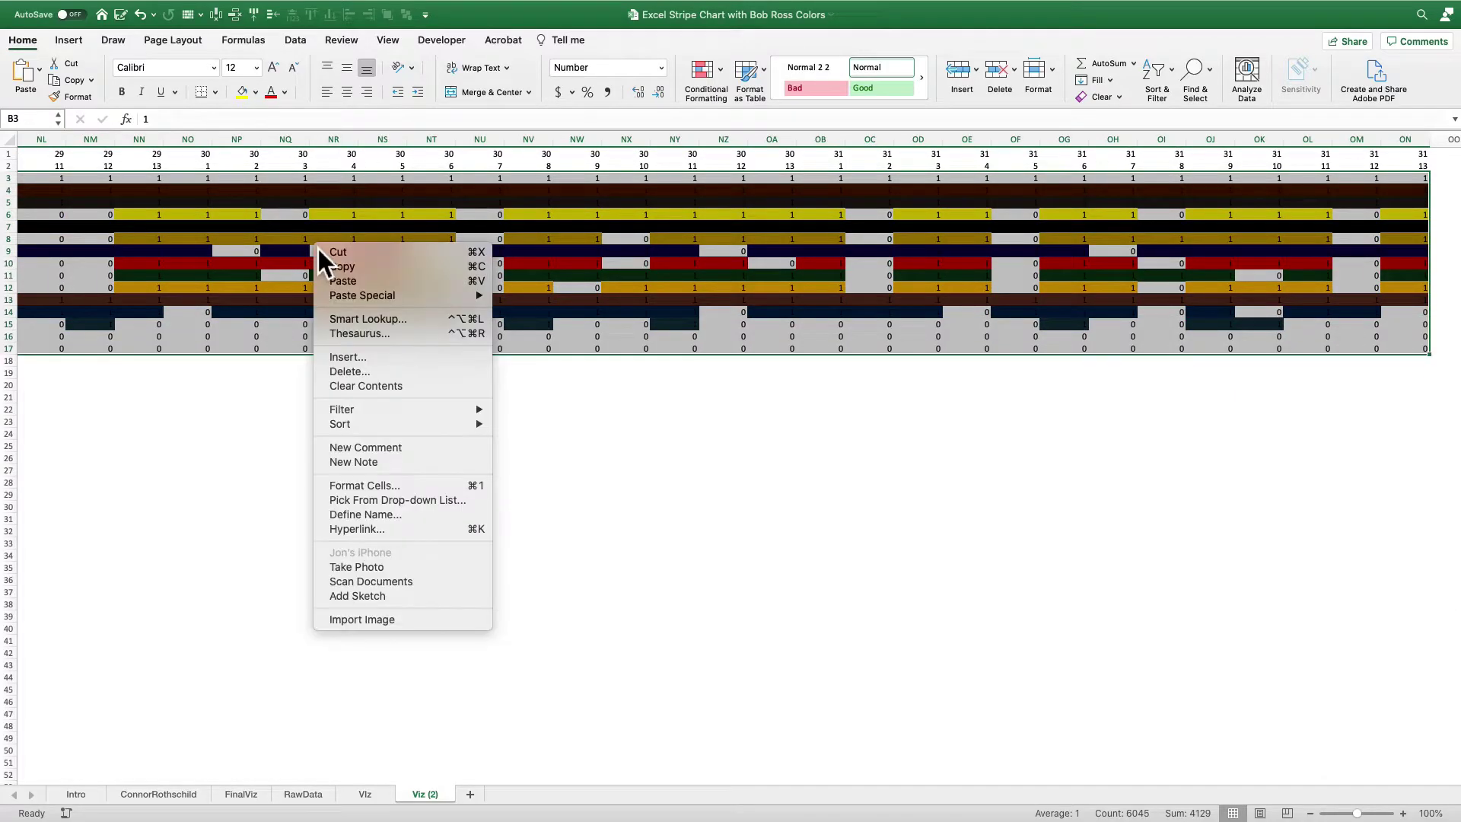
left_click(385, 485)
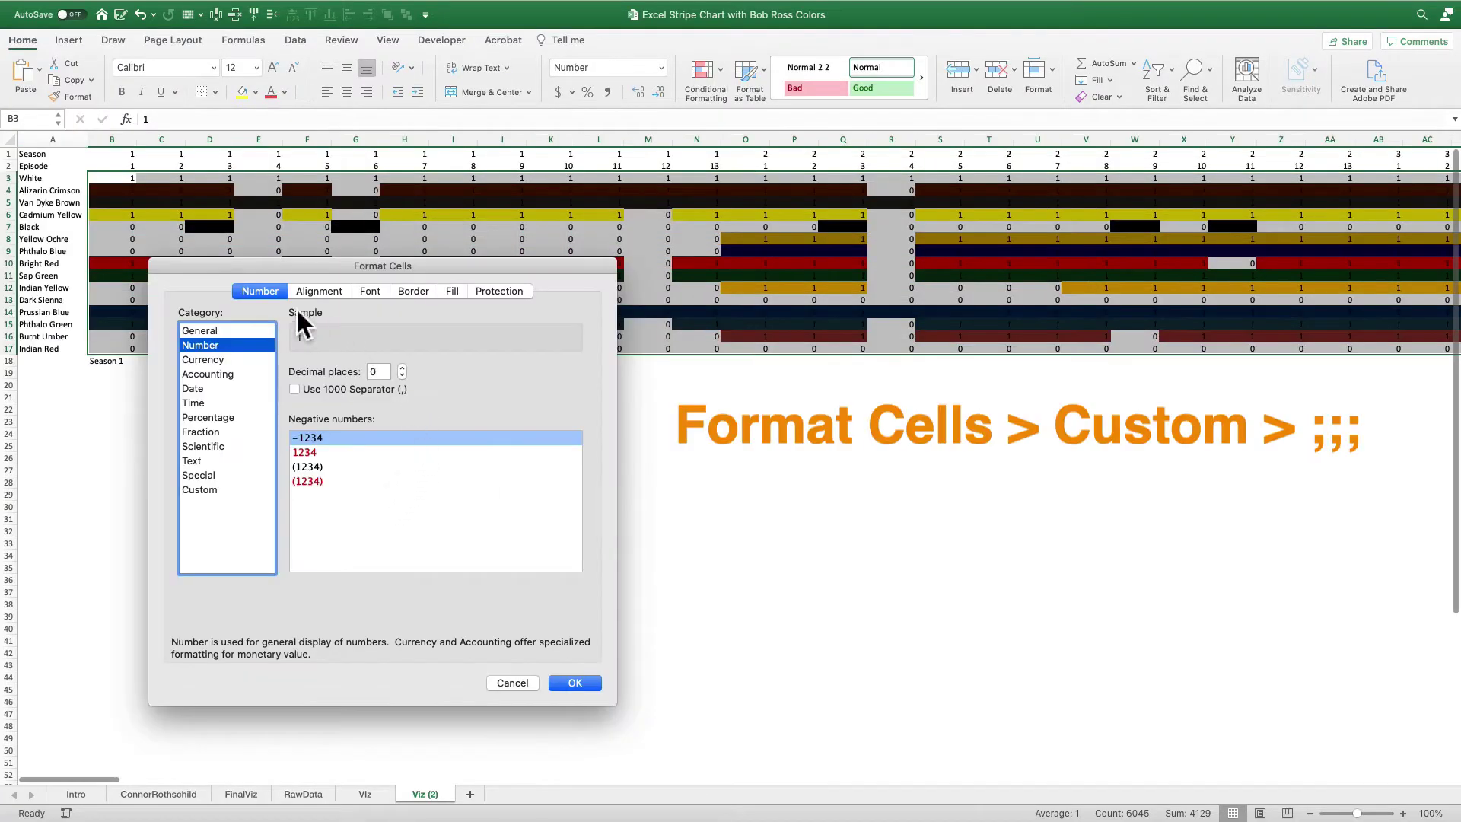
left_click(221, 489)
double_click(315, 389)
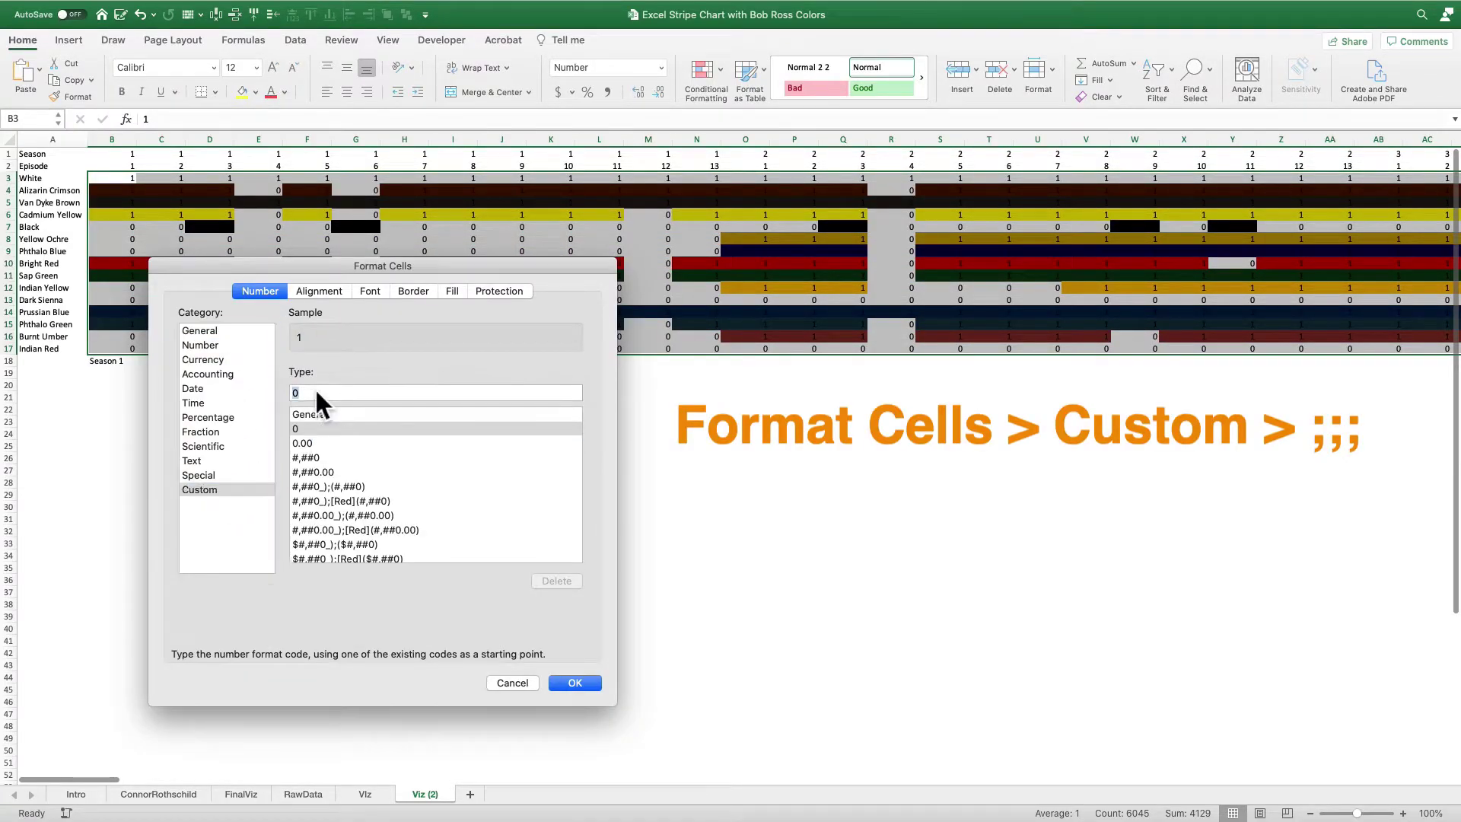
type(";;;")
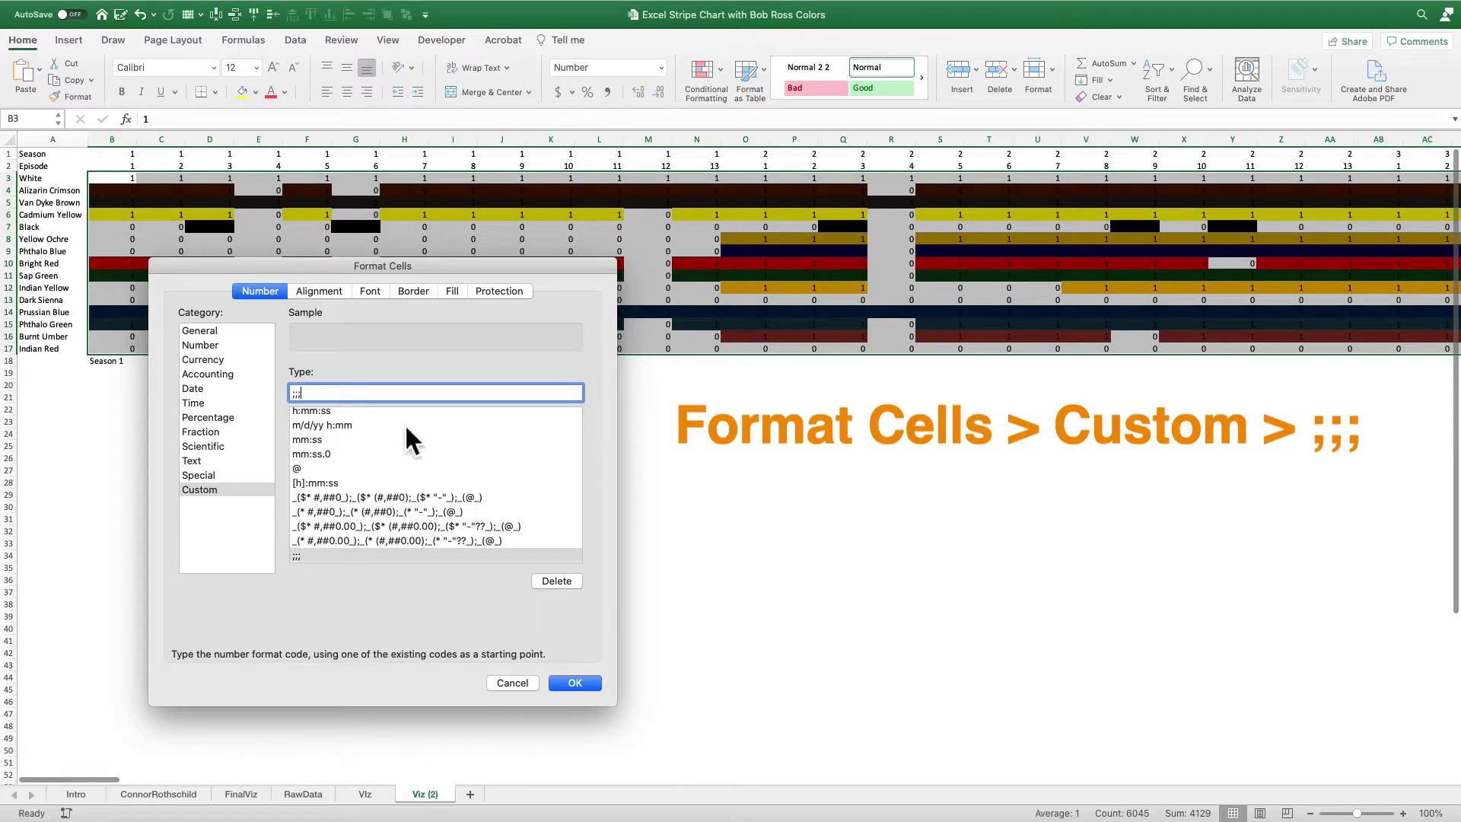
left_click(584, 684)
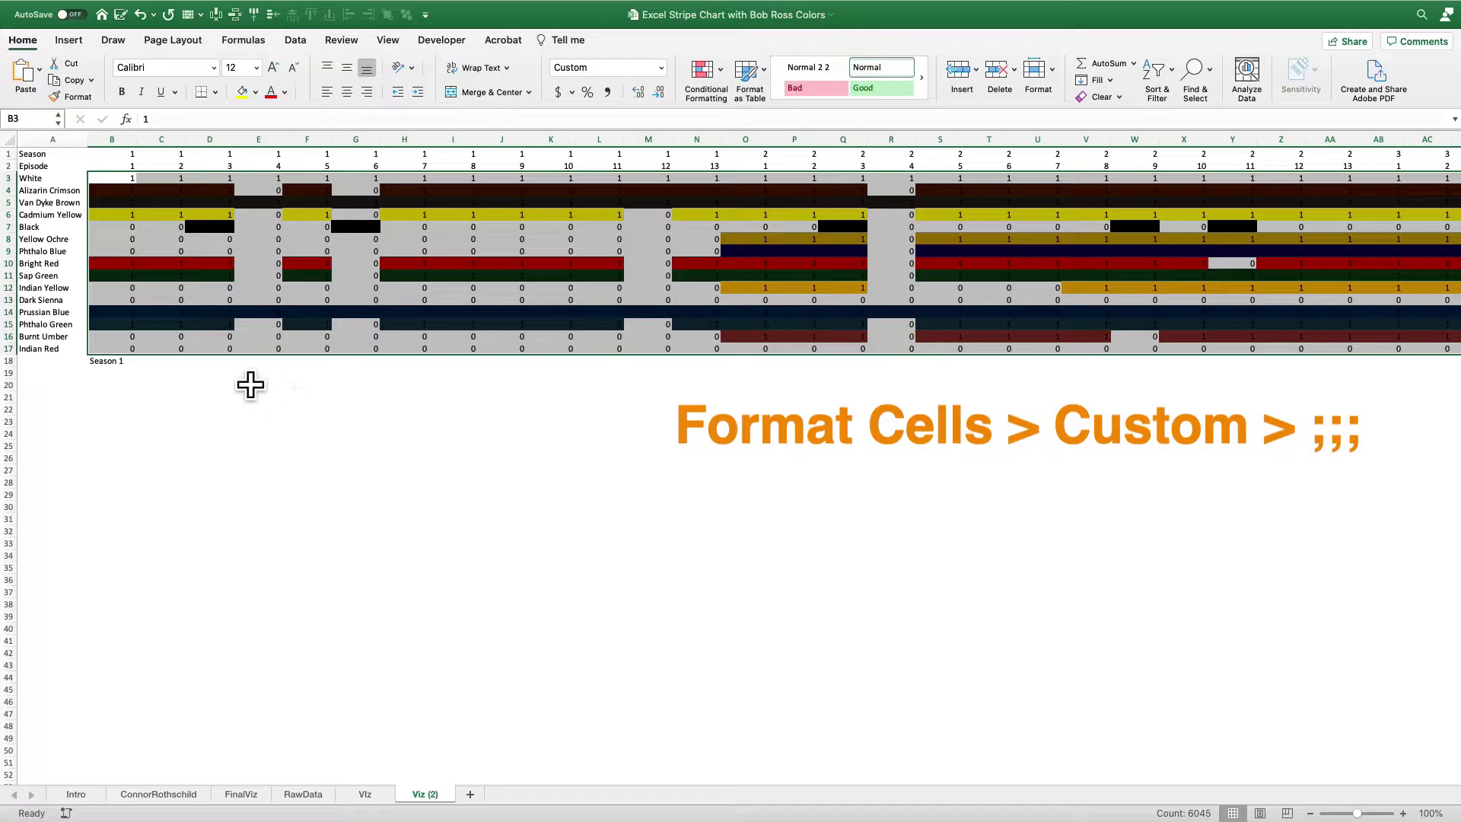
scroll(250, 385, "down", 3)
scroll(250, 385, "down", 5)
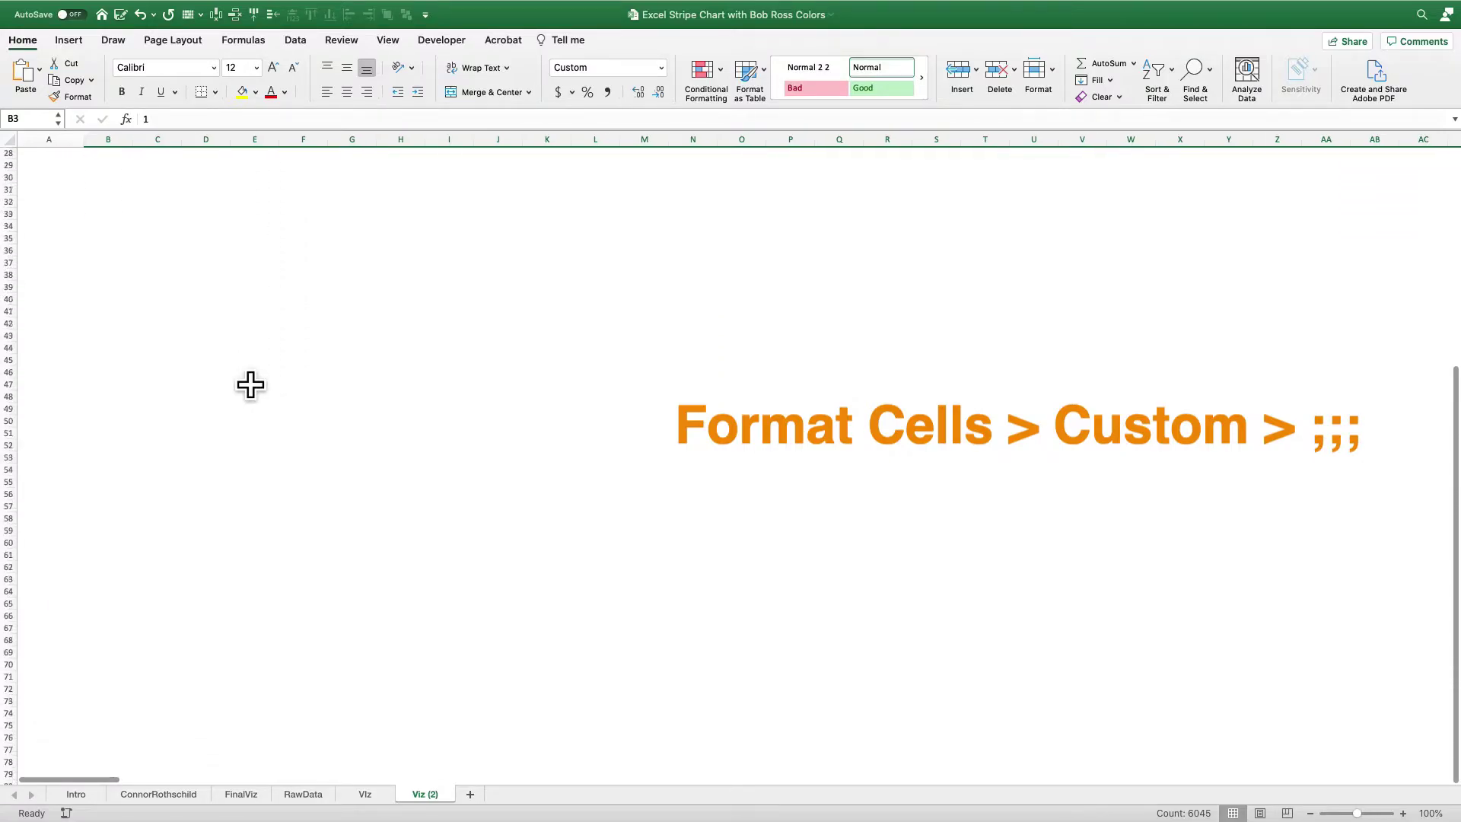
scroll(261, 280, "up", 10)
left_click(255, 252)
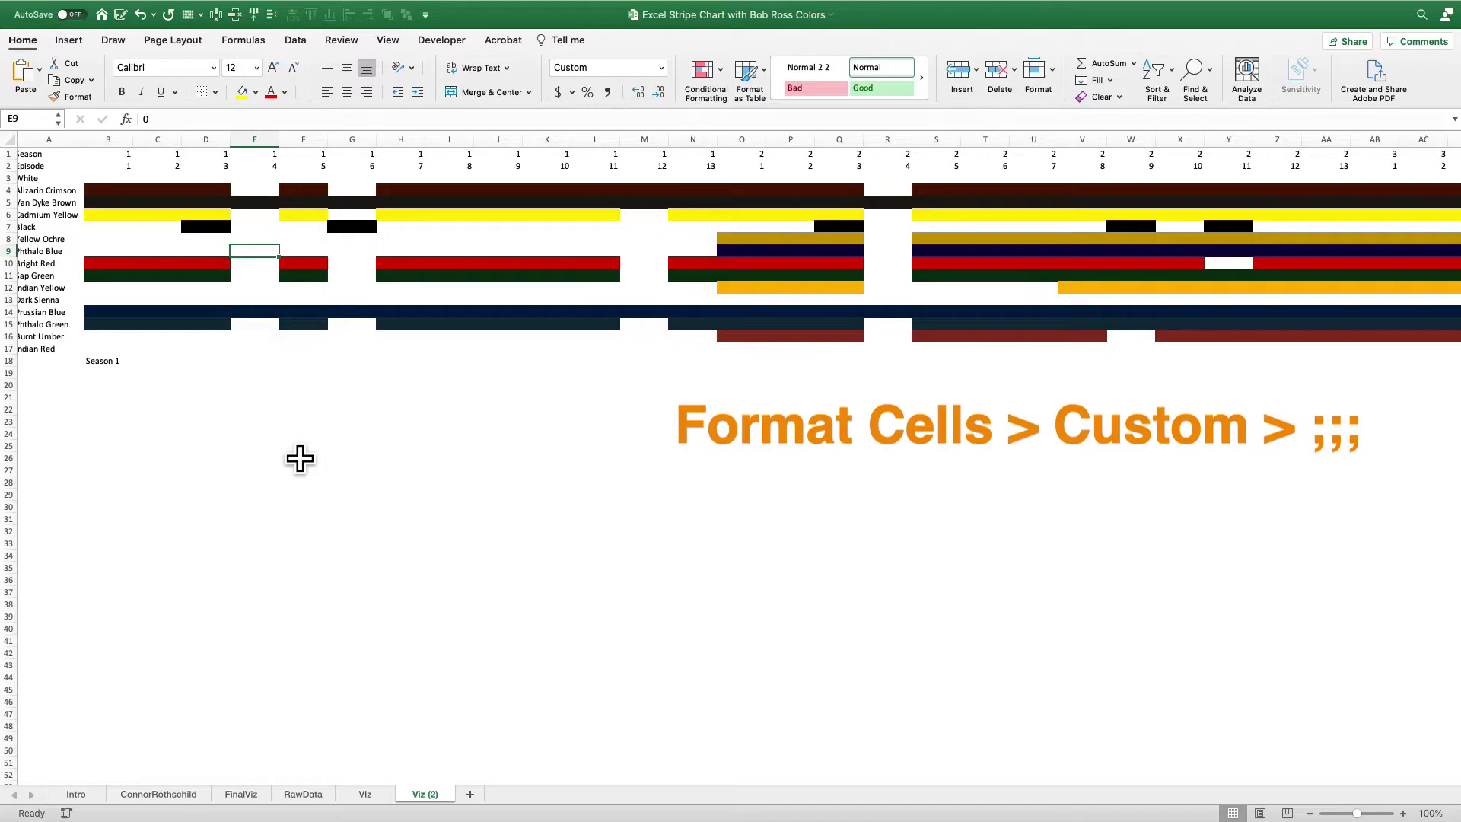
Set the width of columns B through ON to 0.2
left_click(130, 157)
key("ctrl+space")
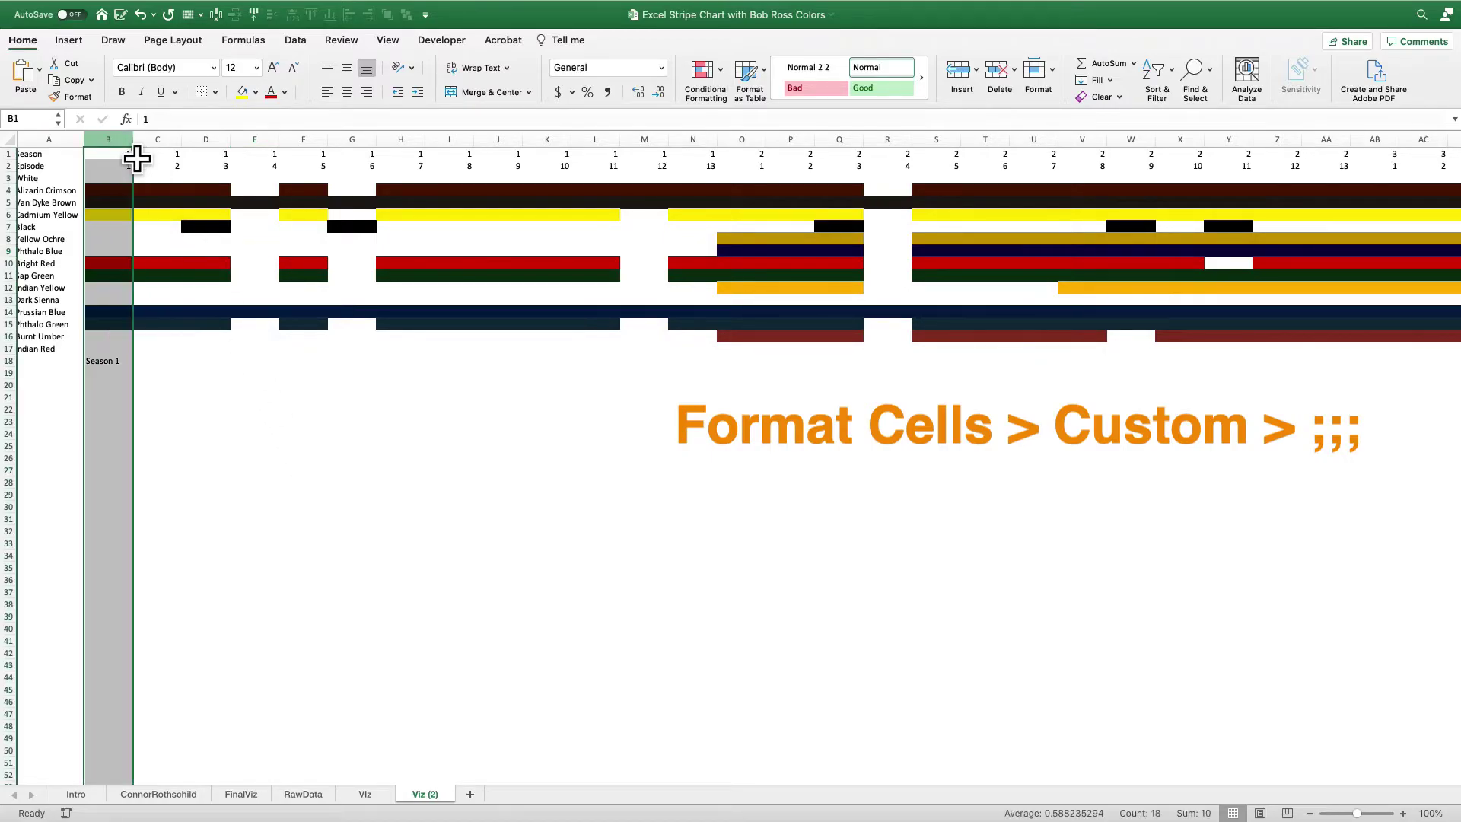
key("ctrl+shift+Right")
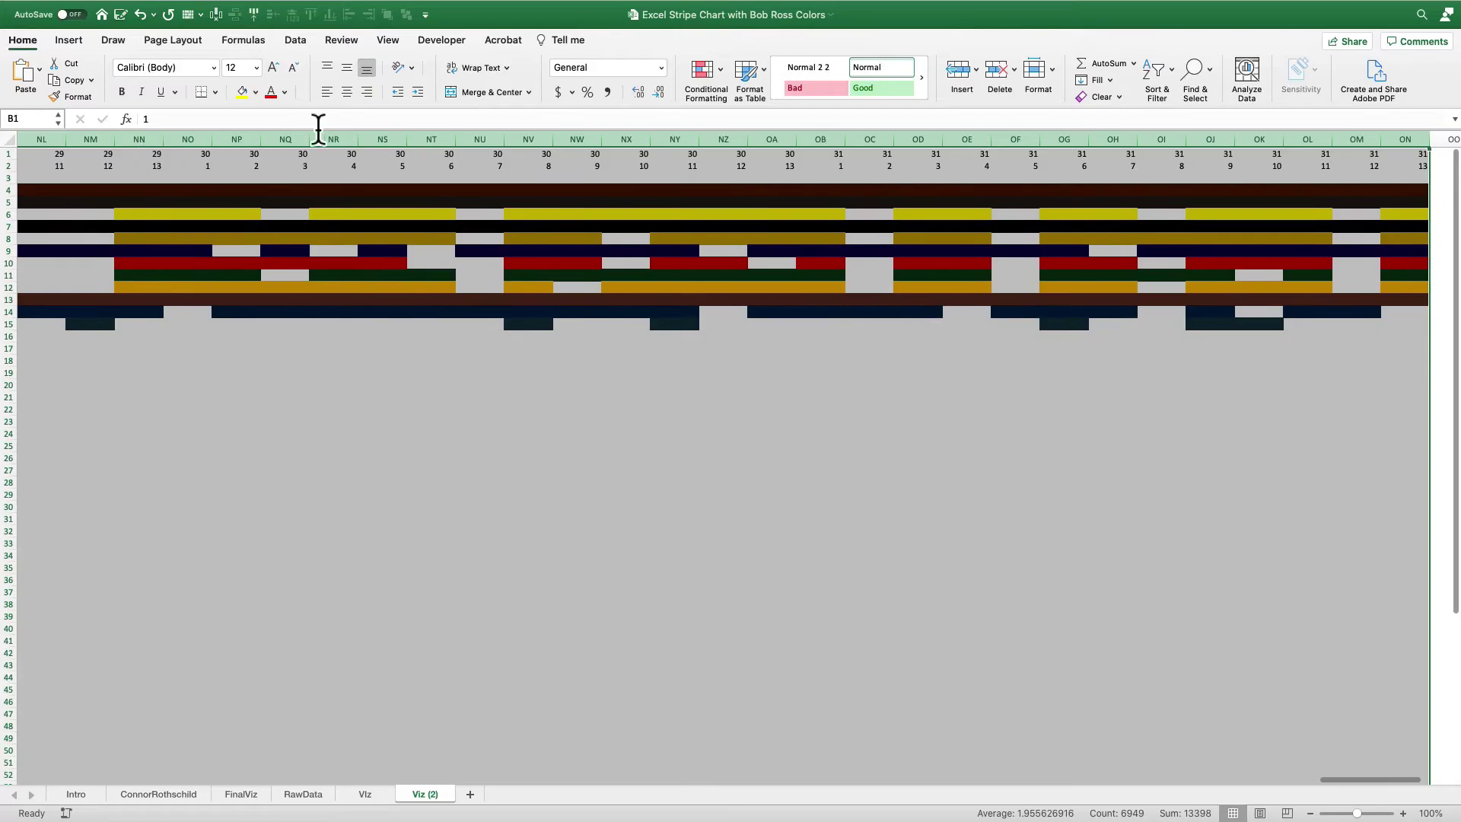
right_click(868, 144)
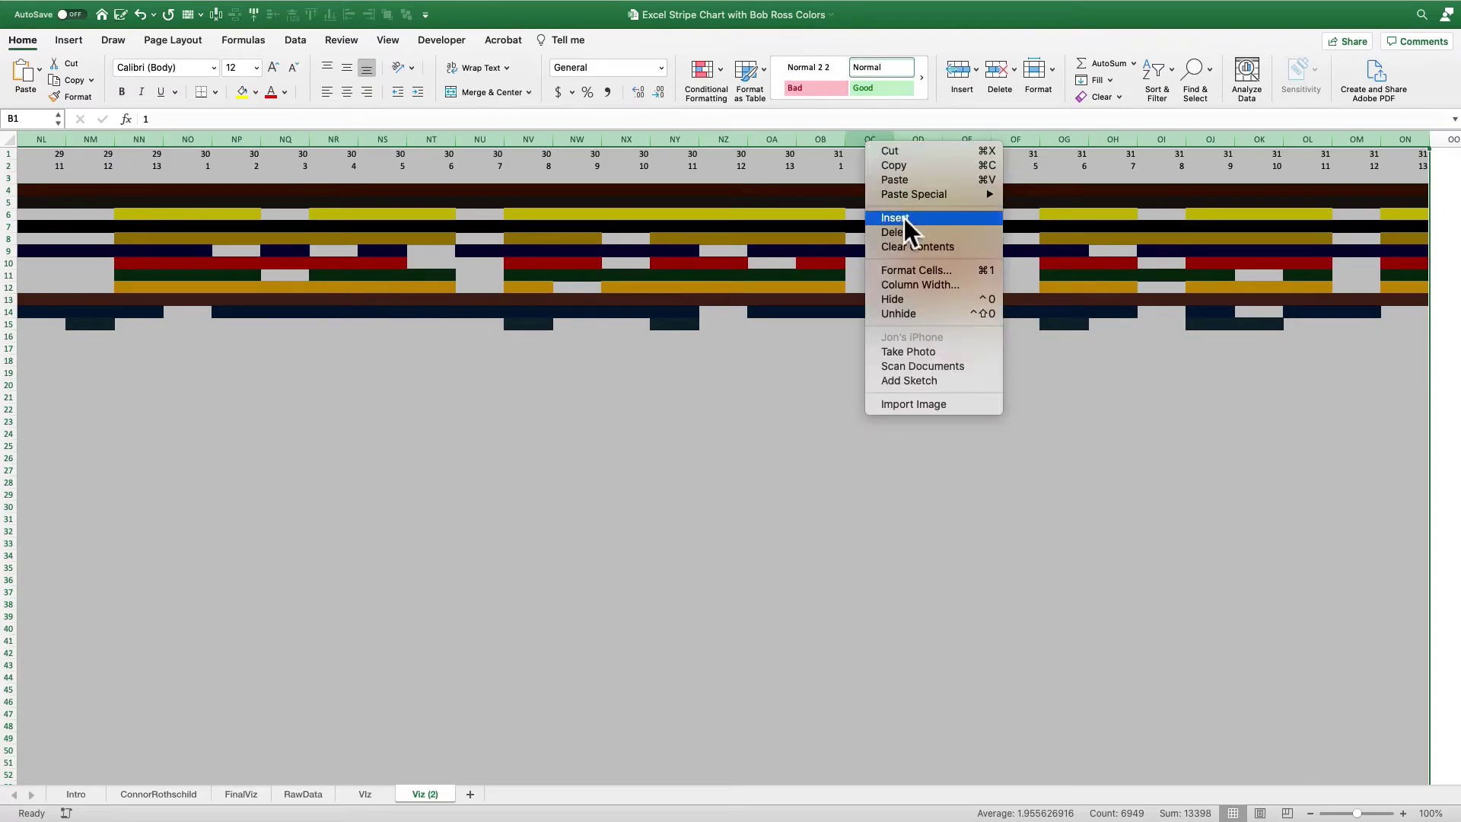
left_click(911, 283)
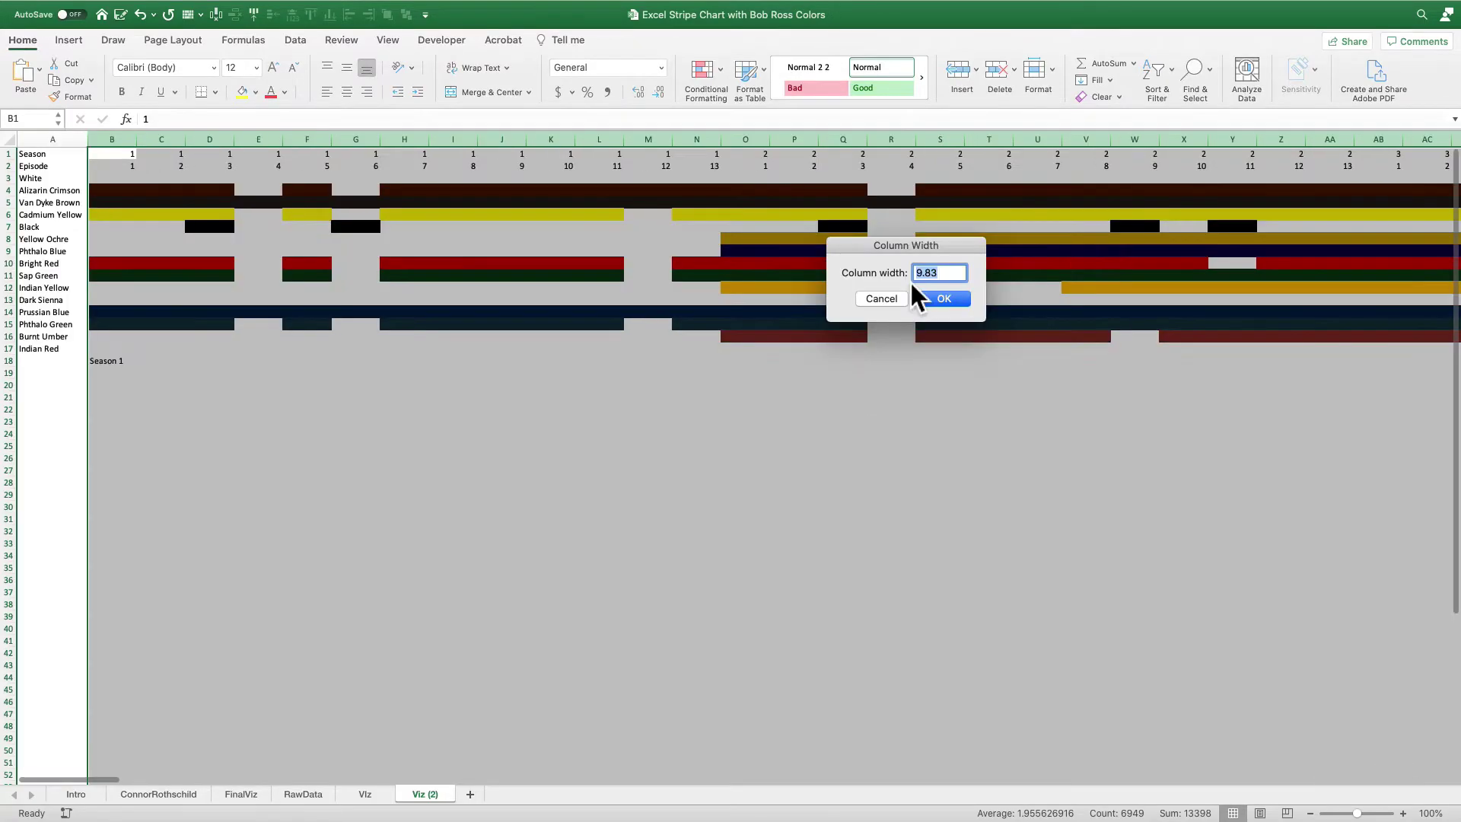
type(".2")
key("Return")
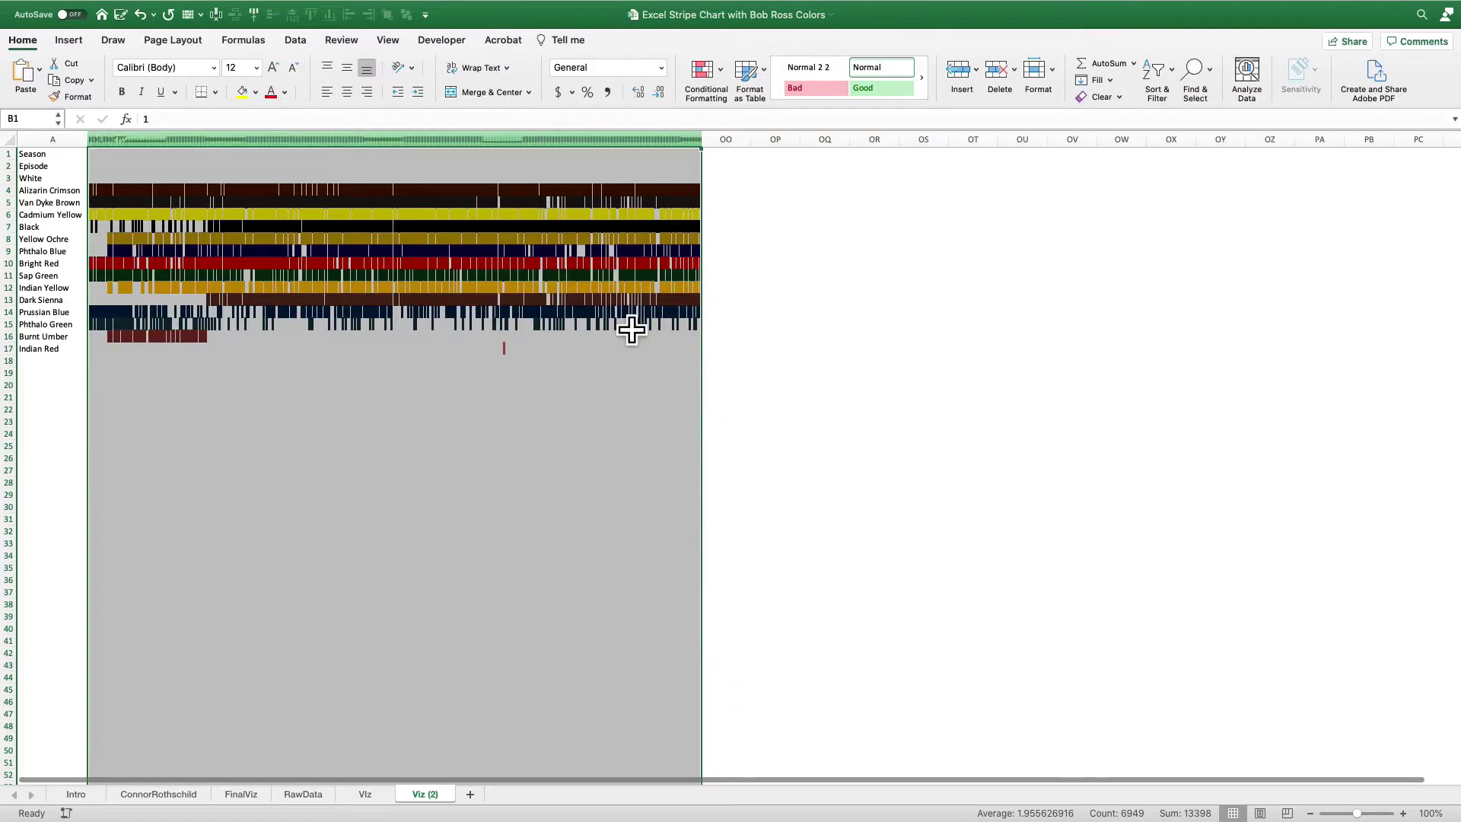
left_click(72, 239)
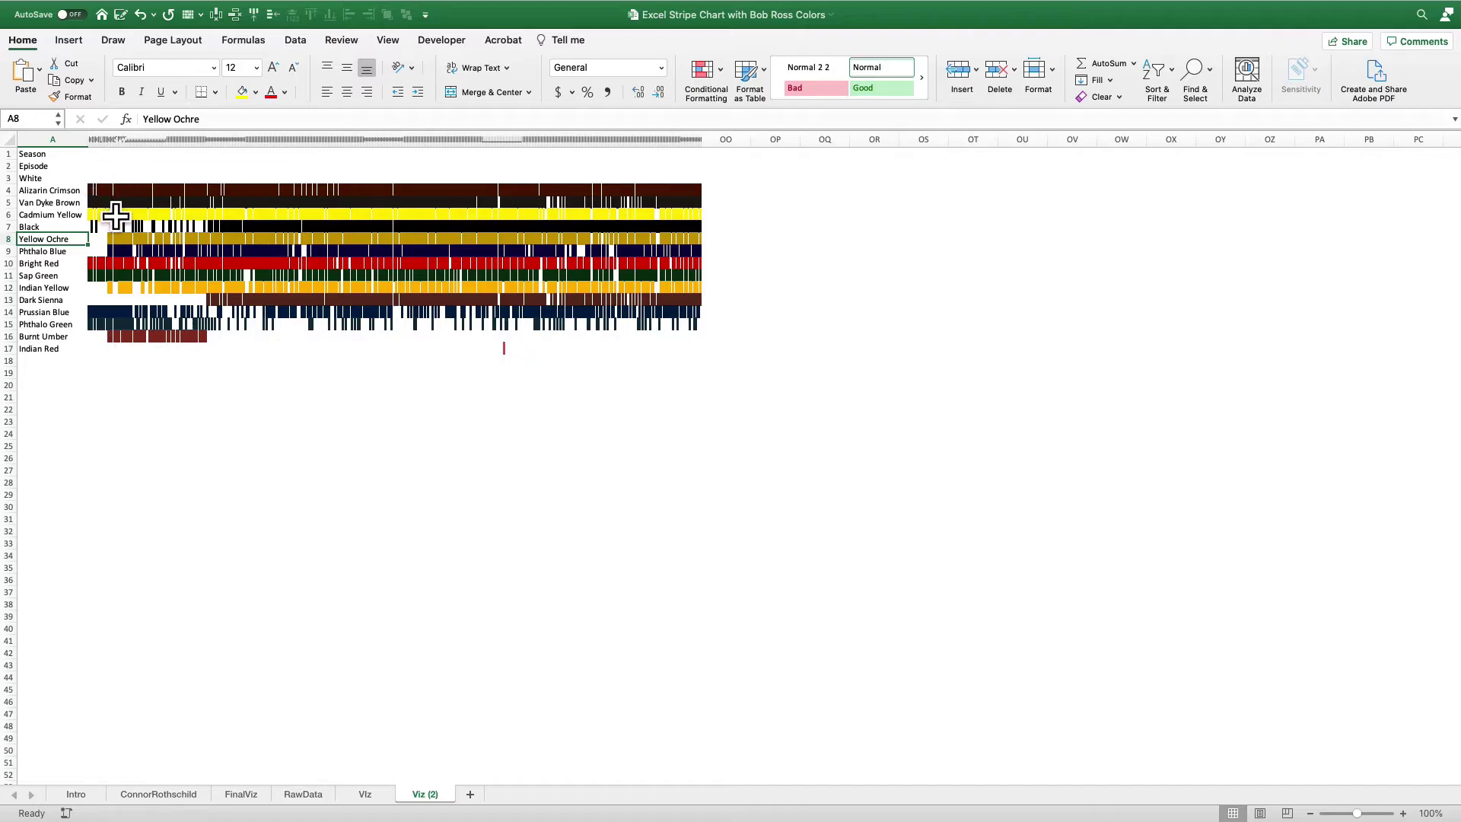
Set the border line color to white for drawing on the stripe chart
left_click(216, 92)
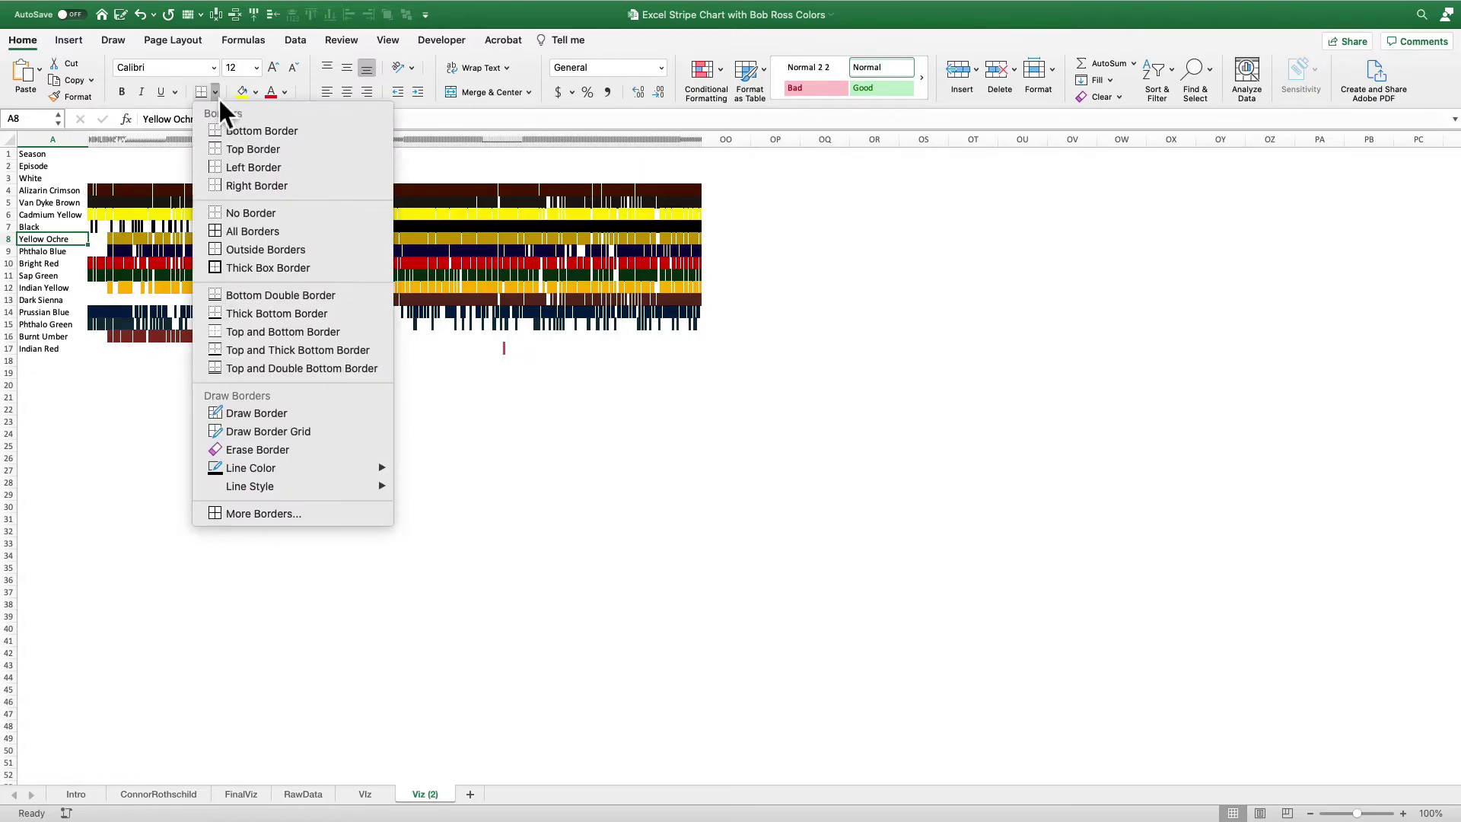
mouse_move(248, 469)
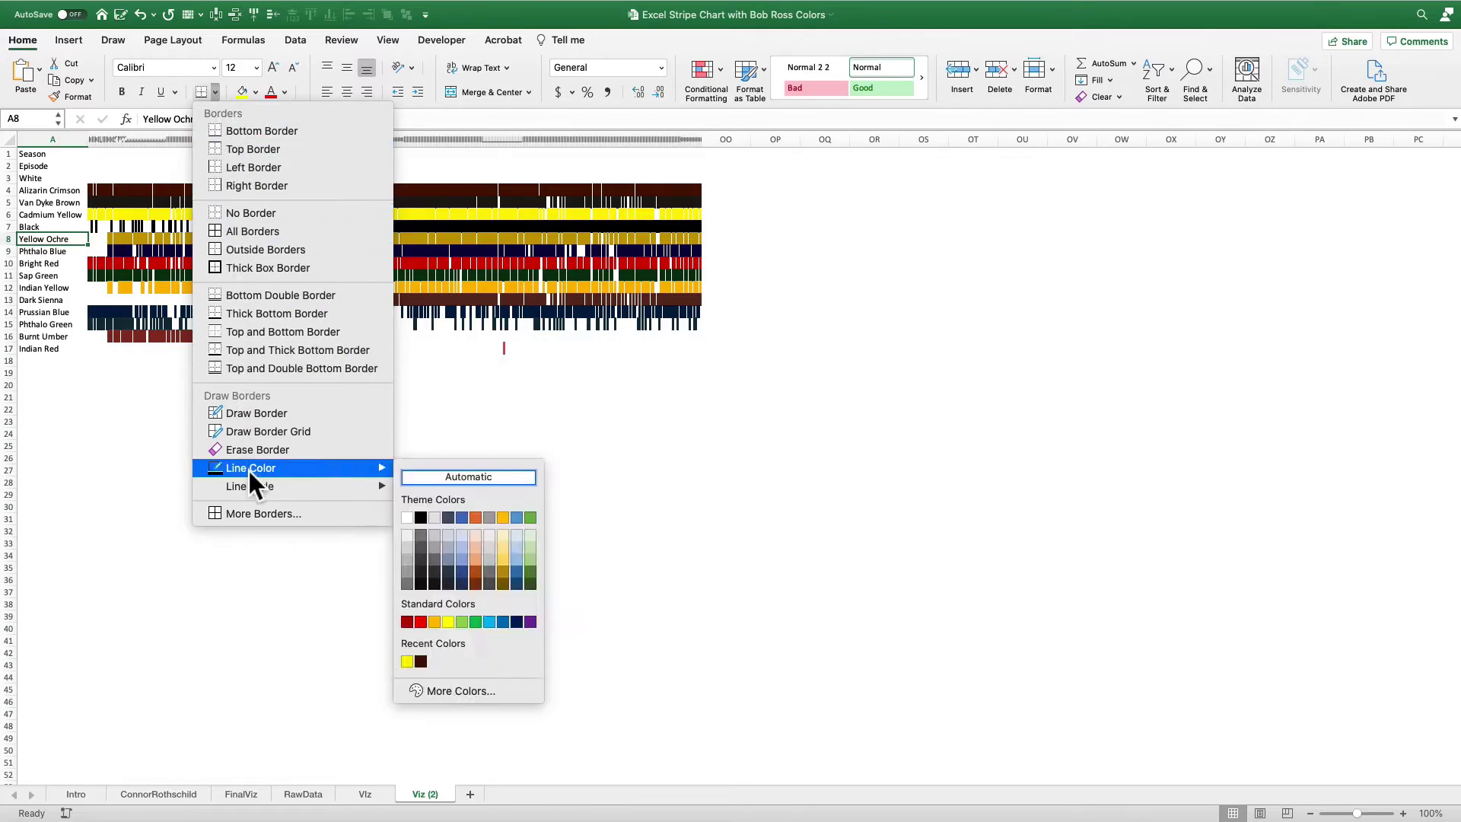
left_click(411, 518)
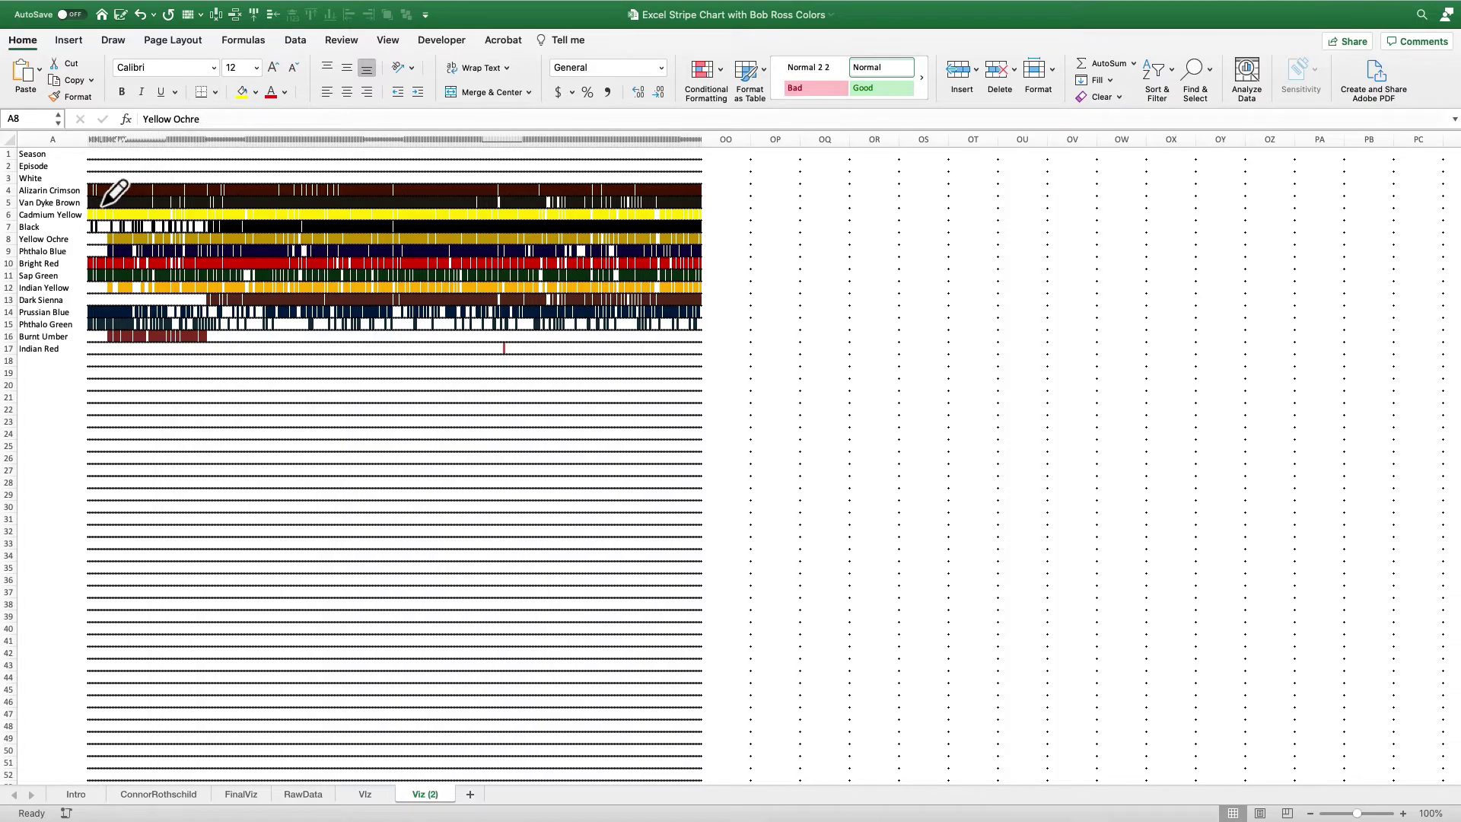
Leave draw-border mode and add white borders to the White, Alizarin Crimson, Van Dyke Brown and Cadmium Yellow rows
left_click(200, 93)
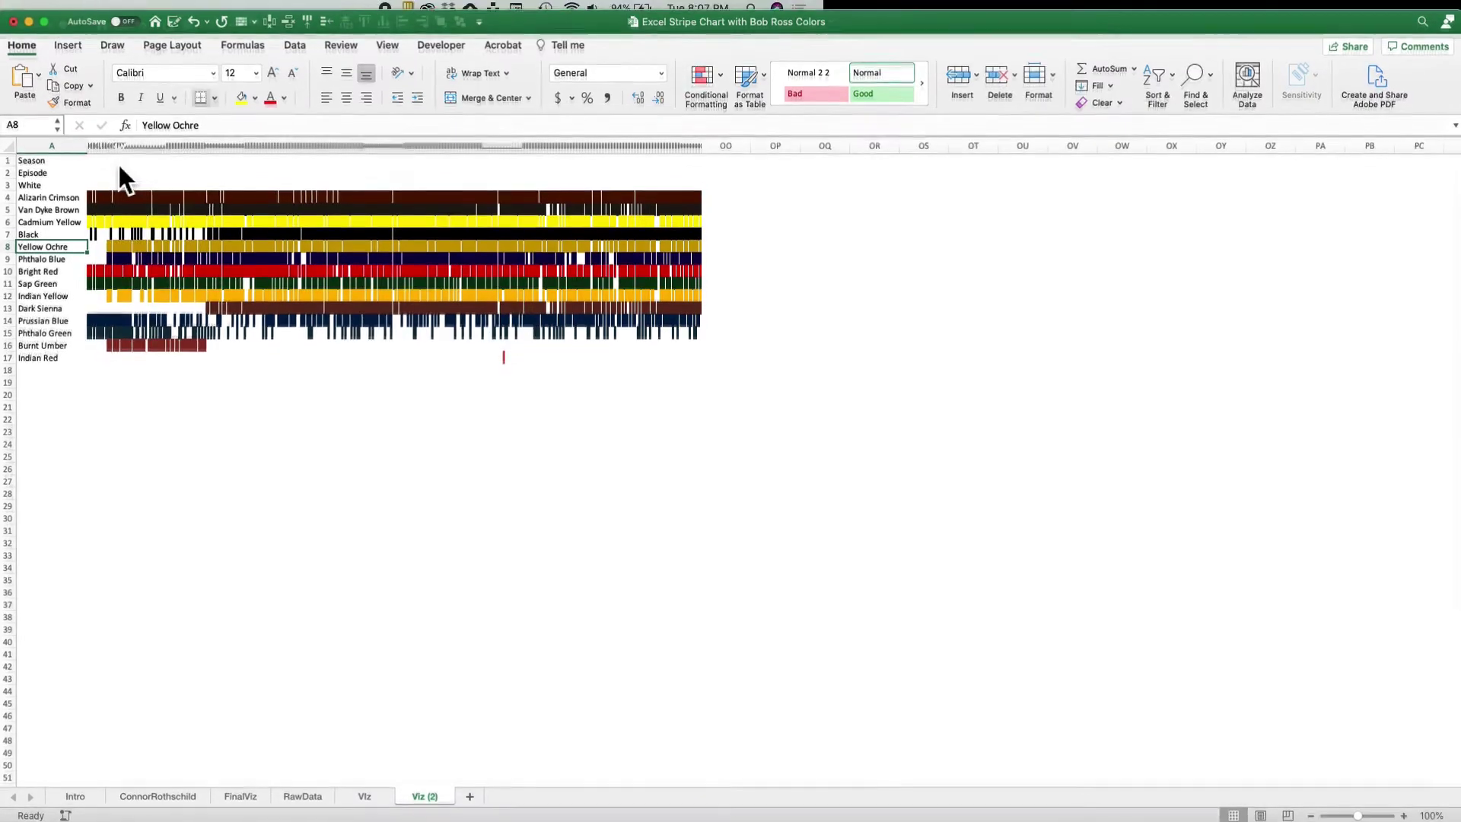
key("ctrl+Home")
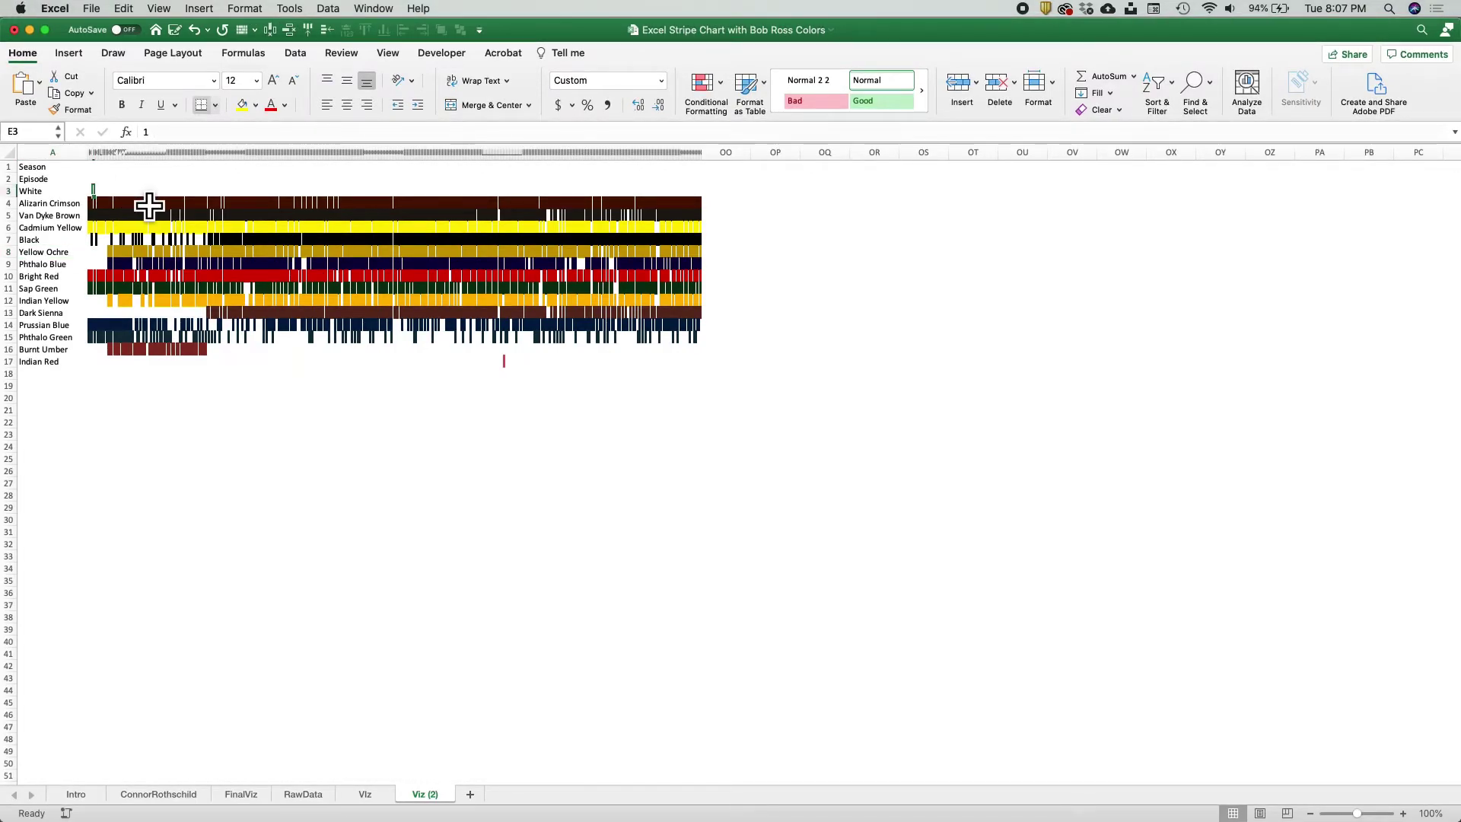
key("ctrl+shift+Right")
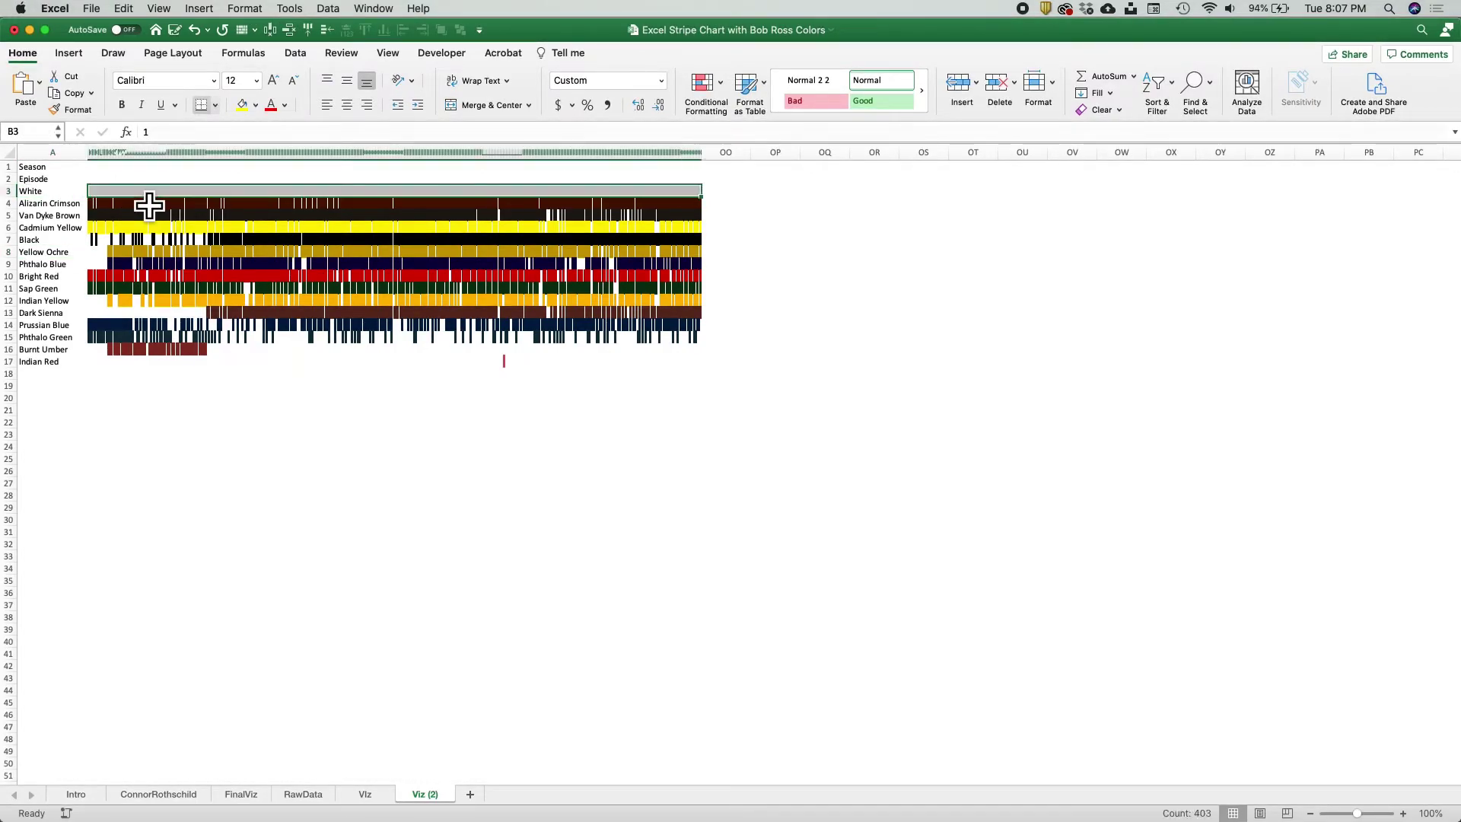
key("Down")
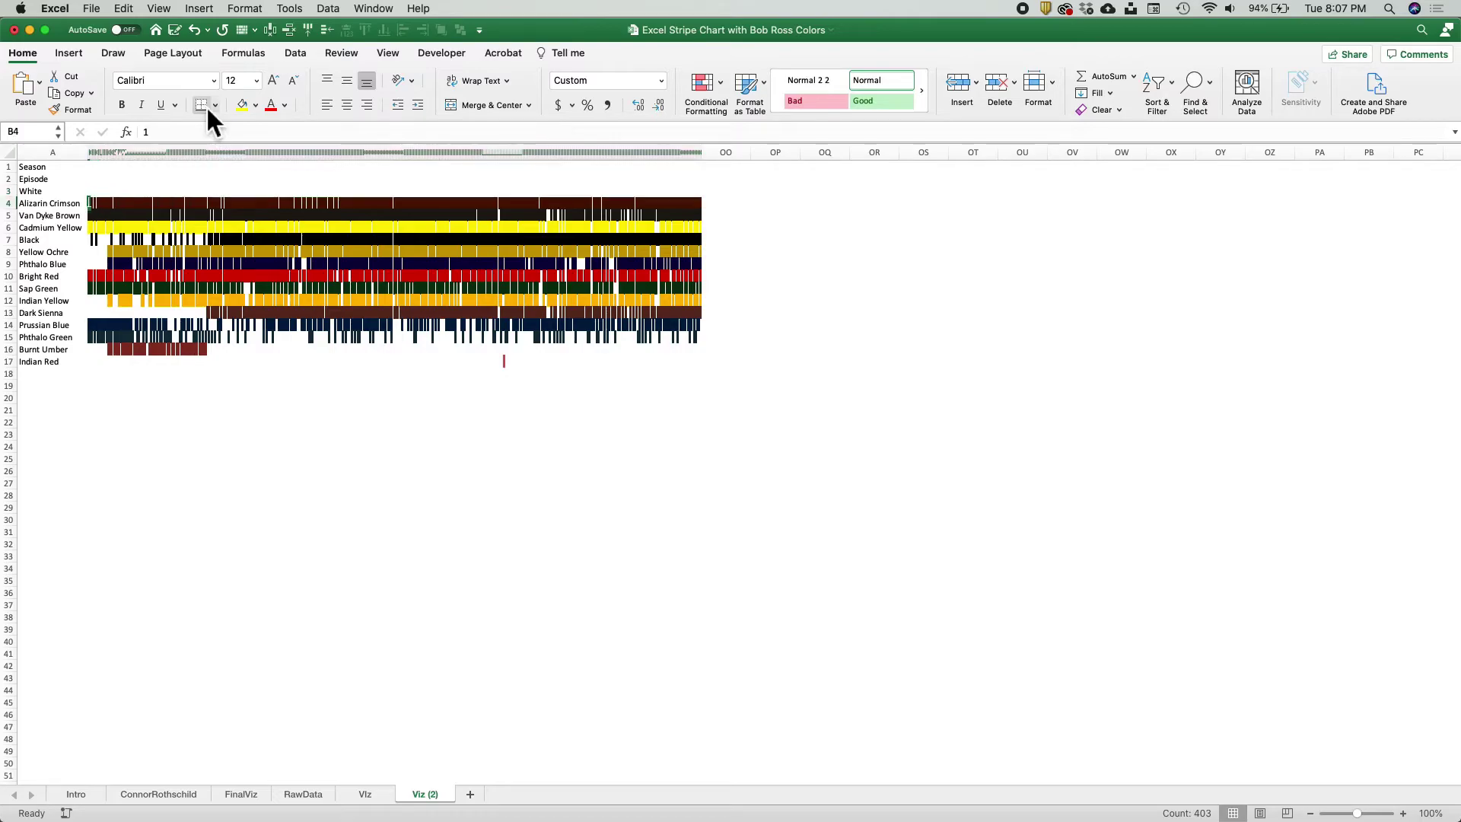
key("ctrl+shift+Right")
key("Down")
key("ctrl+shift+Right")
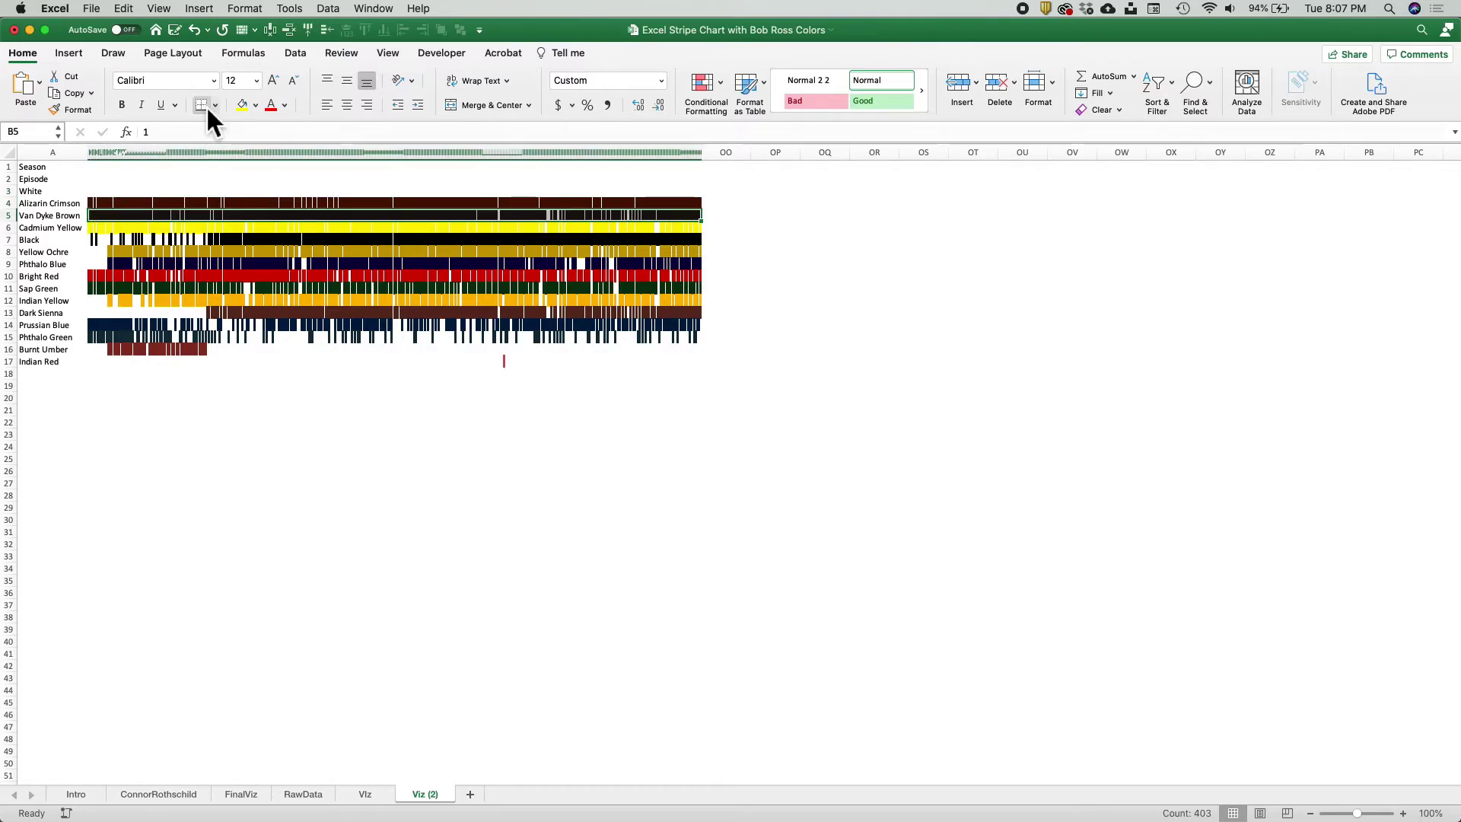
key("Down")
key("ctrl+shift+Right")
key("Down")
Add white borders across the Black, Yellow Ochre, Phthalo Blue, Bright Red and Sap Green rows
key("ctrl+shift+Right")
key("ctrl+shift+Right")
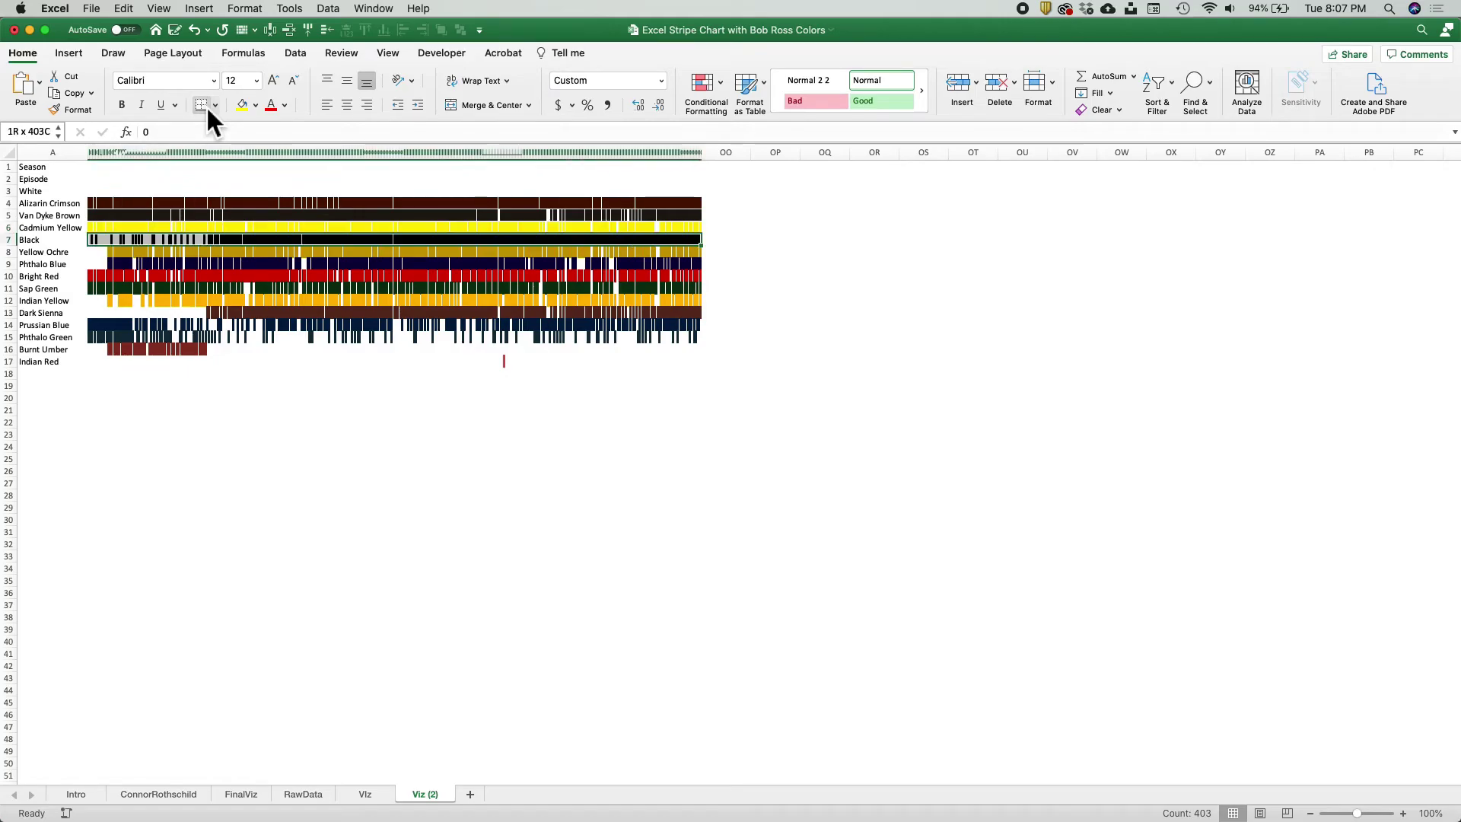
key("Down")
key("ctrl+shift+Right")
key("Down")
key("ctrl+shift+Right")
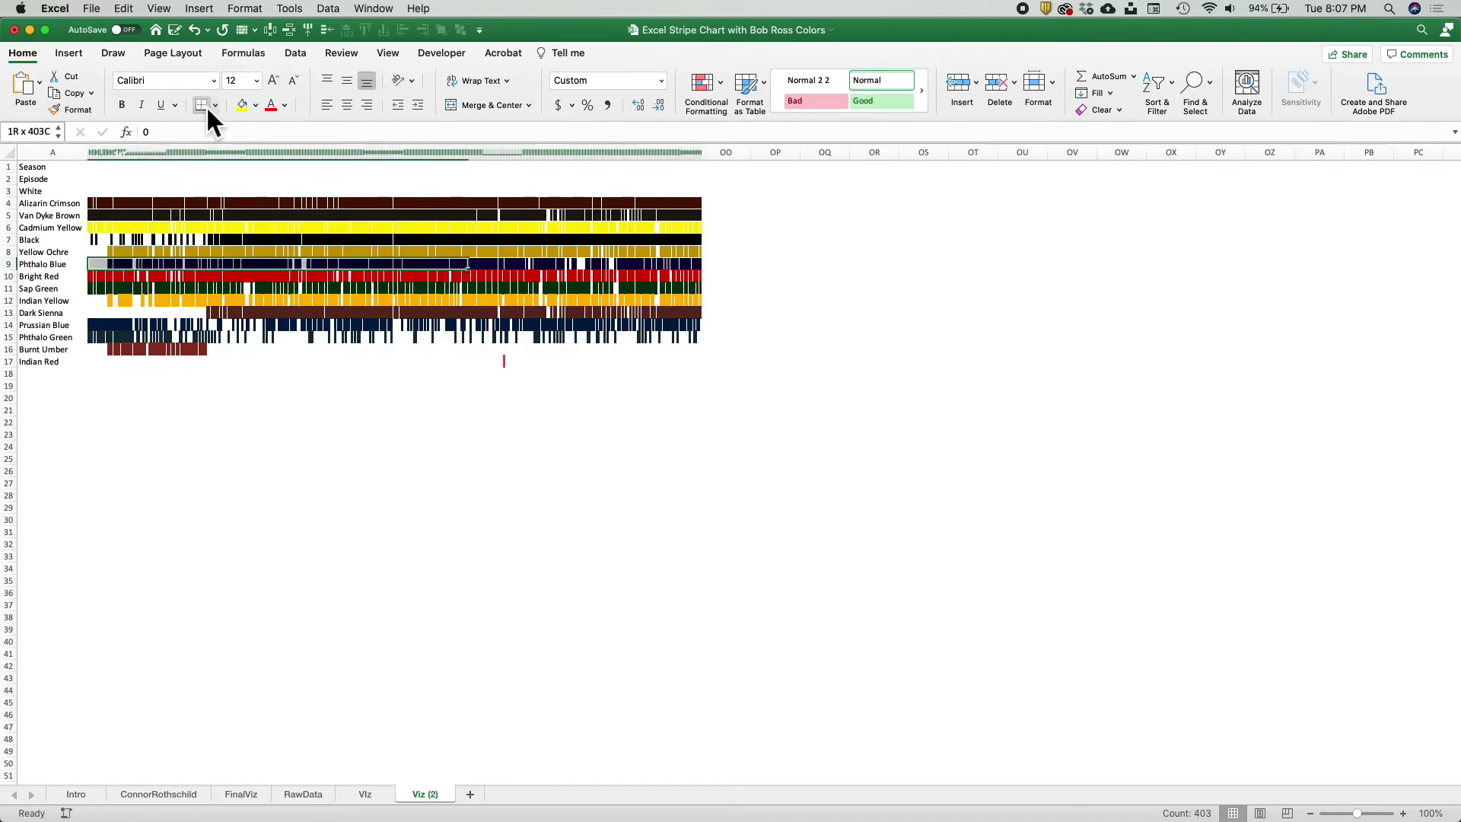
key("Down")
key("ctrl+shift+Right")
key("Down")
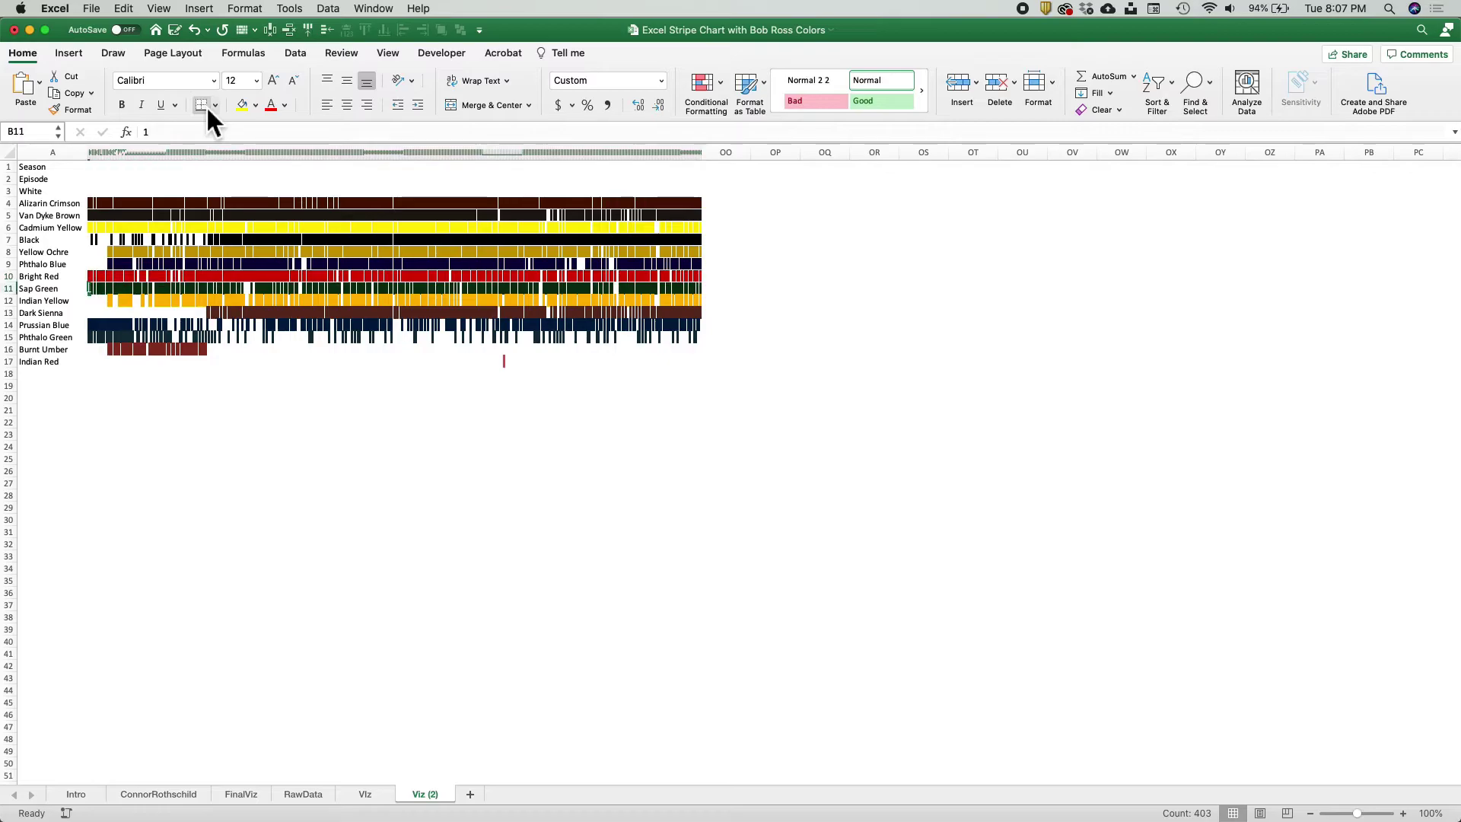
Add white borders across the Indian Yellow, Dark Sienna, Prussian Blue, Phthalo Green and Burnt Umber rows
key("ctrl+shift+Right")
key("Down")
key("ctrl+shift+Right")
key("Down")
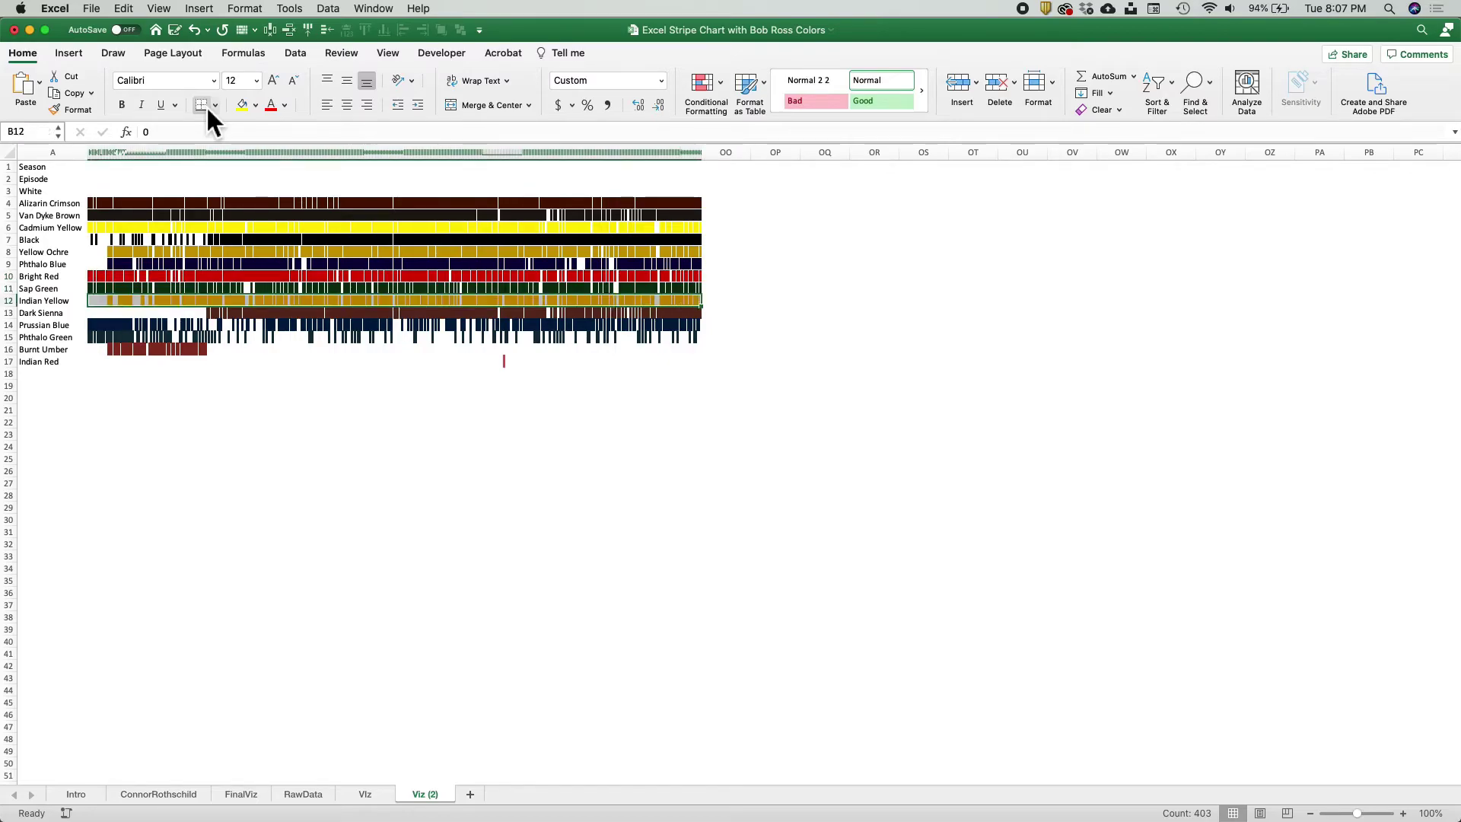
key("ctrl+shift+Right")
key("Down")
key("ctrl+shift+Right")
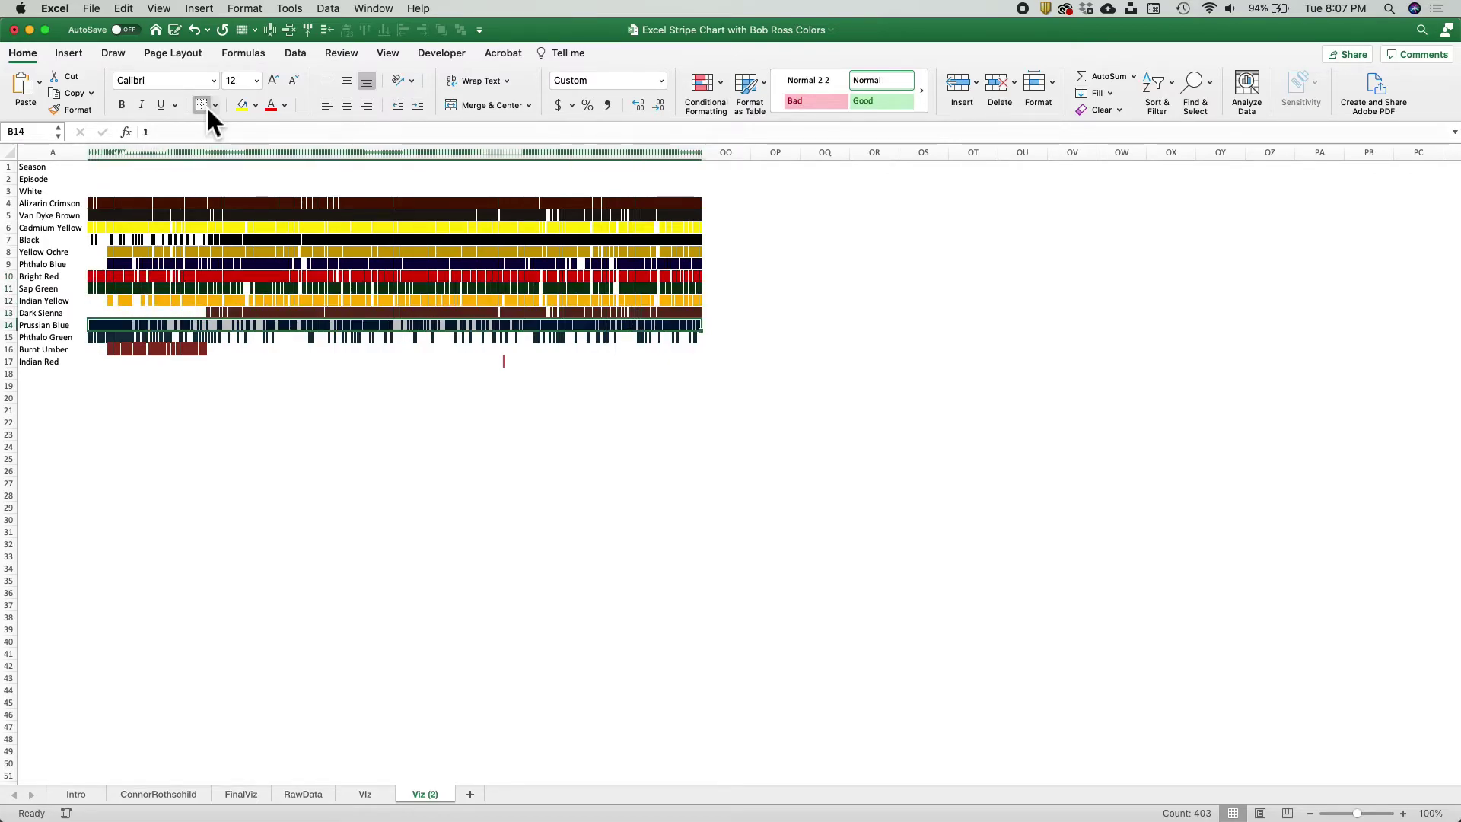
key("Down")
key("ctrl+shift+Right")
key("Down")
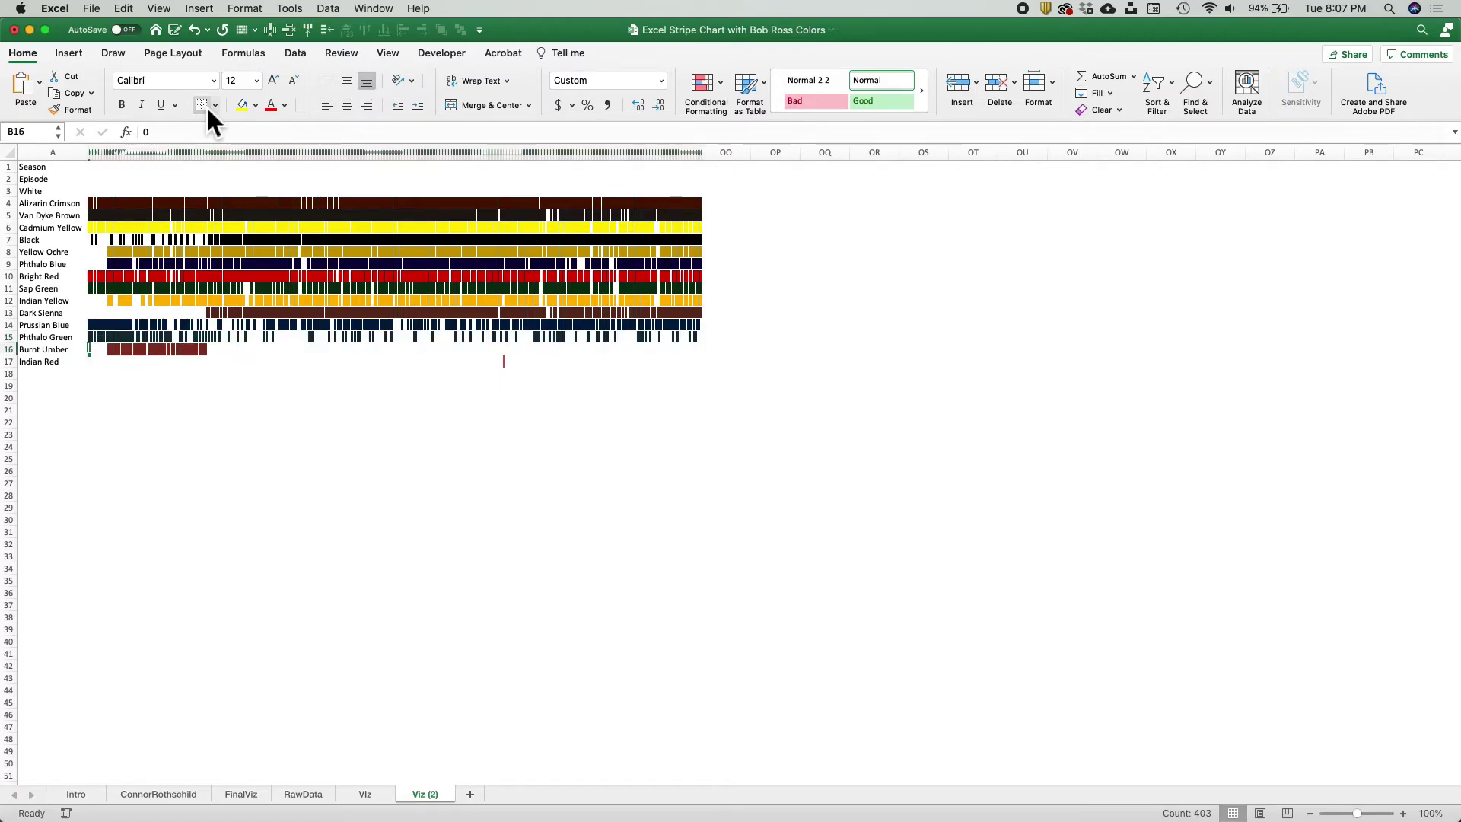
key("ctrl+shift+Right")
key("Down")
key("ctrl+shift+Right")
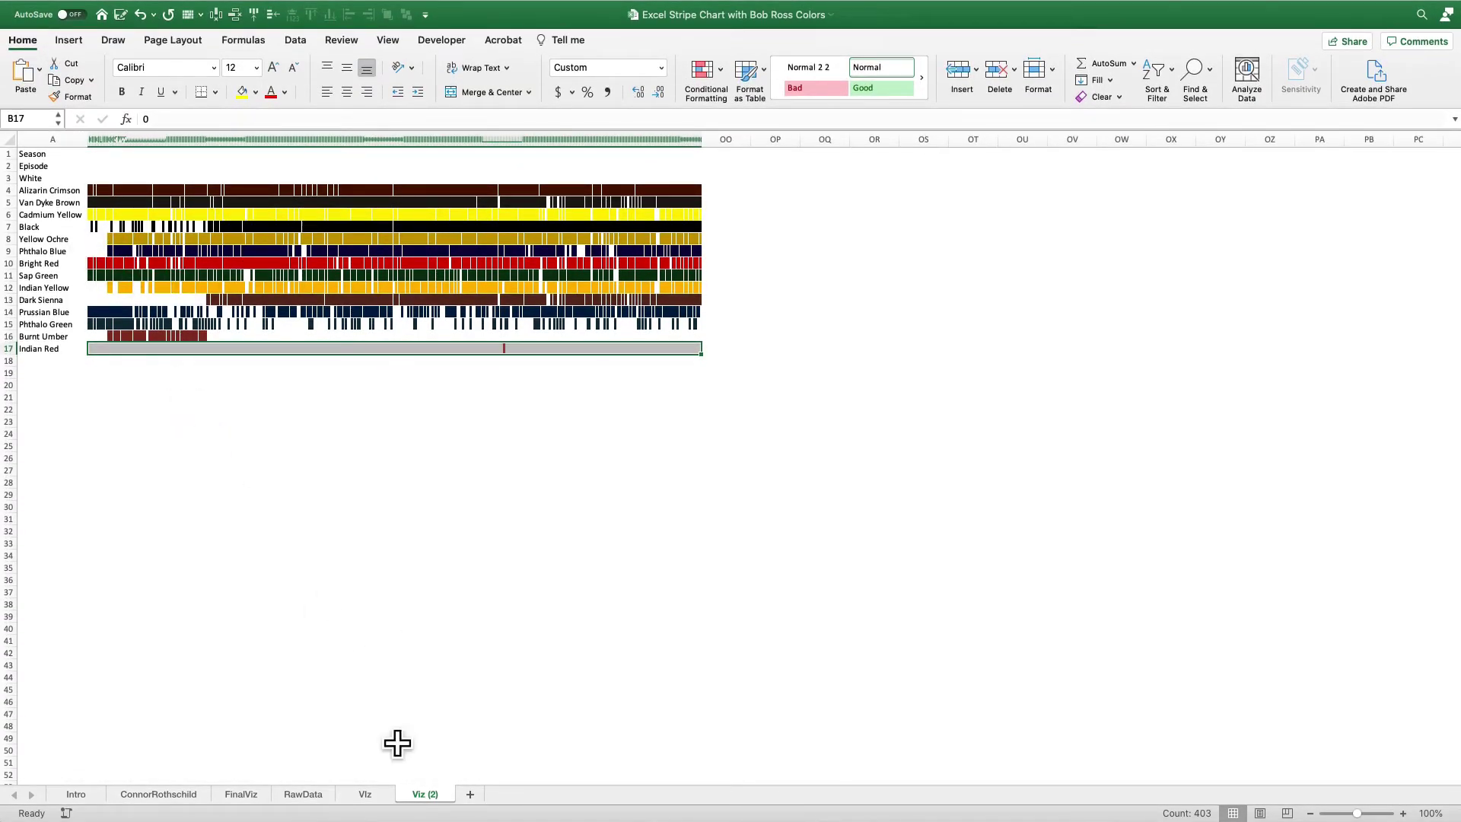
Go to the FinalViz sheet via the Viz sheet and select row headers 2 through 16
left_click(370, 798)
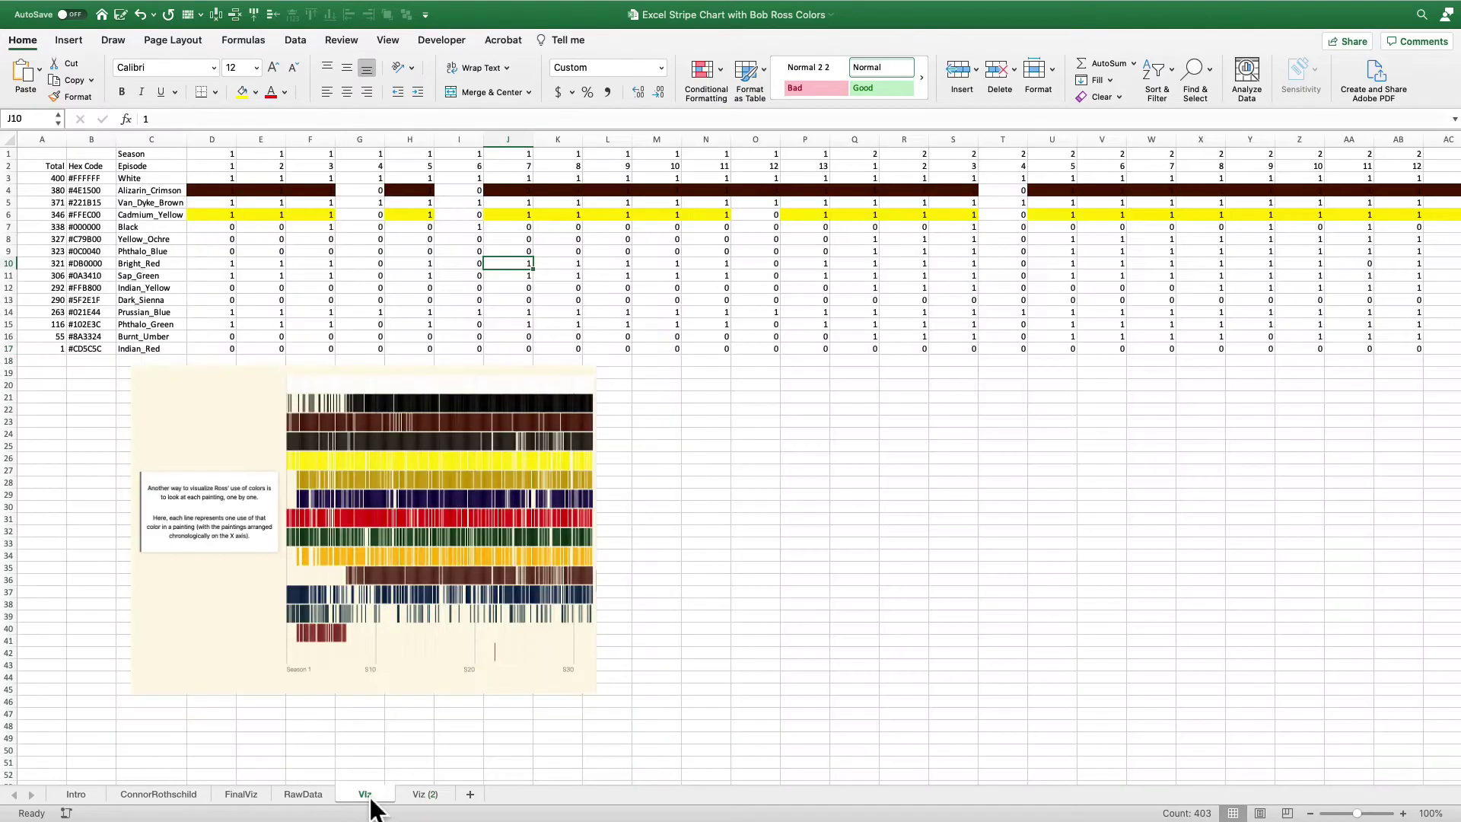
left_click(240, 794)
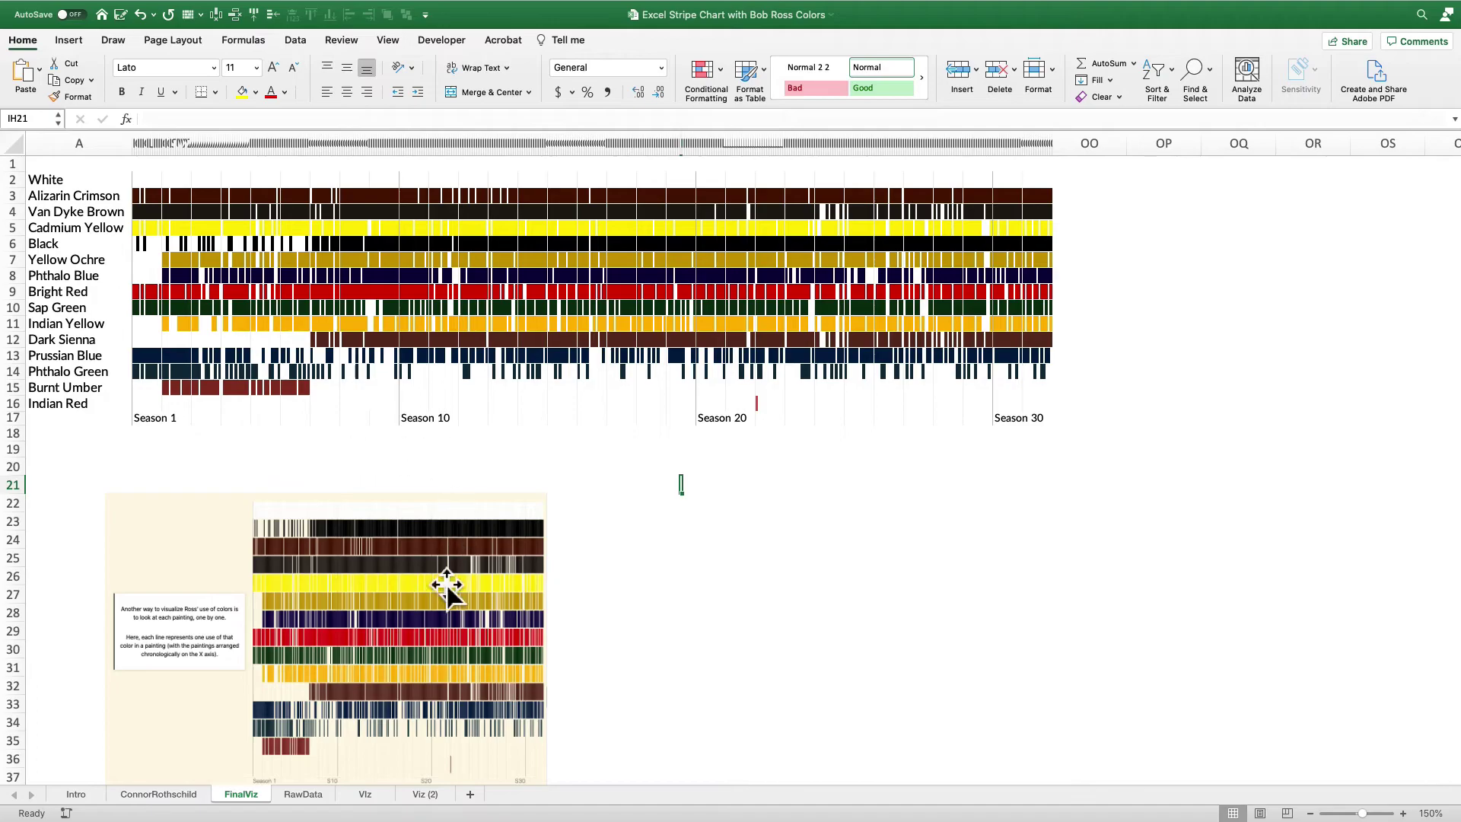
scroll(342, 641, "down", 2)
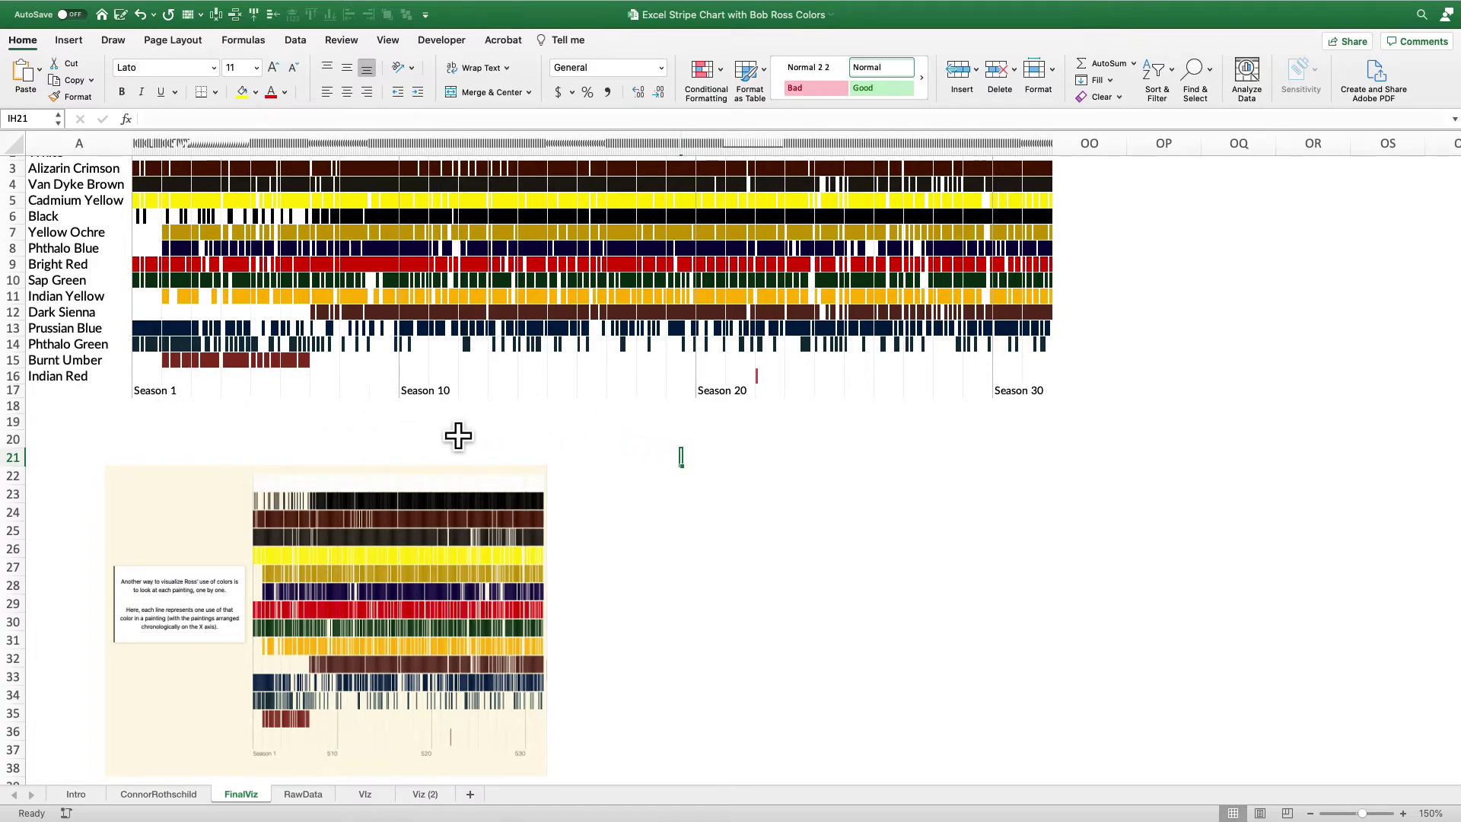
scroll(186, 244, "up", 2)
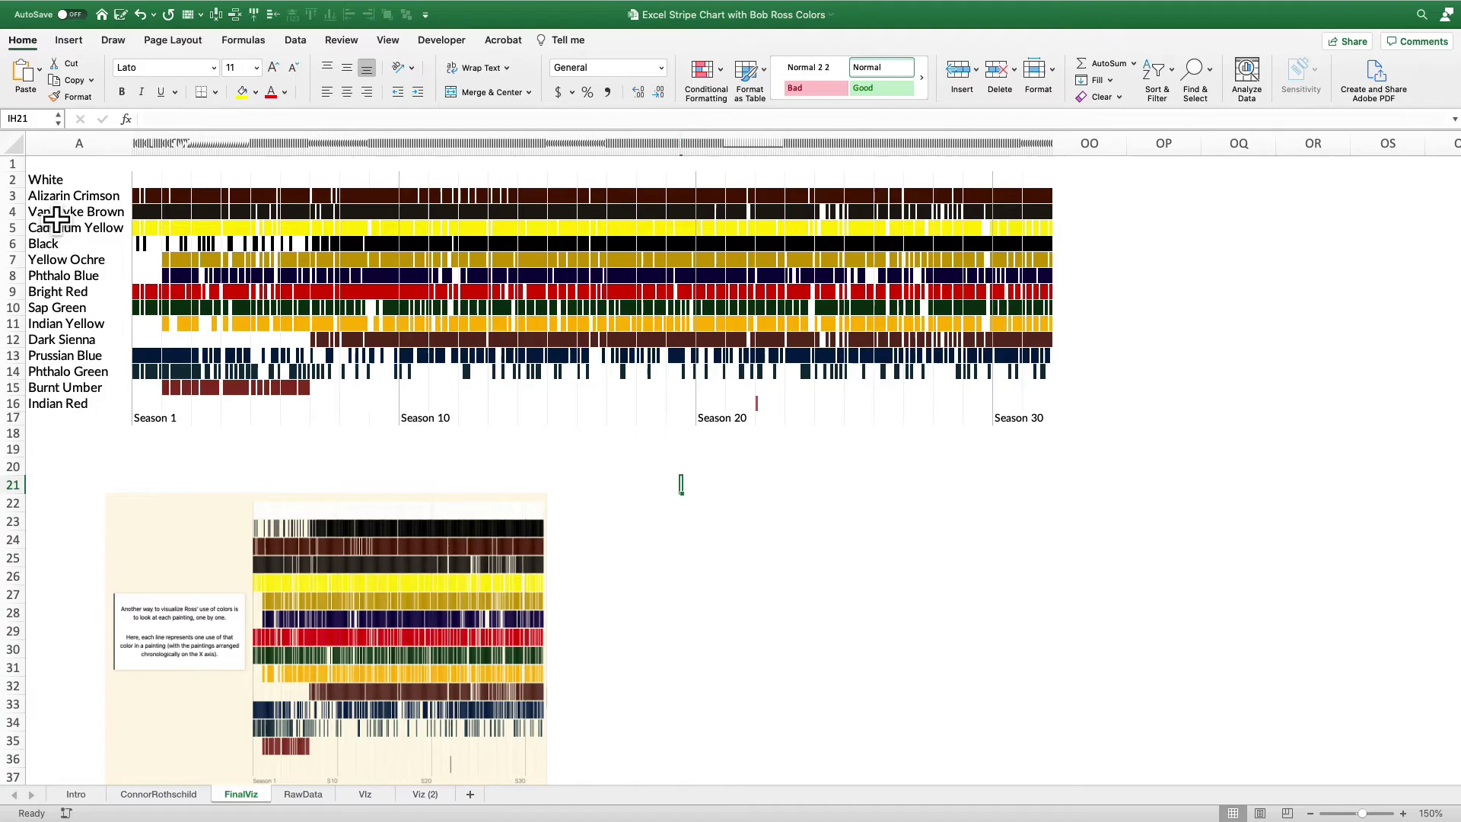
left_click_drag(17, 180, 42, 421)
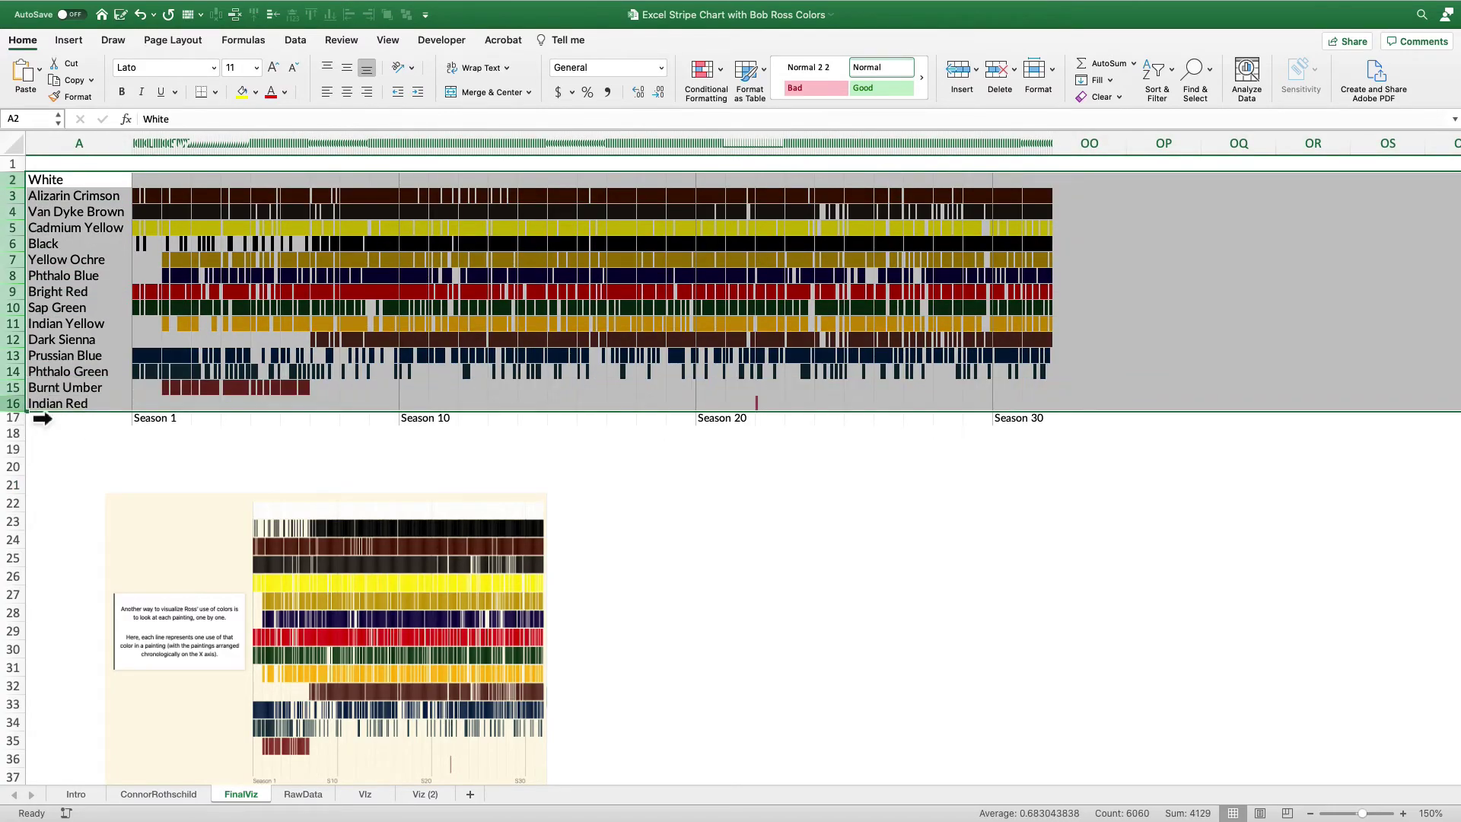
Resize rows 2–16 to 21 pixels tall, then deselect them by clicking an empty cell below the chart
left_click_drag(33, 331, 33, 357)
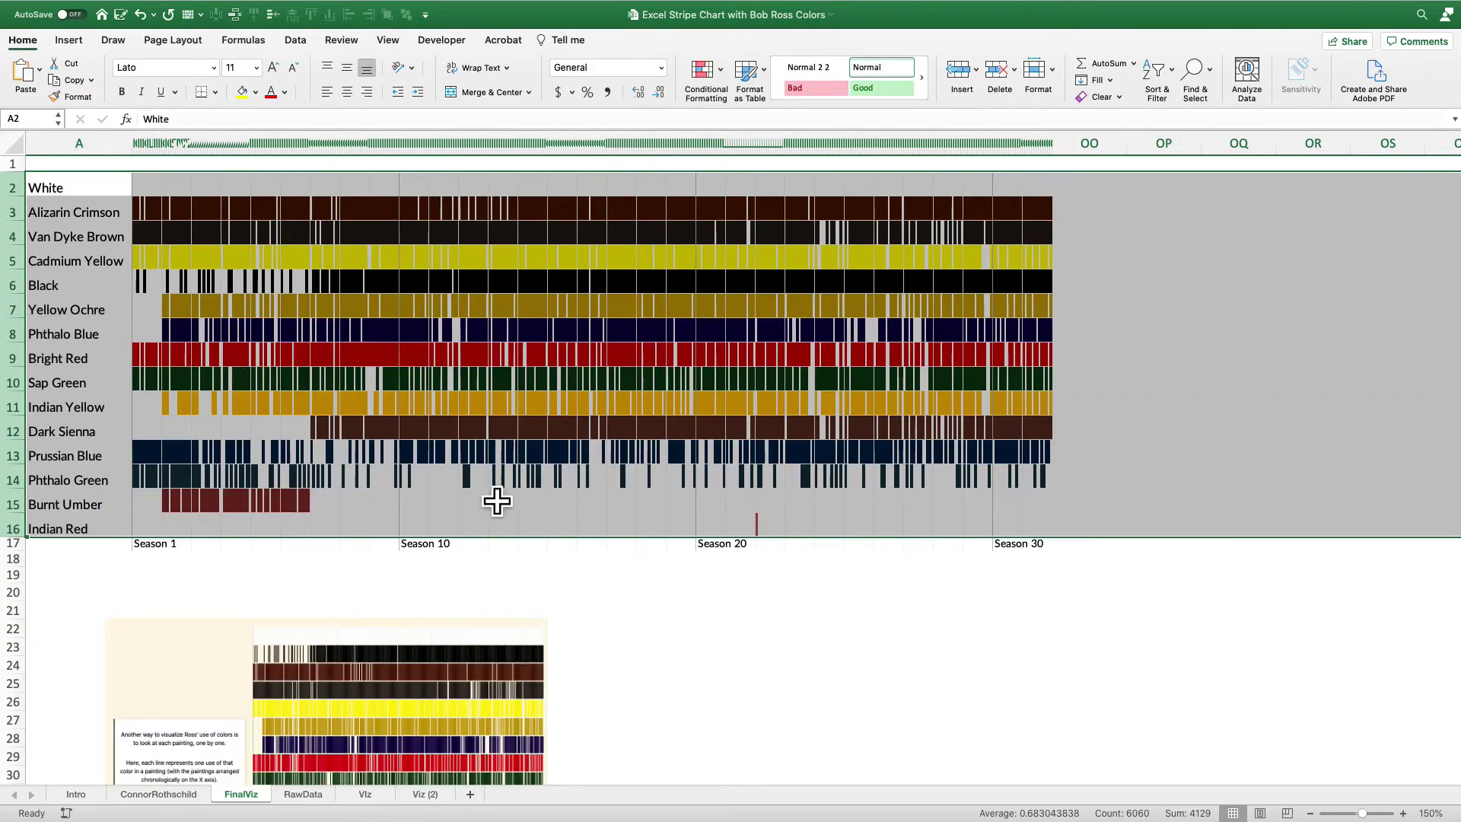
left_click(518, 575)
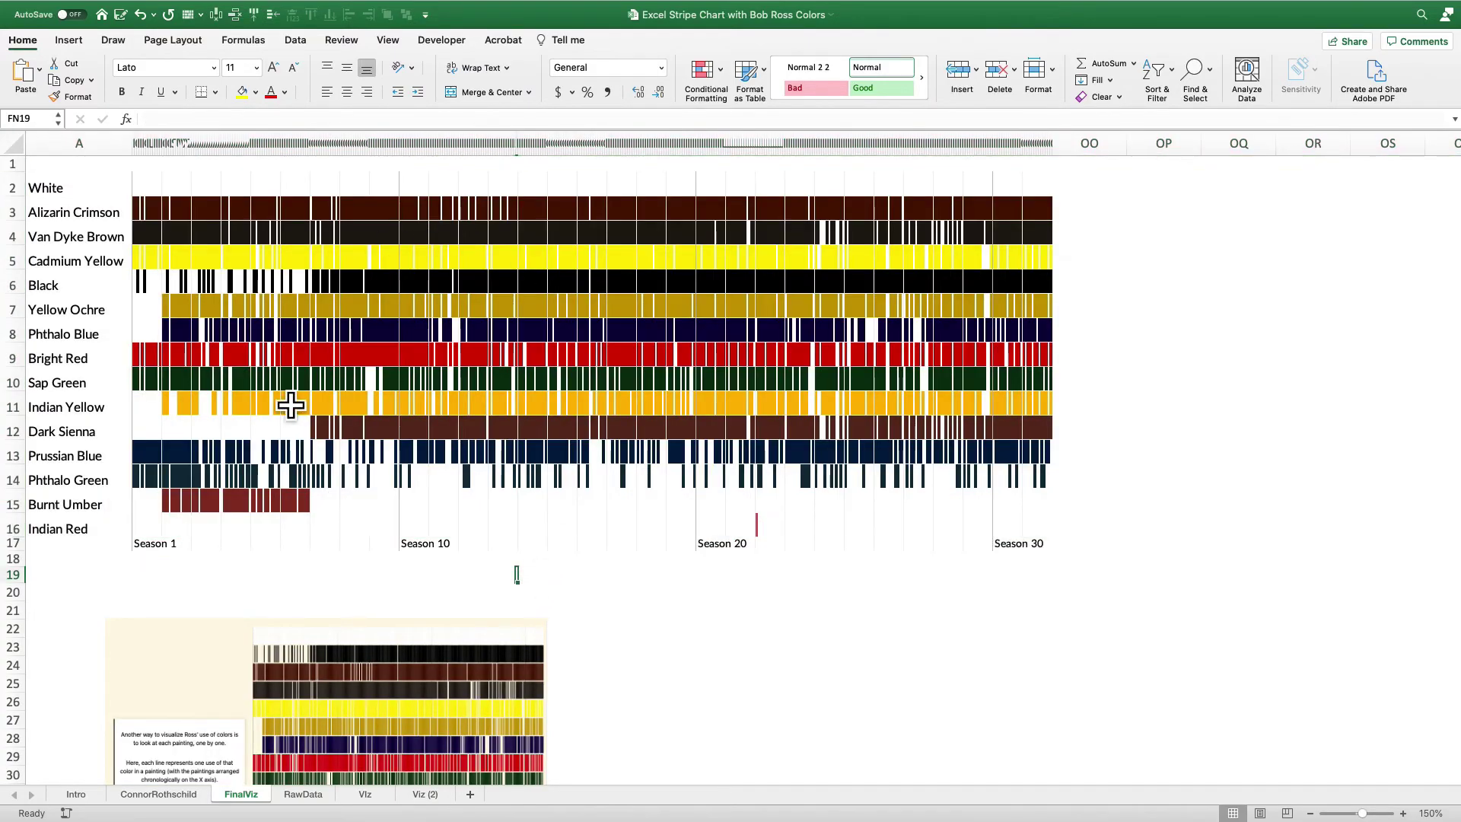
left_click(683, 647)
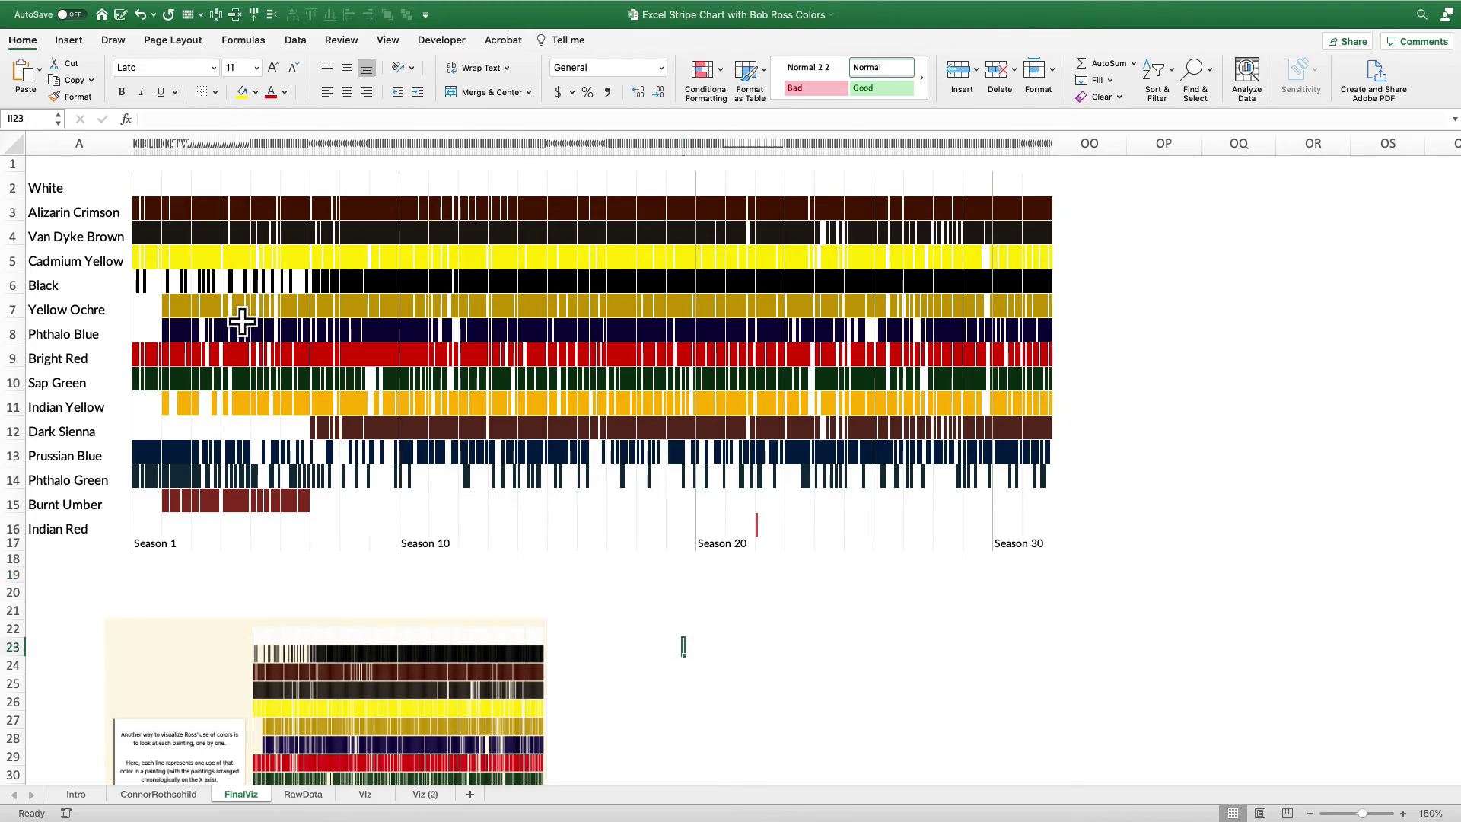